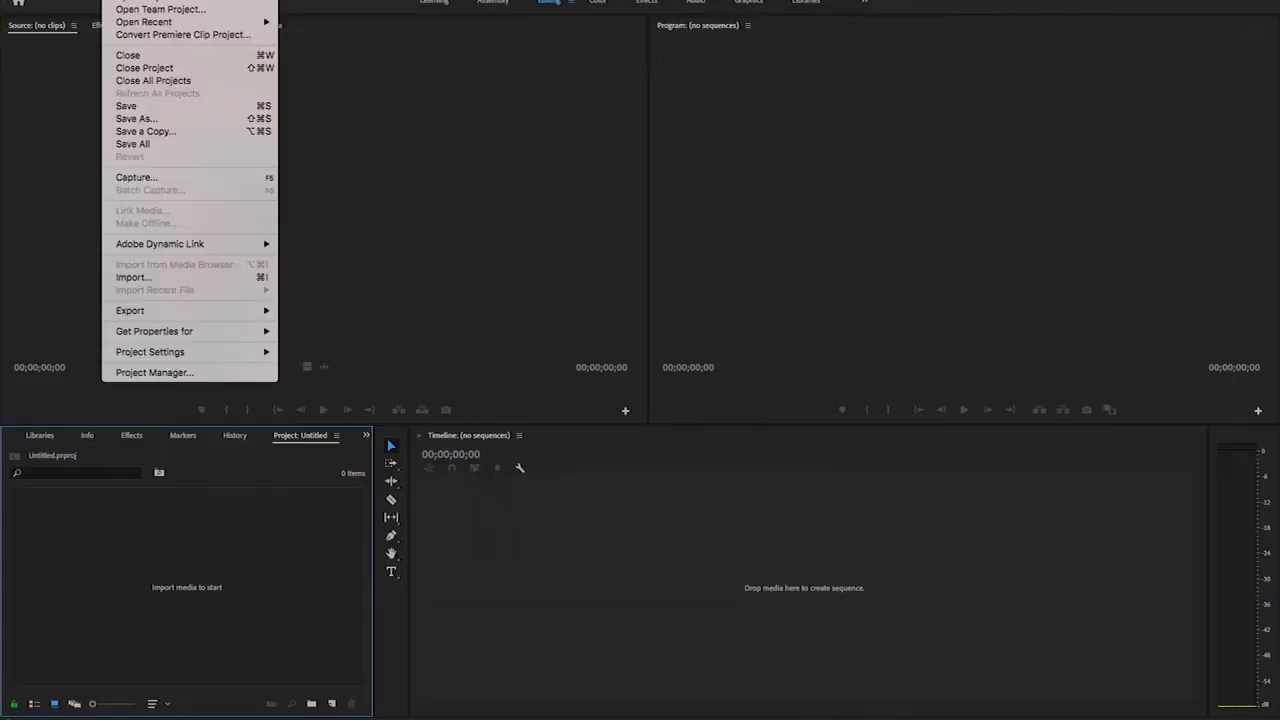
- Create Sequence 01 with the HDV 1080p25 preset and begin saving the project under a new name
left_click(300, 3)
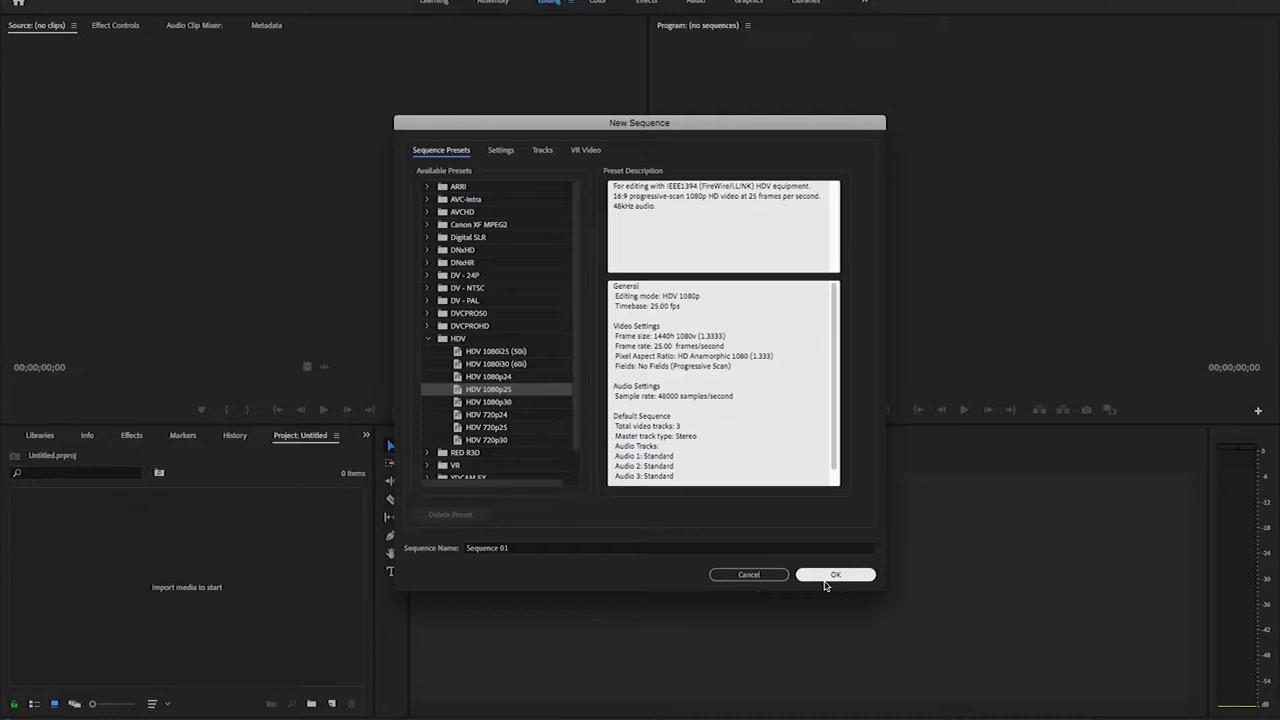
left_click(826, 577)
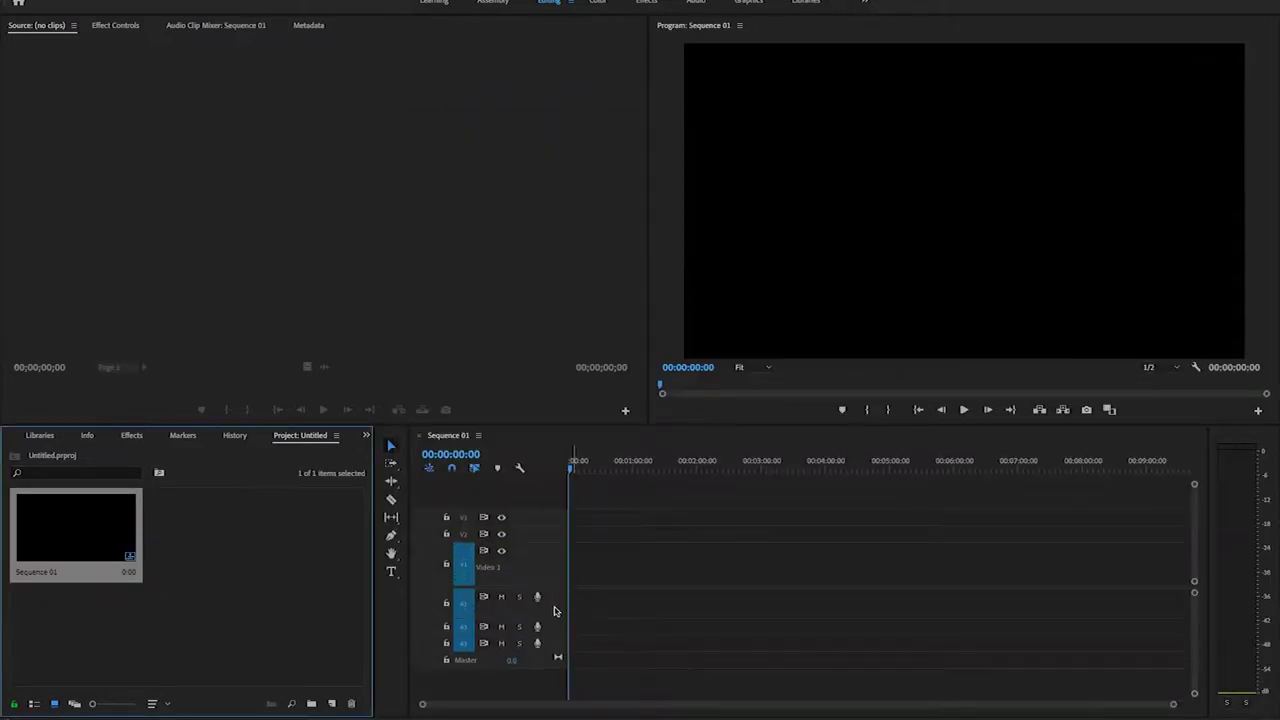
key("ctrl+s")
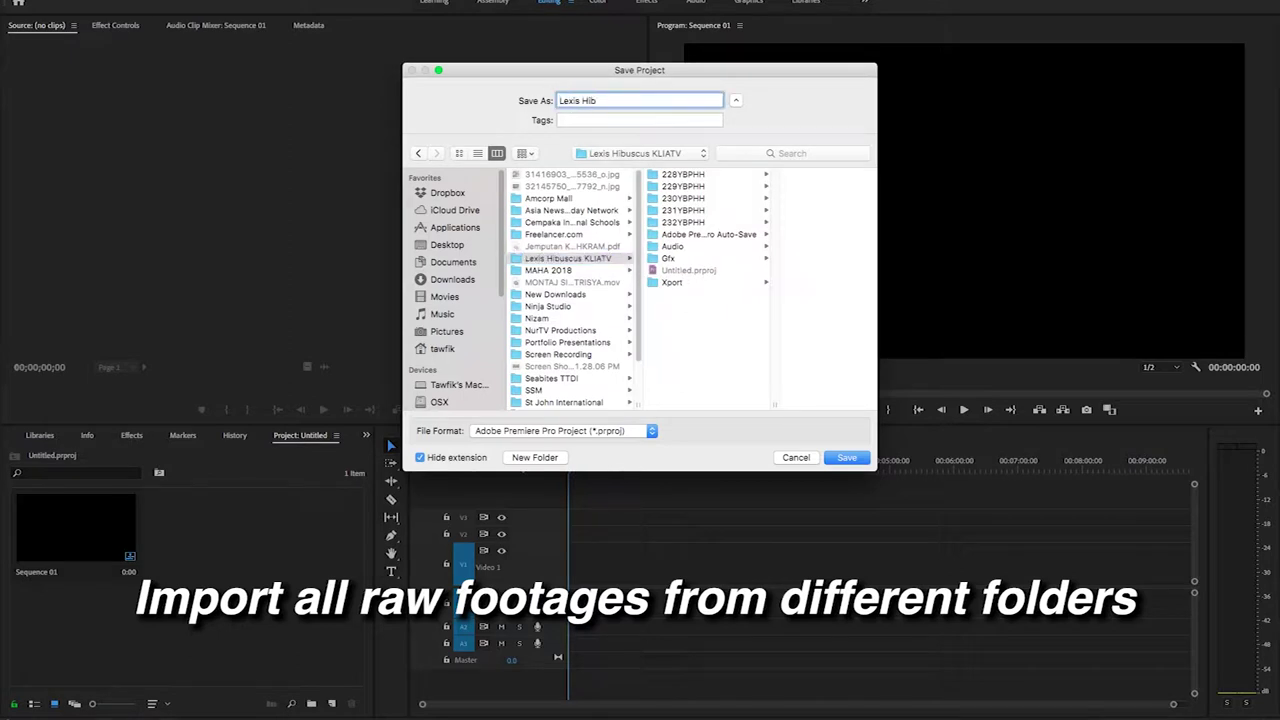
- Save the project as 'Lexis Hibiscus PD', import the camera footage folders, and dismiss the import error
type("iscus PD")
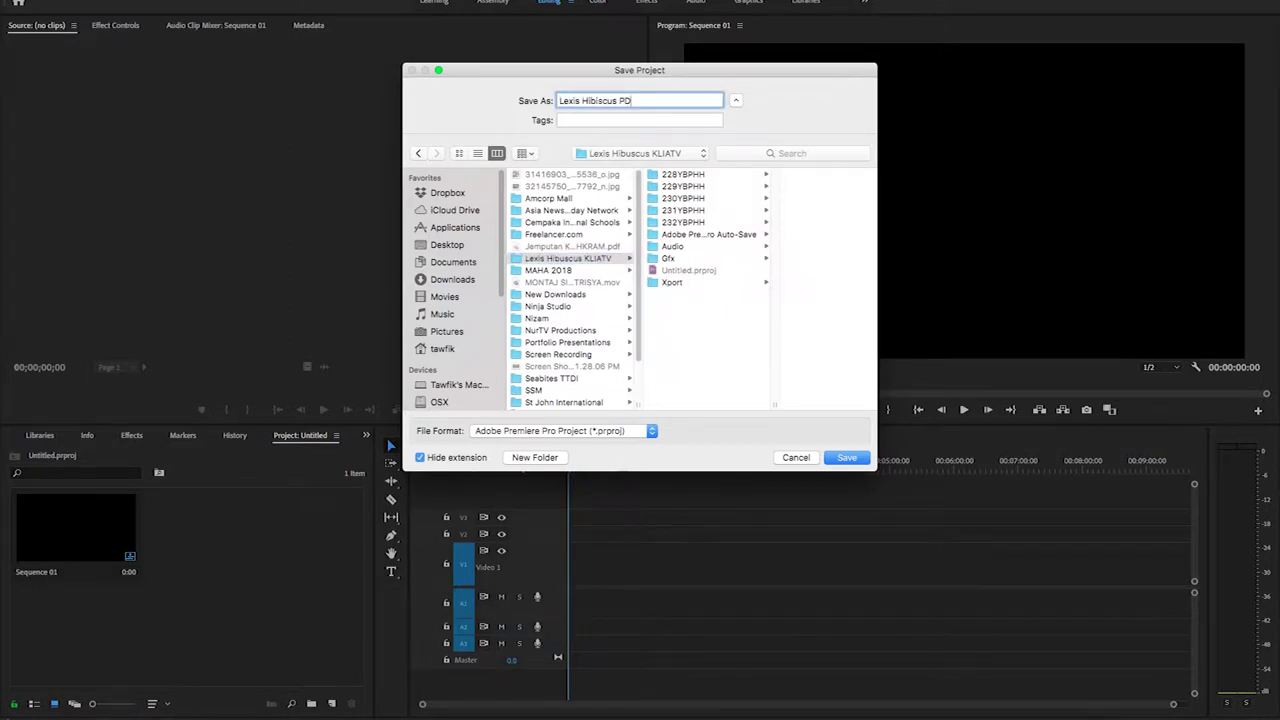
left_click(850, 458)
left_click(115, 1)
left_click(163, 279)
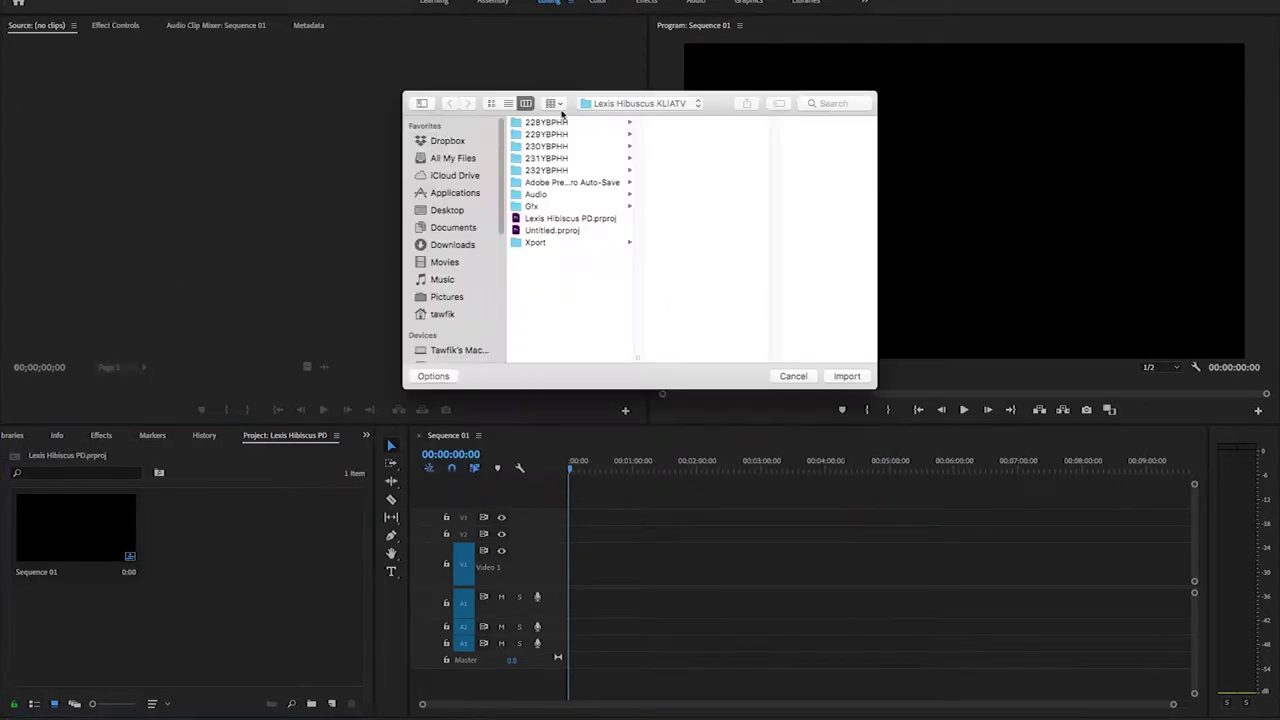
left_click(838, 378)
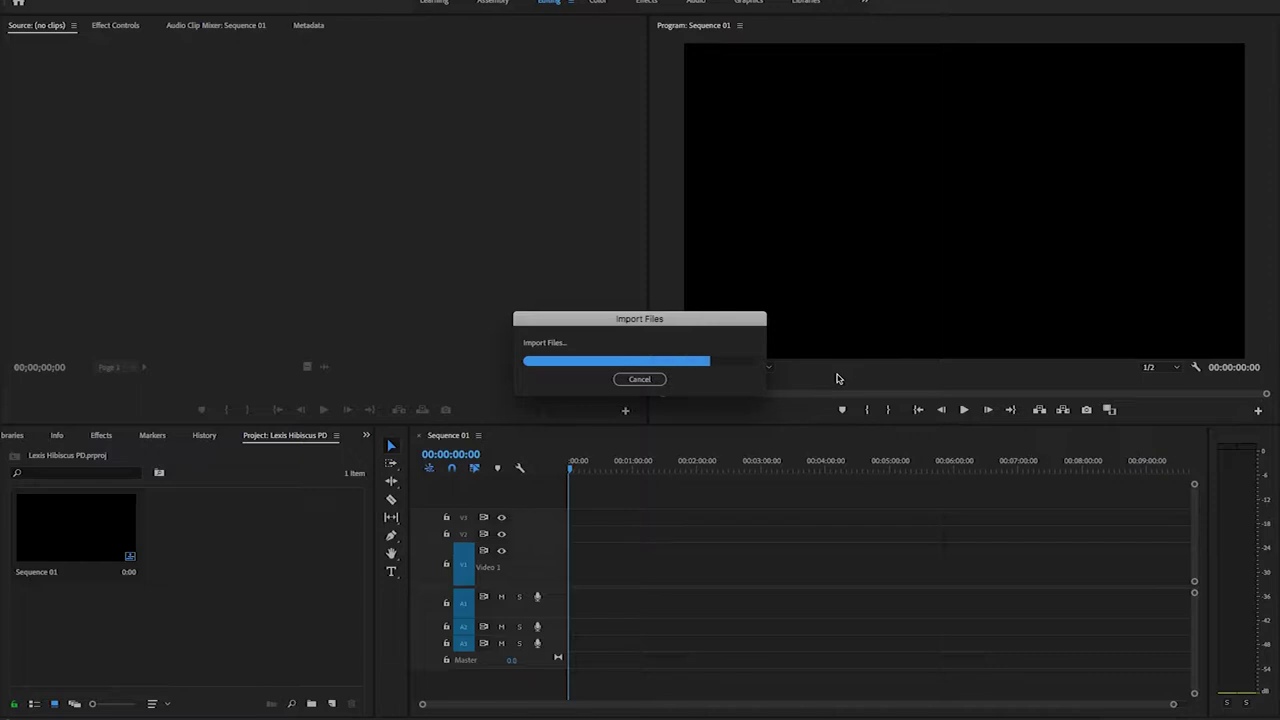
left_click(639, 432)
left_click(295, 640)
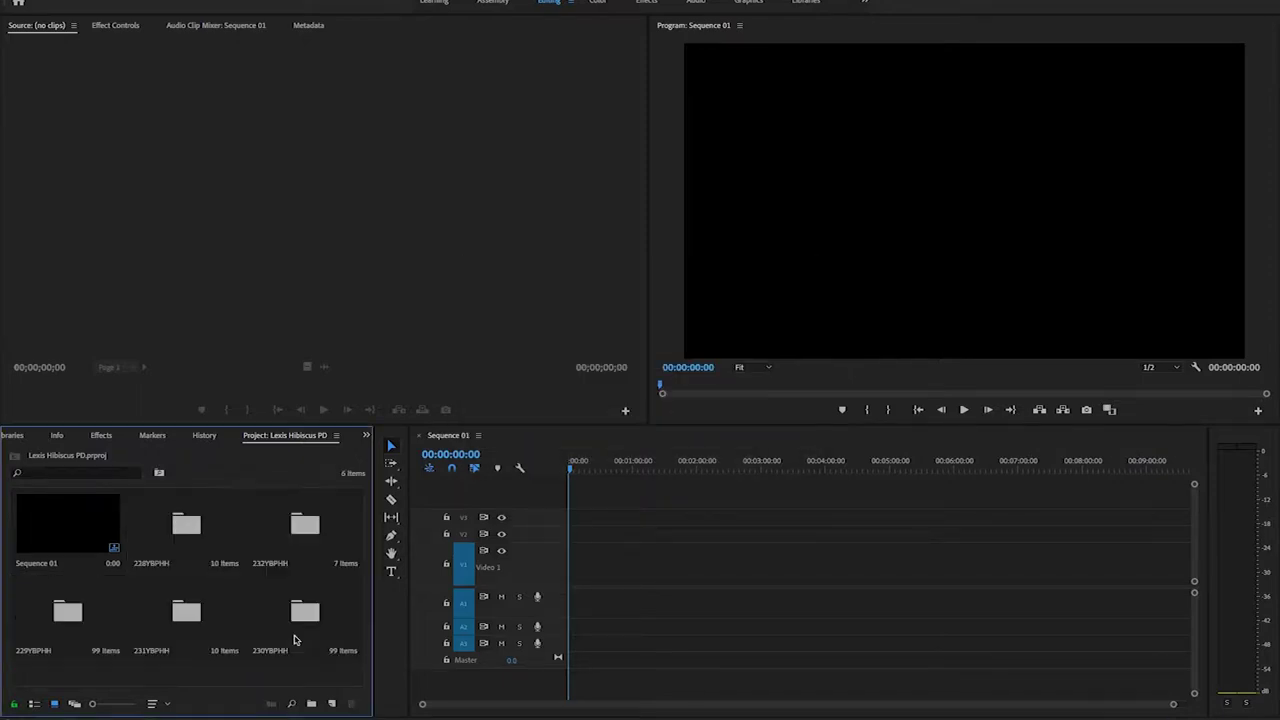
- Mark In and Out on building clip S2290002 from bin 229YBPHH and add it to the sequence
double_click(186, 524)
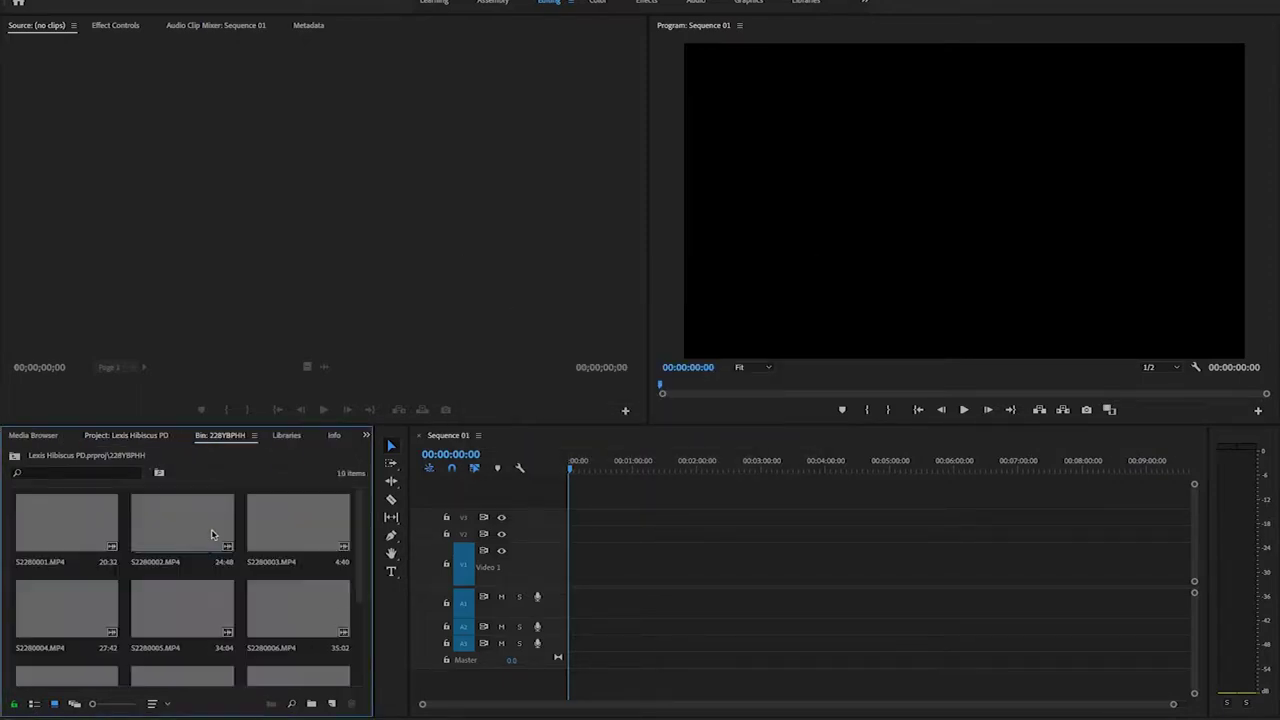
left_click(220, 435)
double_click(66, 607)
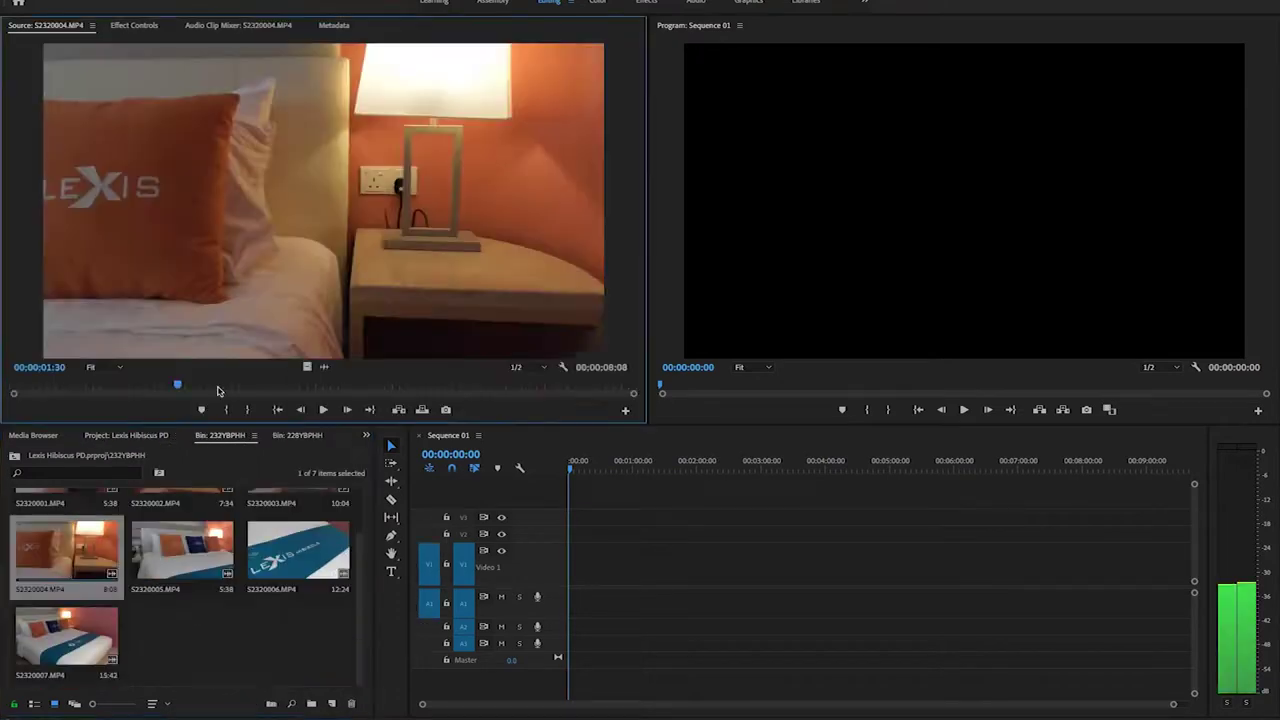
left_click(126, 435)
left_click(54, 703)
left_click(152, 703)
left_click(216, 227)
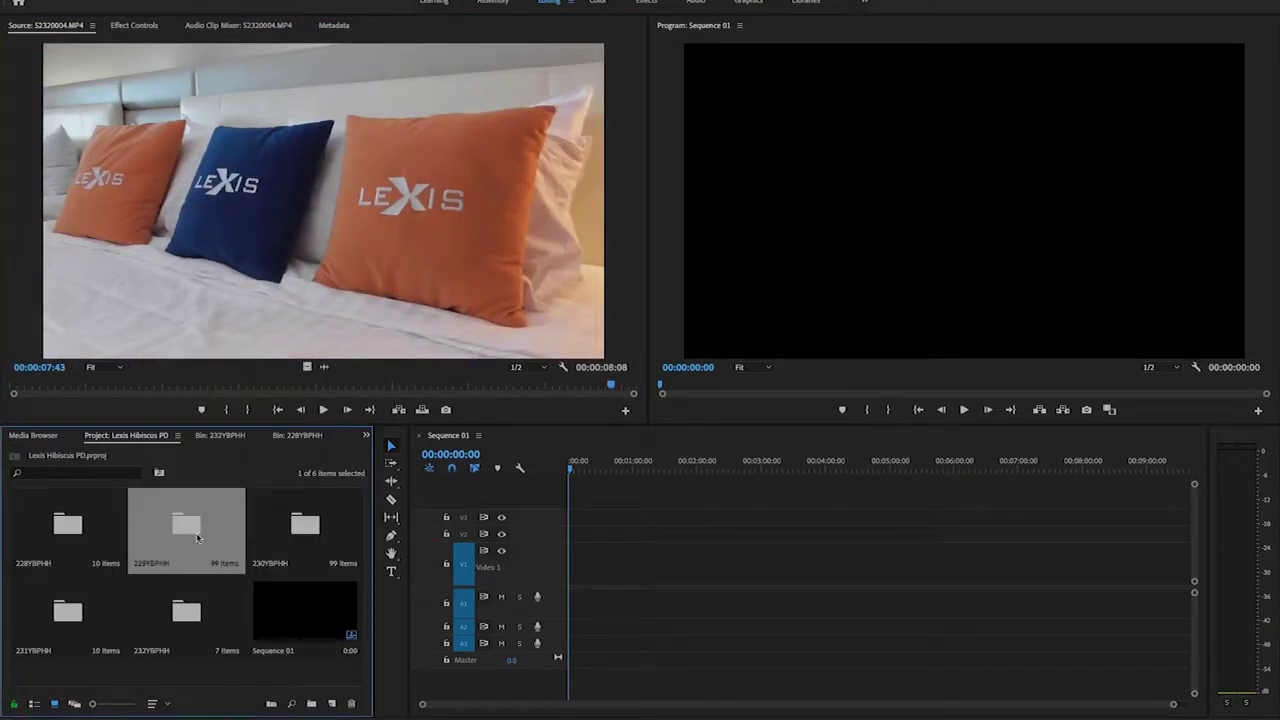
double_click(67, 610)
double_click(182, 522)
key("i")
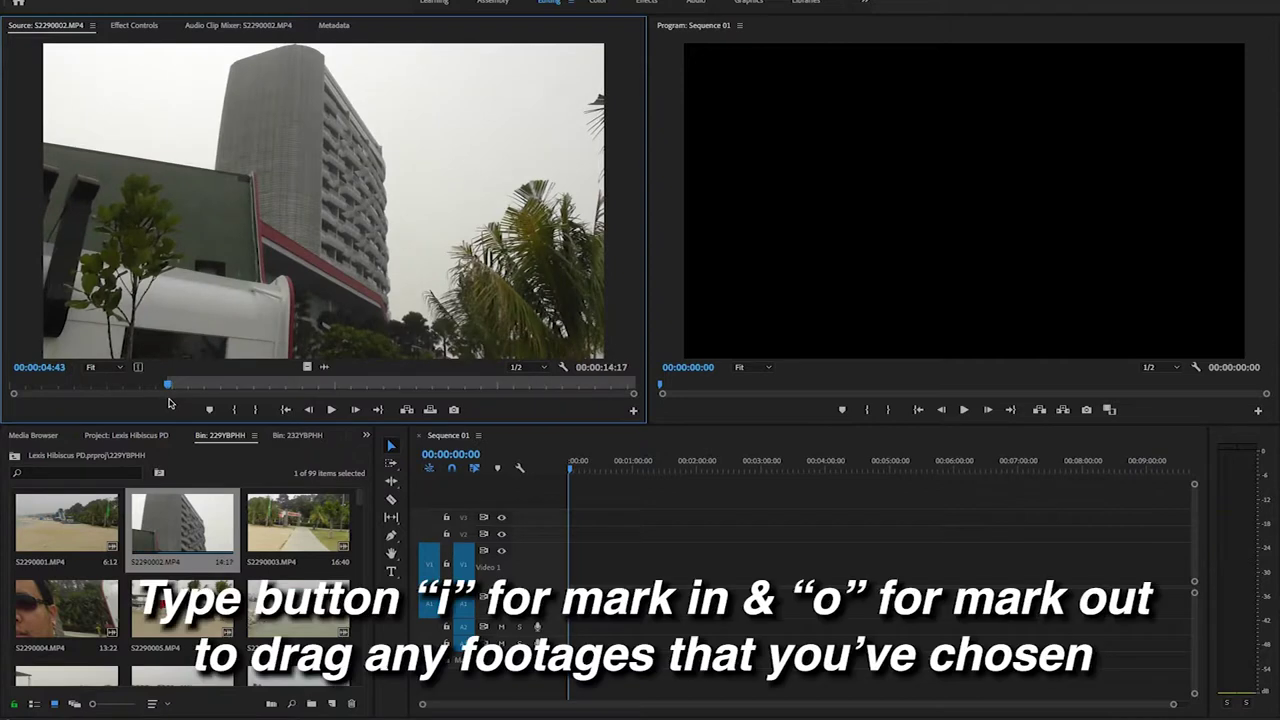
key("o")
left_click_drag(685, 542, 690, 570)
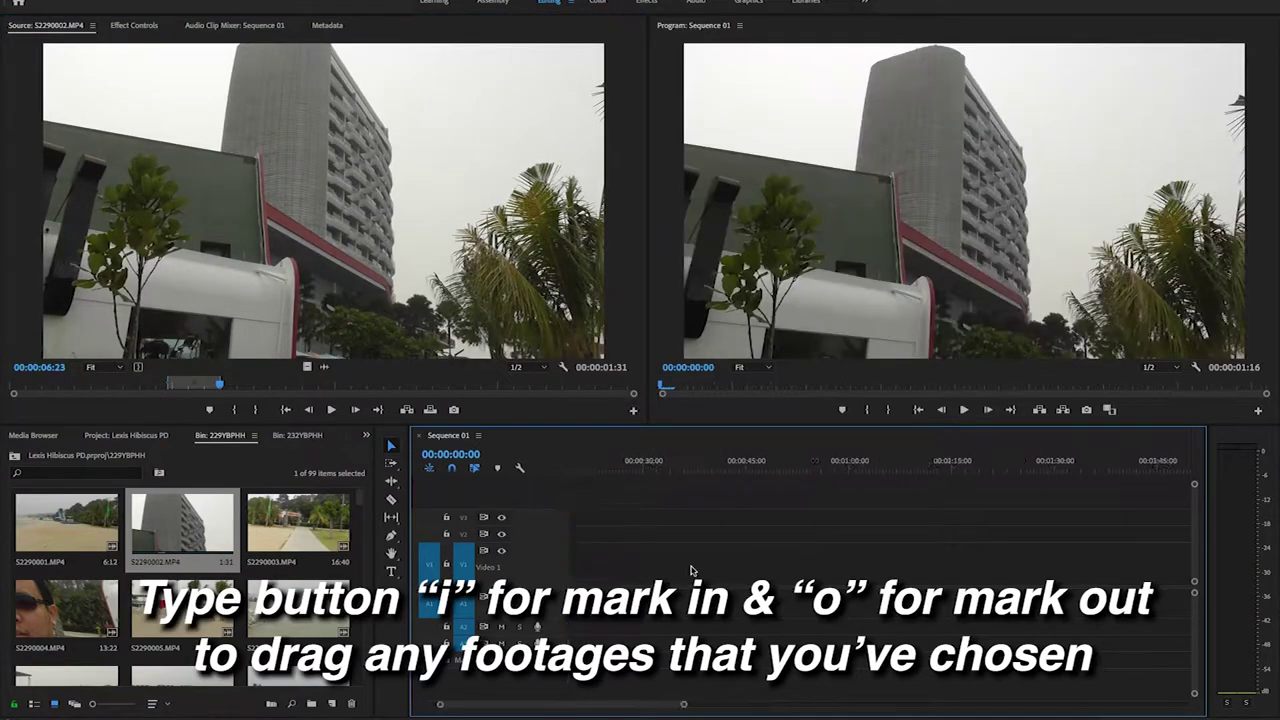
- Add a marked car-park portion of S2300006 to Video 1 and select the gap between clips
left_click(152, 704)
double_click(182, 520)
double_click(315, 555)
key("i")
key("o")
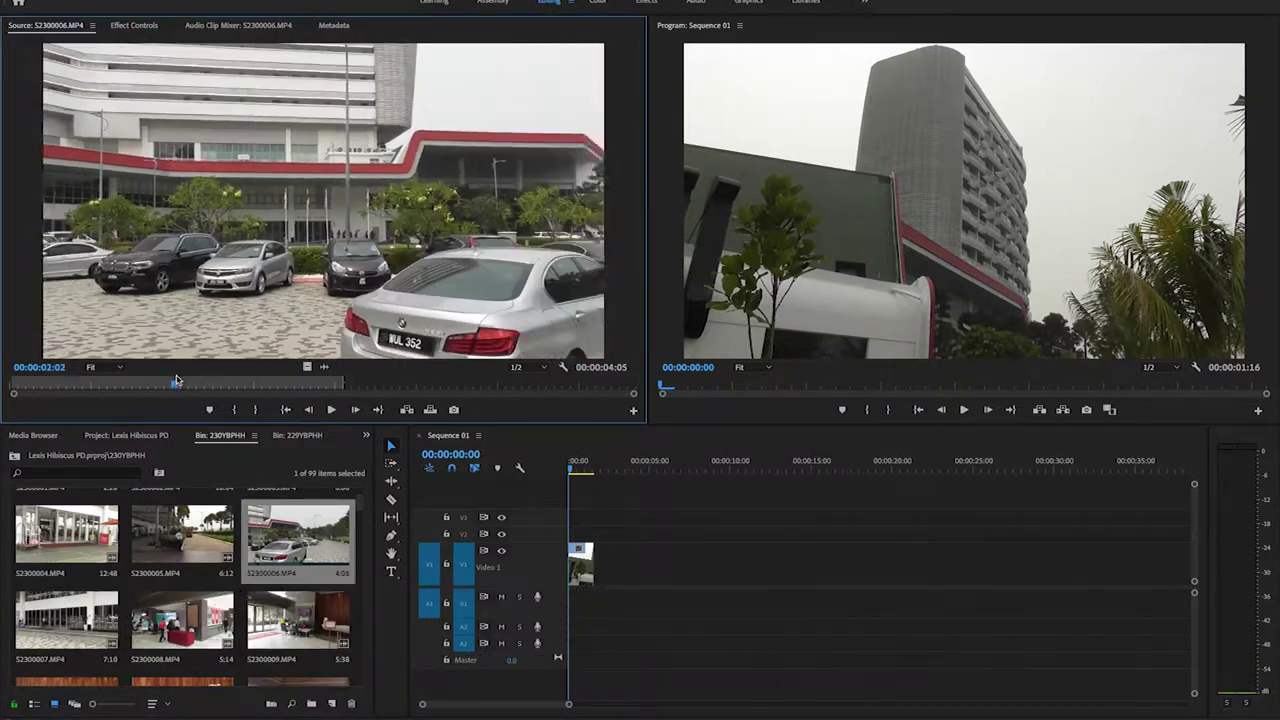
left_click_drag(323, 200, 807, 563)
left_click_drag(820, 468, 800, 472)
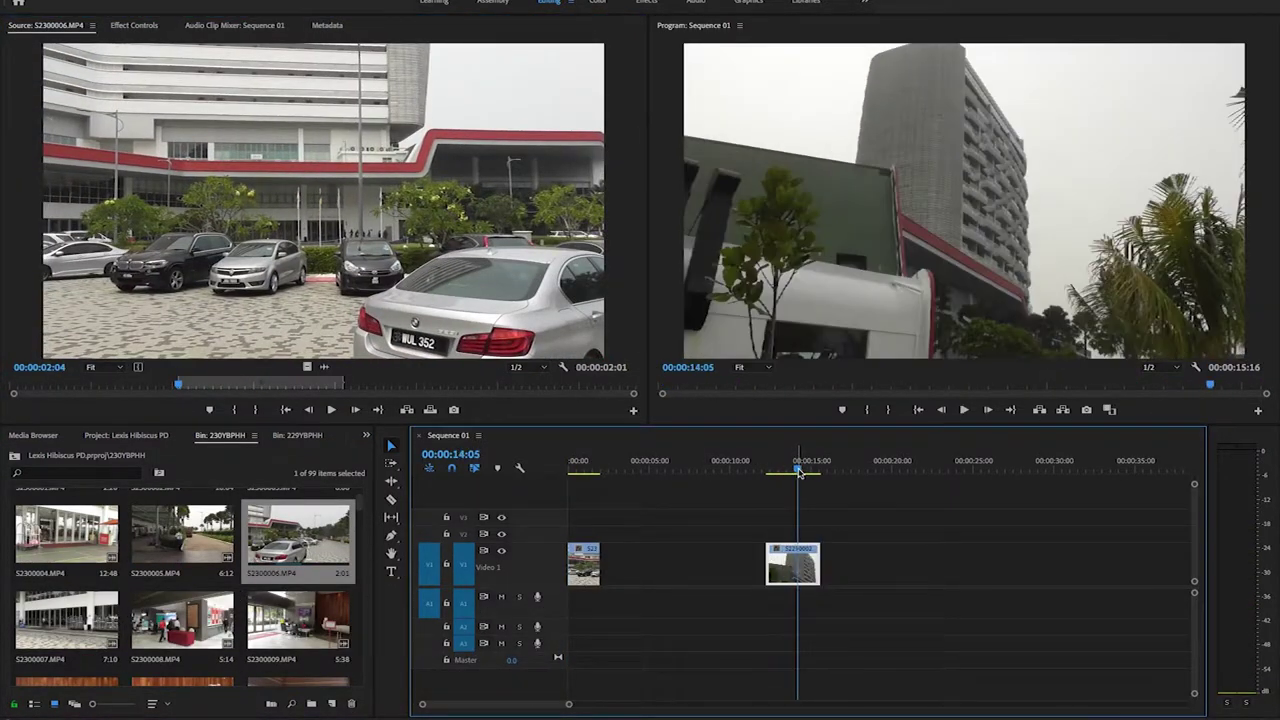
left_click(673, 571)
- Ripple-trim the end of the Video 1 clip and set its speed to 180%
double_click(66, 620)
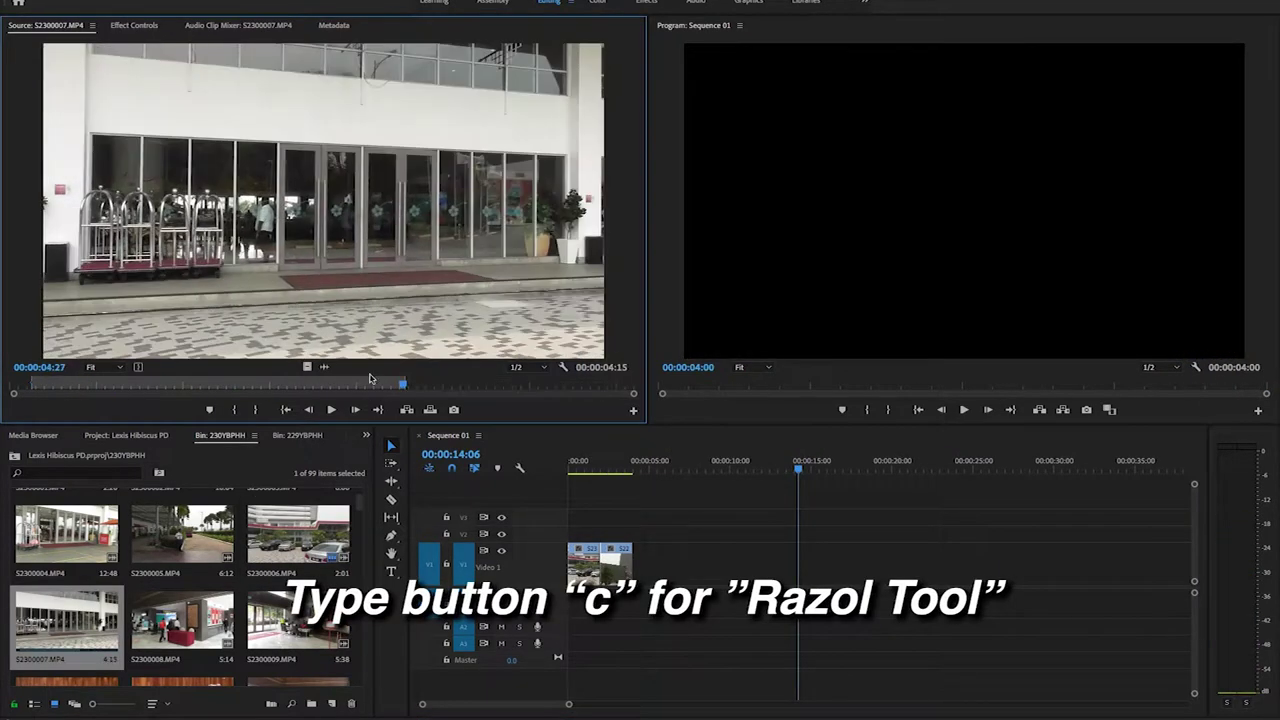
key("b")
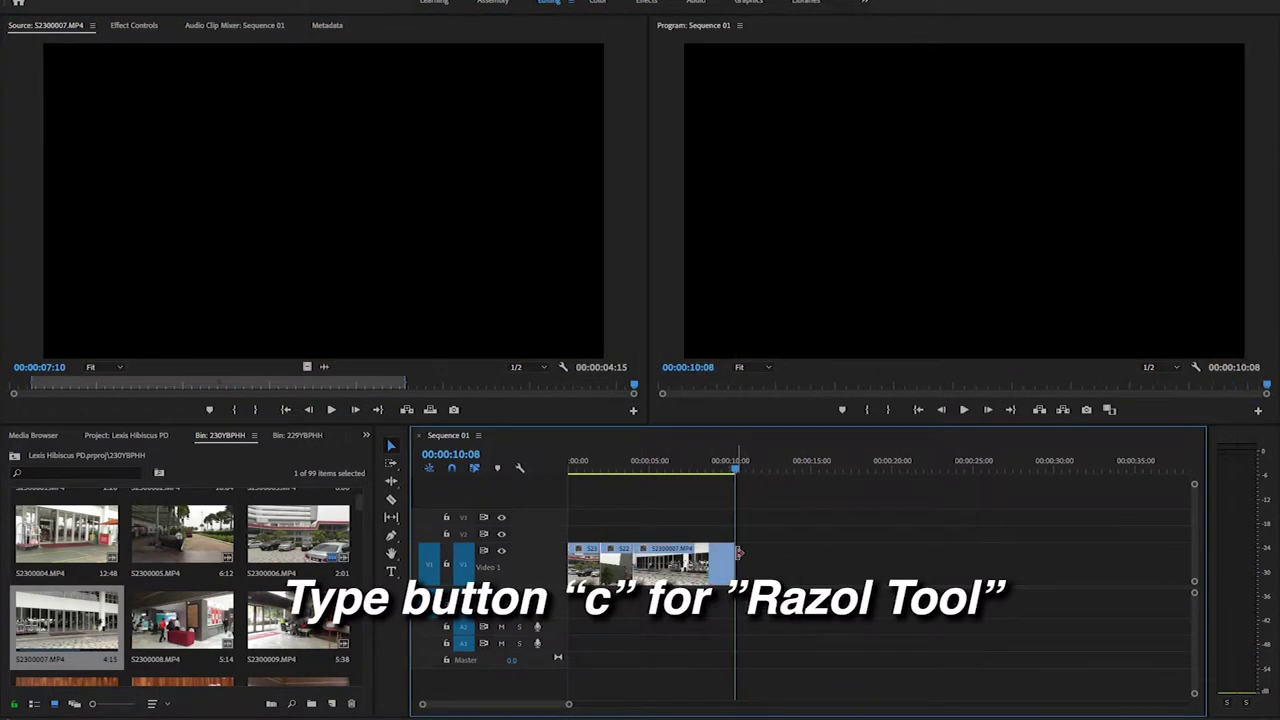
left_click_drag(702, 560, 735, 556)
right_click(676, 565)
left_click(700, 430)
type("180")
key("Return")
key("Down")
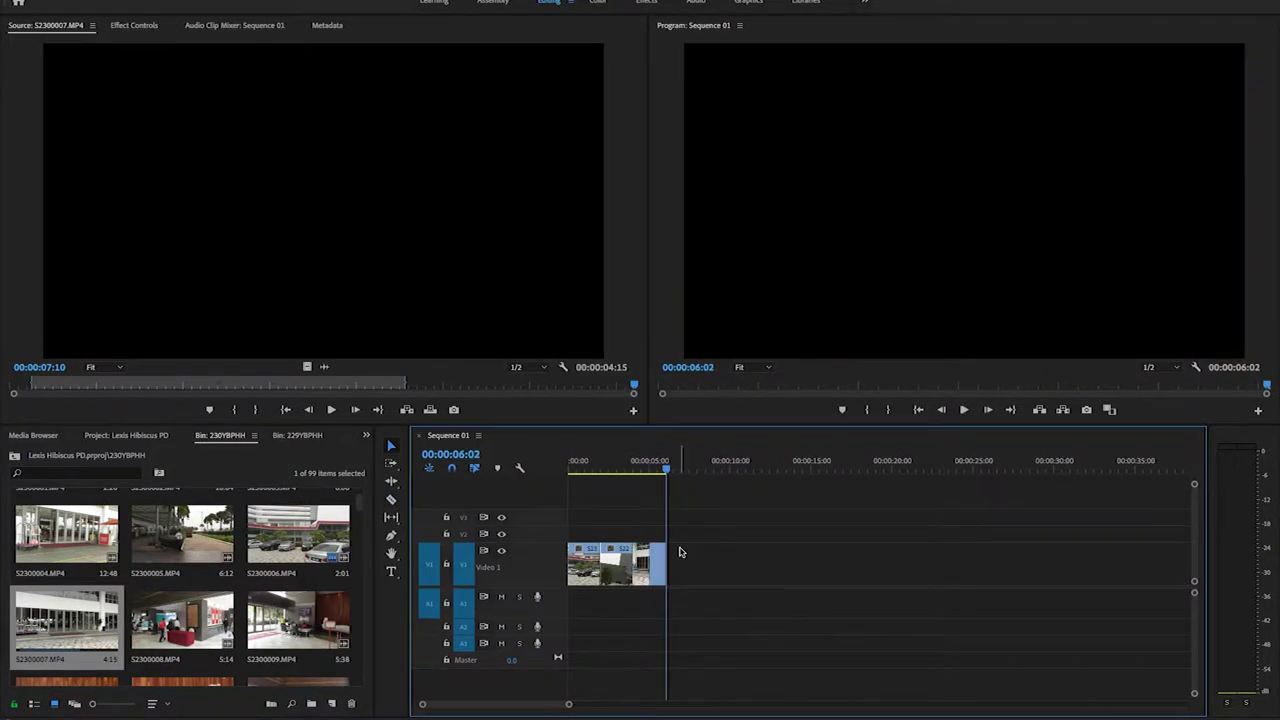
- Load clip S2300008 and mark an In point on it
double_click(182, 620)
left_click(297, 388)
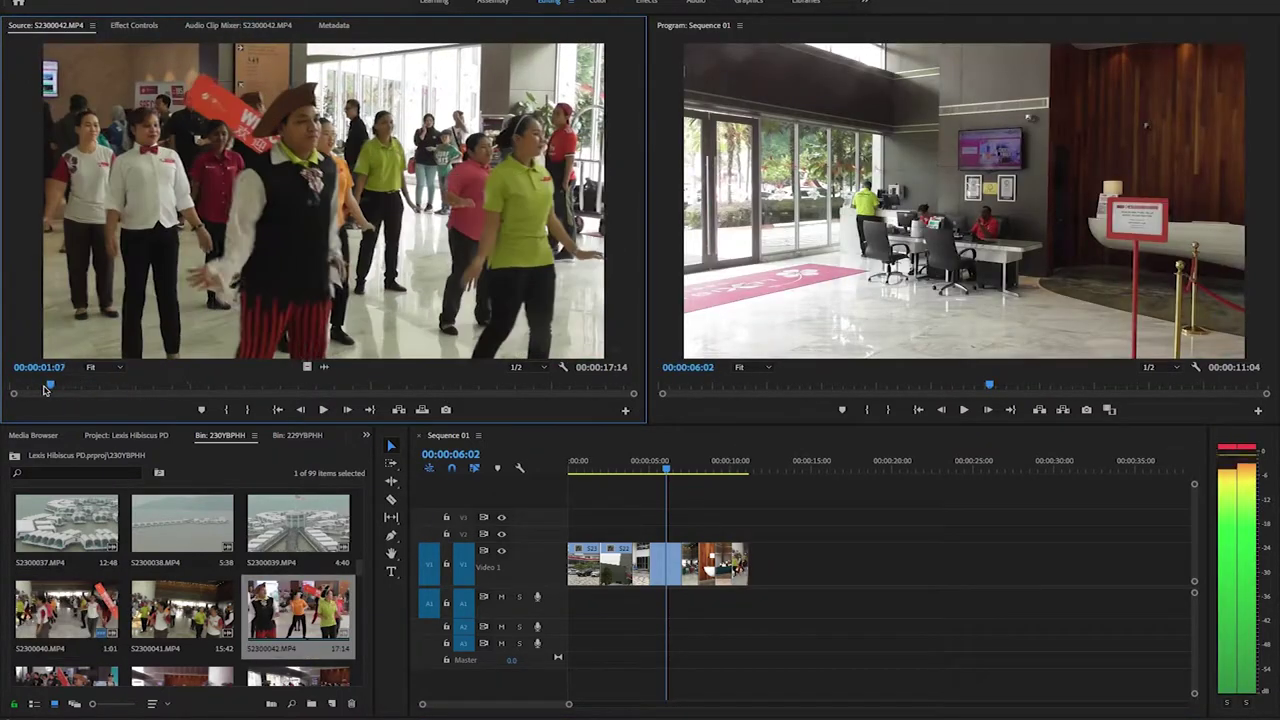
key("i")
left_click_drag(44, 389, 77, 387)
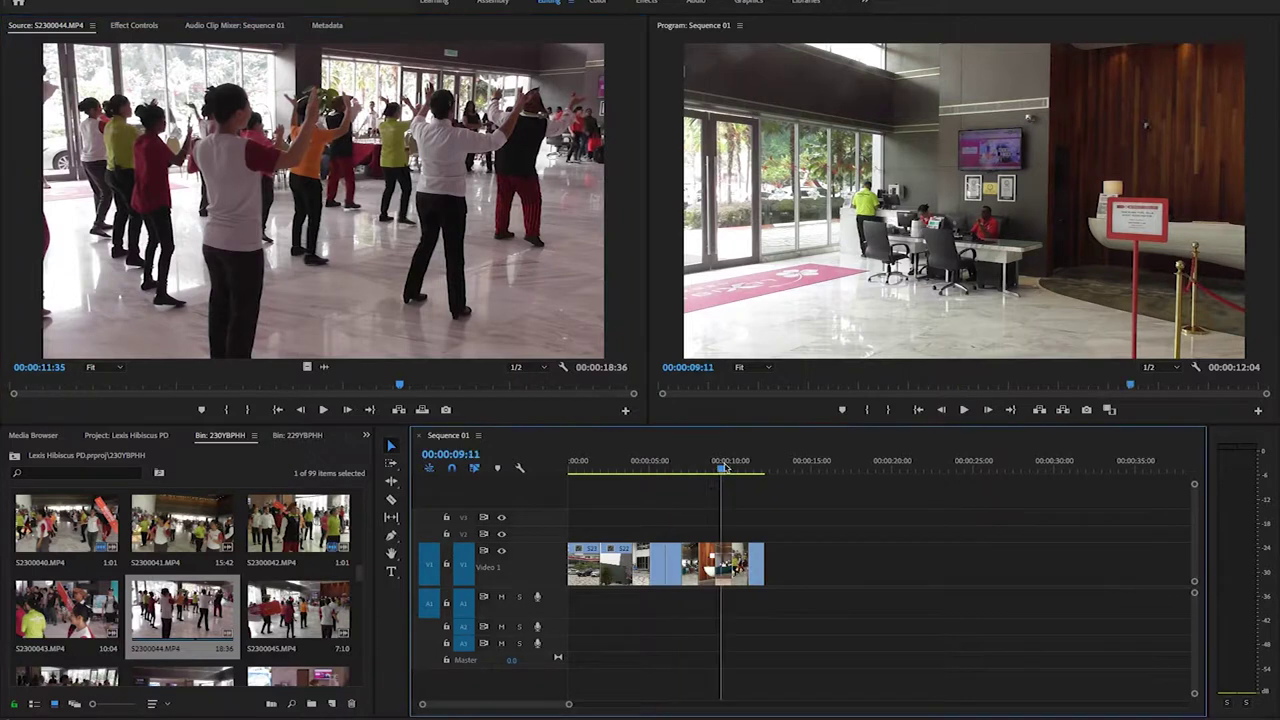
- Append dance clip S2300043 at the end of the sequence
left_click_drag(725, 467, 765, 467)
double_click(65, 610)
left_click_drag(60, 387, 185, 387)
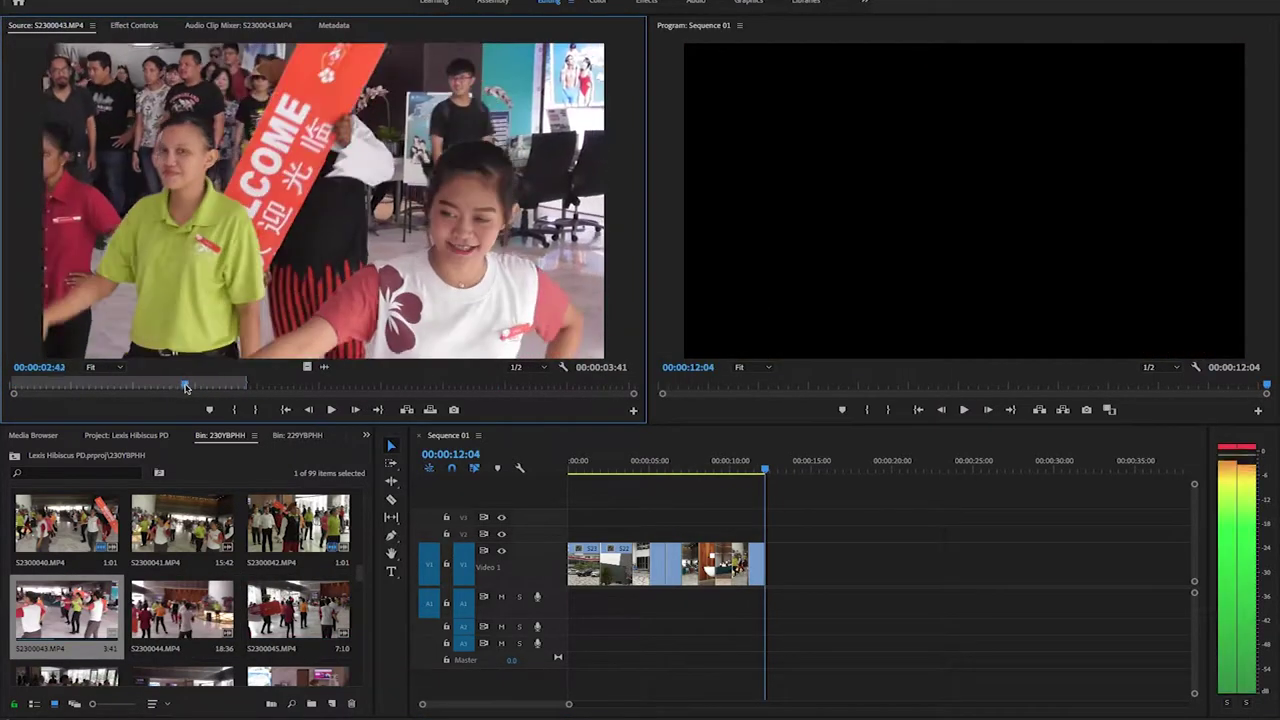
left_click_drag(780, 564, 884, 564)
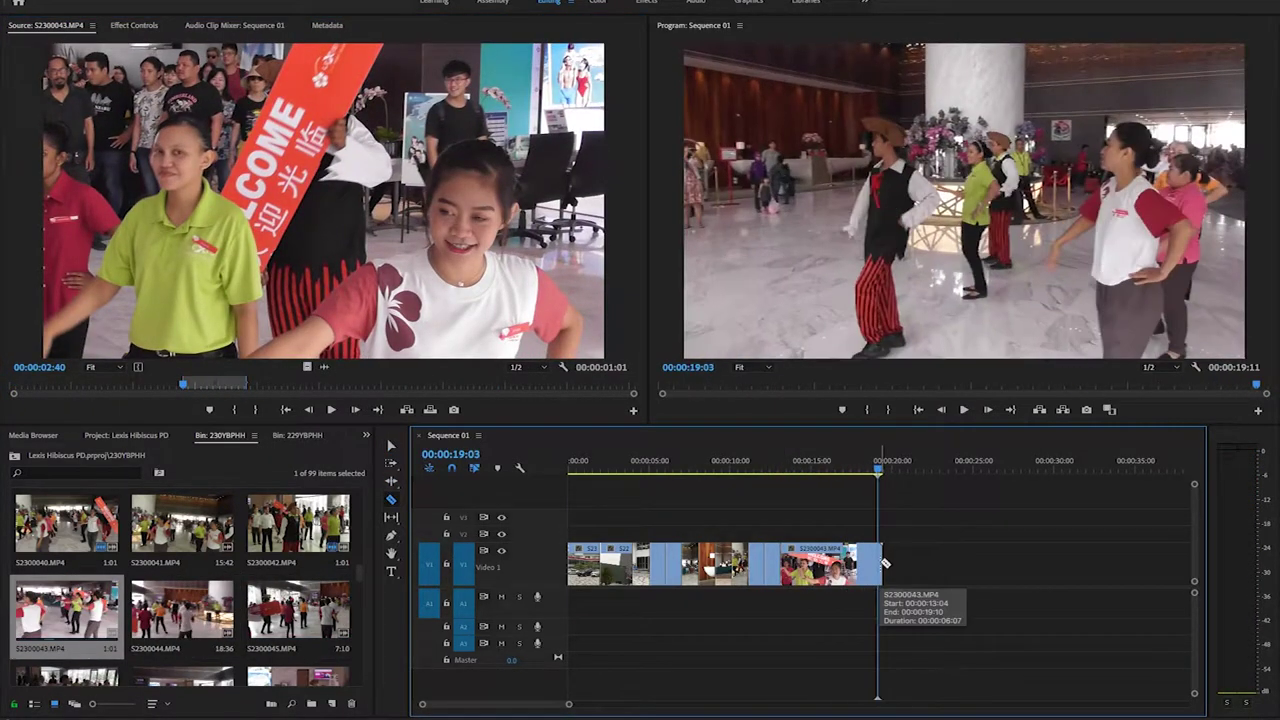
- Trim the last clip to end at 14:04, save, and append a marked portion of S2300046
left_click_drag(884, 564, 797, 566)
key("ctrl+s")
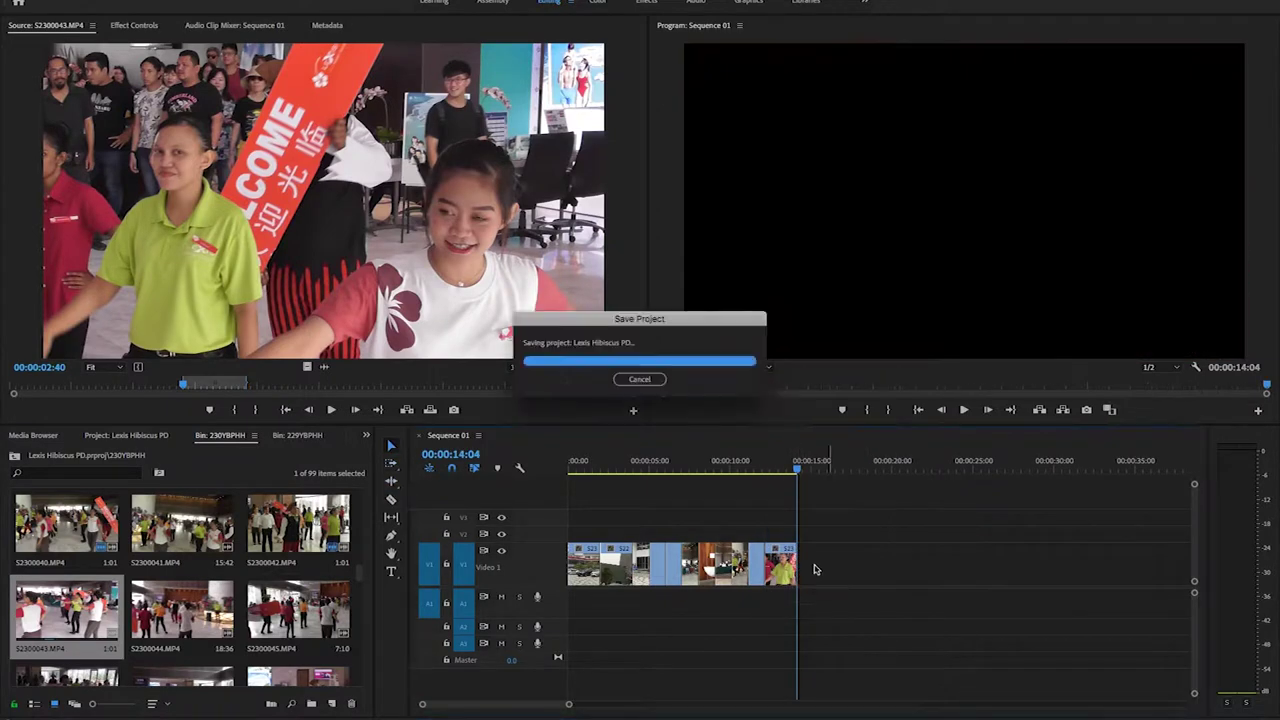
scroll(180, 580, "down", 1)
double_click(65, 610)
left_click_drag(60, 387, 112, 386)
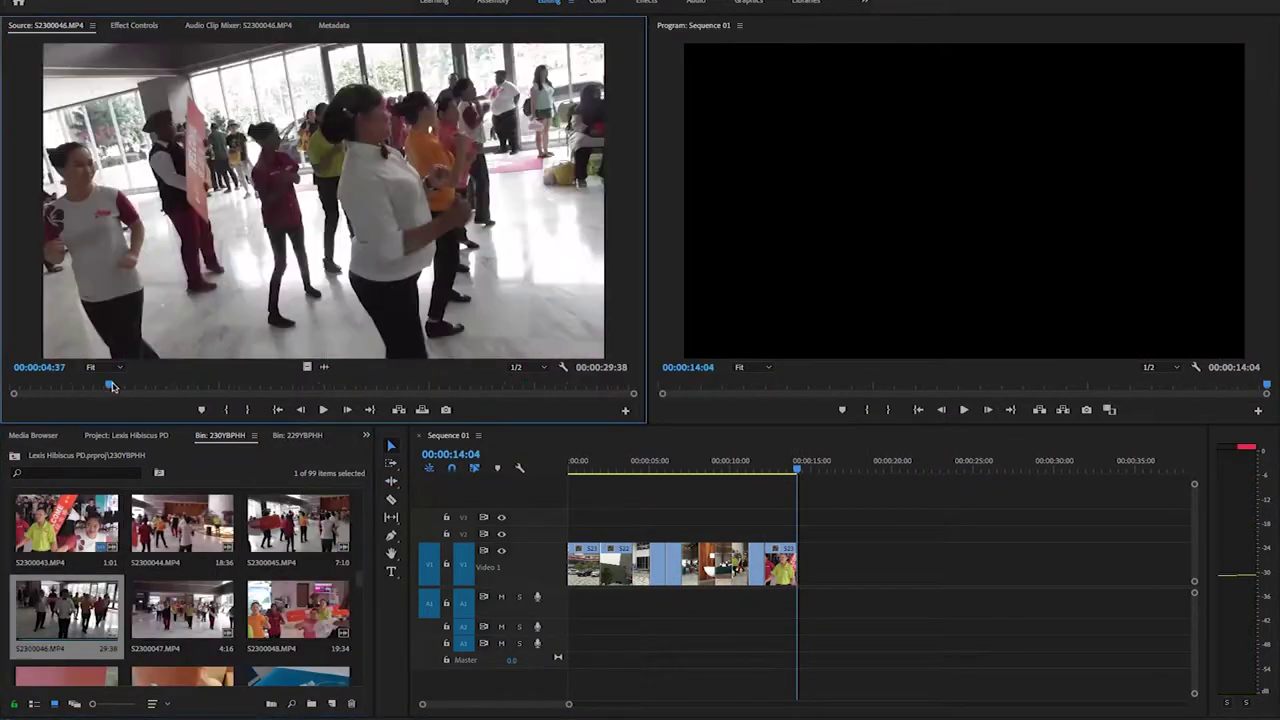
key("l")
key("l")
key("l")
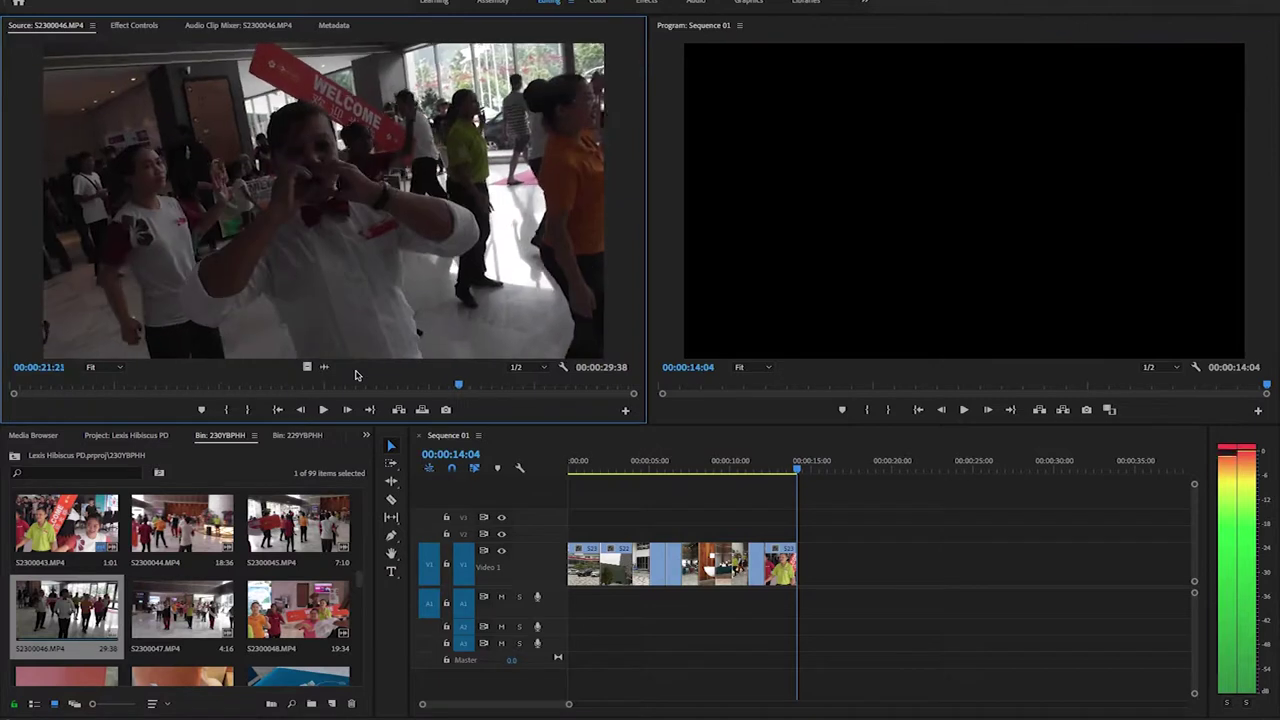
key("k")
key("i")
key(".")
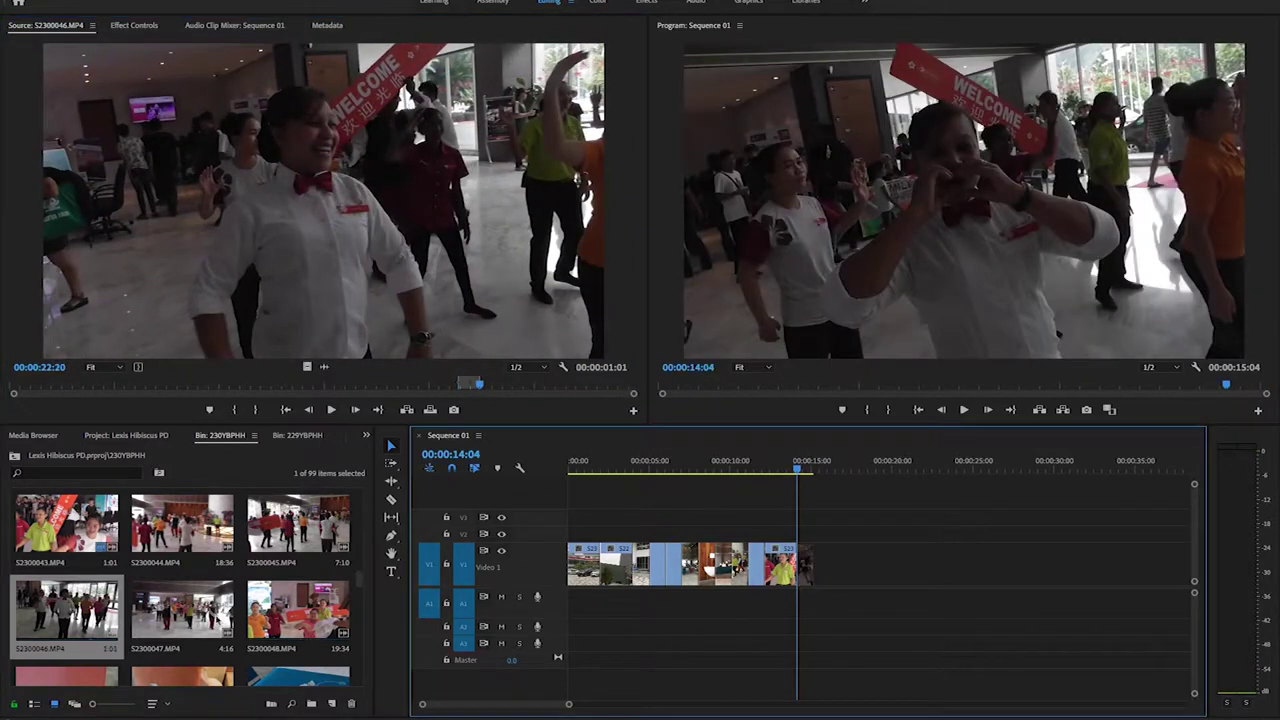
- Append a marked range of clip S2300048 to the sequence and save
scroll(180, 580, "down", 1)
double_click(298, 523)
key("o")
key(".")
key("ctrl+s")
- Append a range of clip S2300047 at the sequence end and save
scroll(180, 580, "down", 1)
scroll(180, 580, "up", 2)
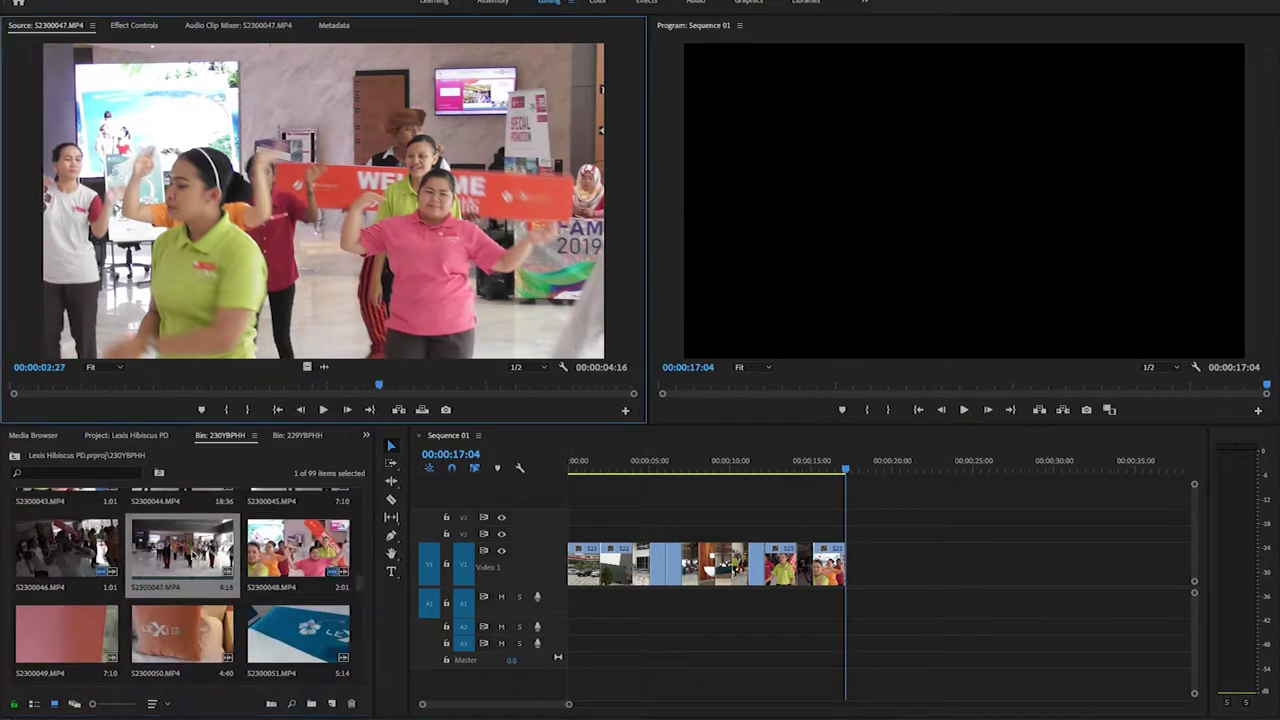
double_click(182, 548)
key(".")
key("ctrl+s")
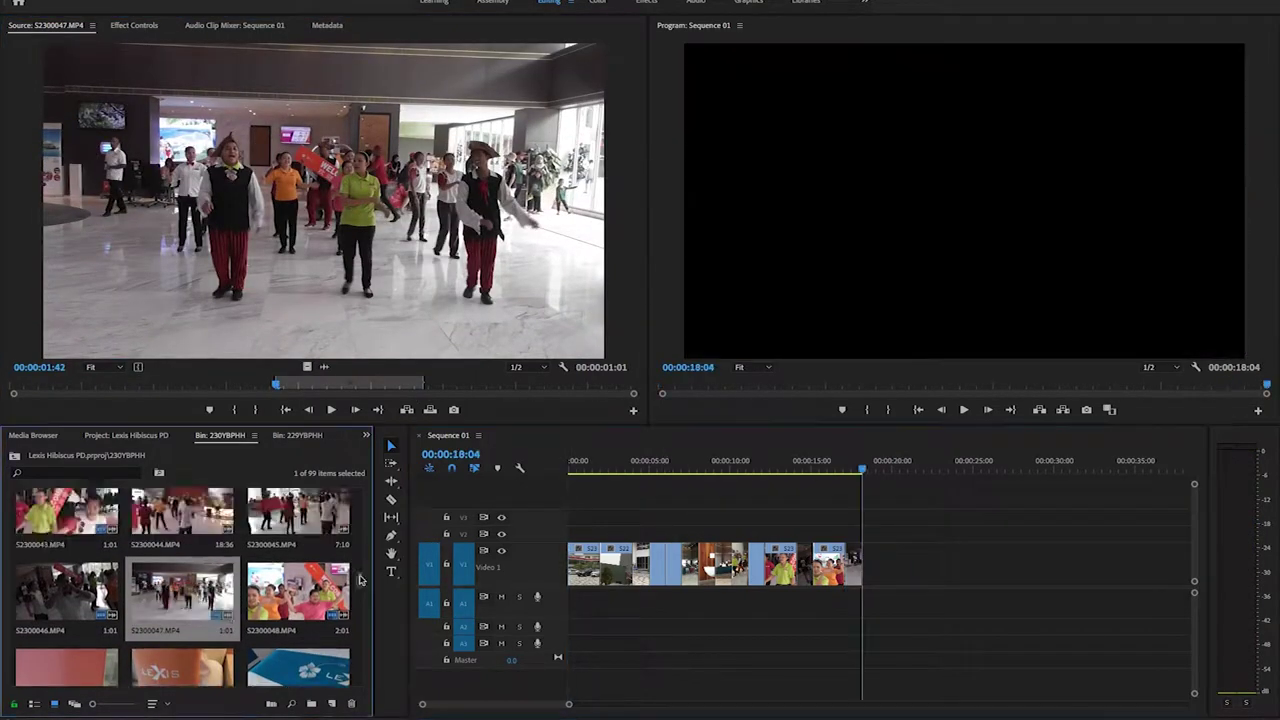
- Add the S2300002 shuttle-cart shot at the sequence end, shorten its end, and save
left_click(45, 388)
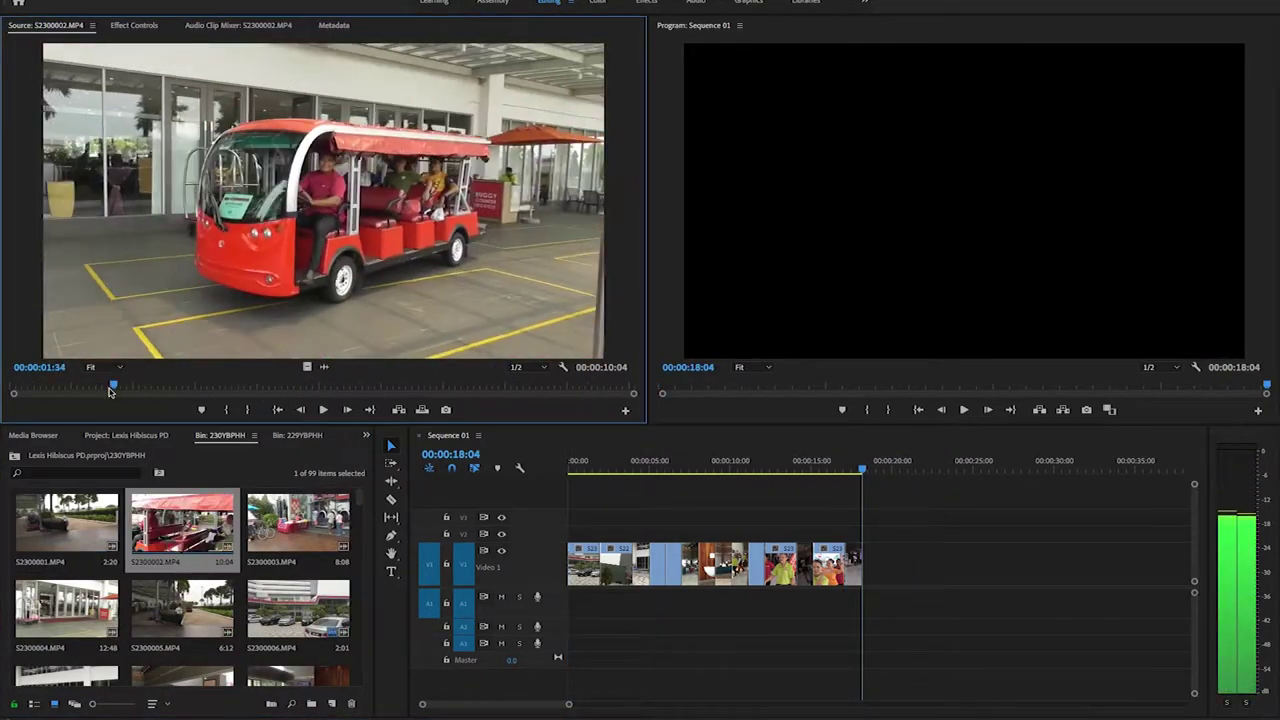
key("i")
key("o")
key(".")
left_click_drag(894, 468, 890, 468)
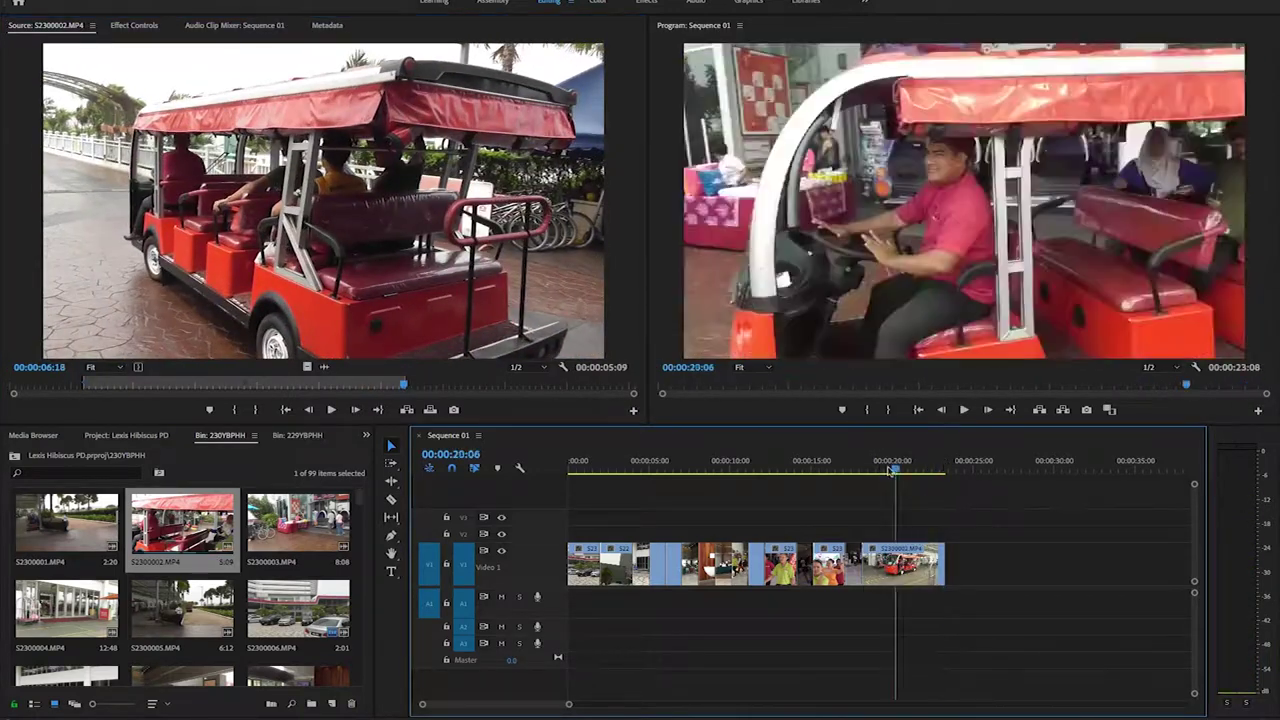
left_click_drag(943, 565, 910, 565)
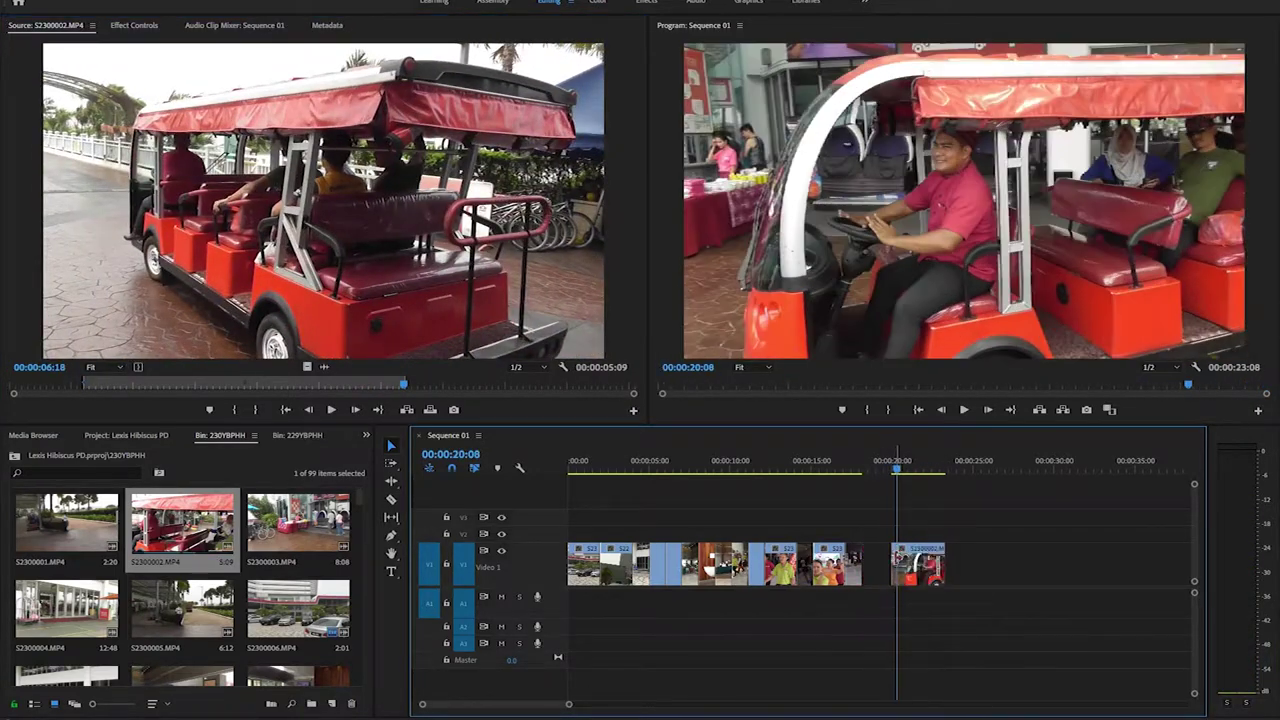
key("ctrl+s")
- Preview S2300003 and S2300004, then insert a range of S2300017 at the playhead
double_click(298, 520)
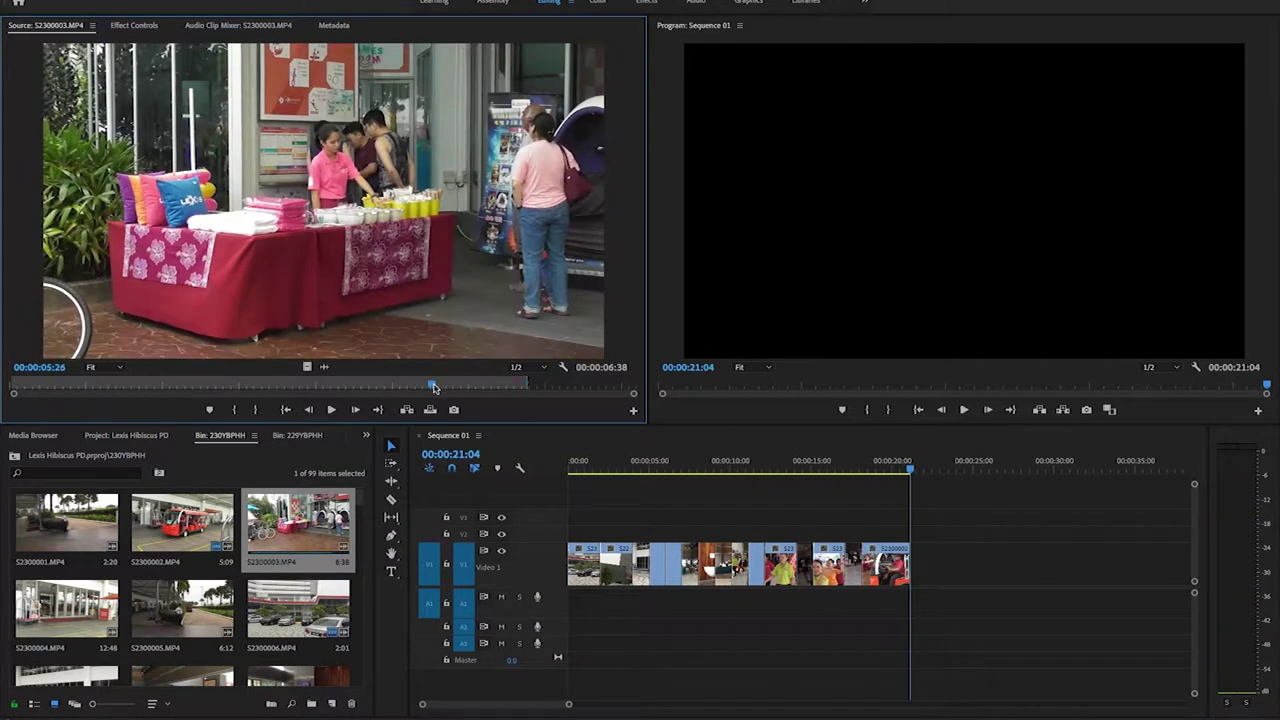
double_click(65, 608)
scroll(327, 593, "down", 4)
double_click(182, 520)
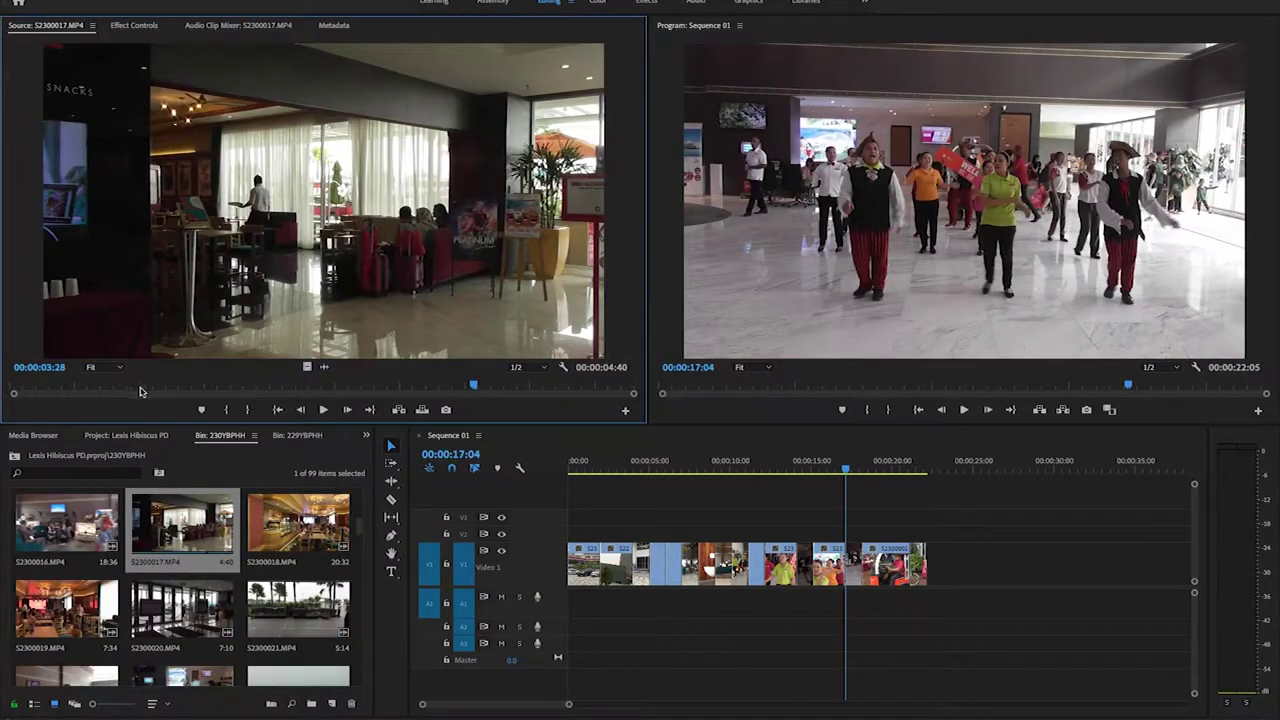
key("comma")
- Add a 2-second range of S2300018 starting at 16:35 and select the gap after it
double_click(298, 520)
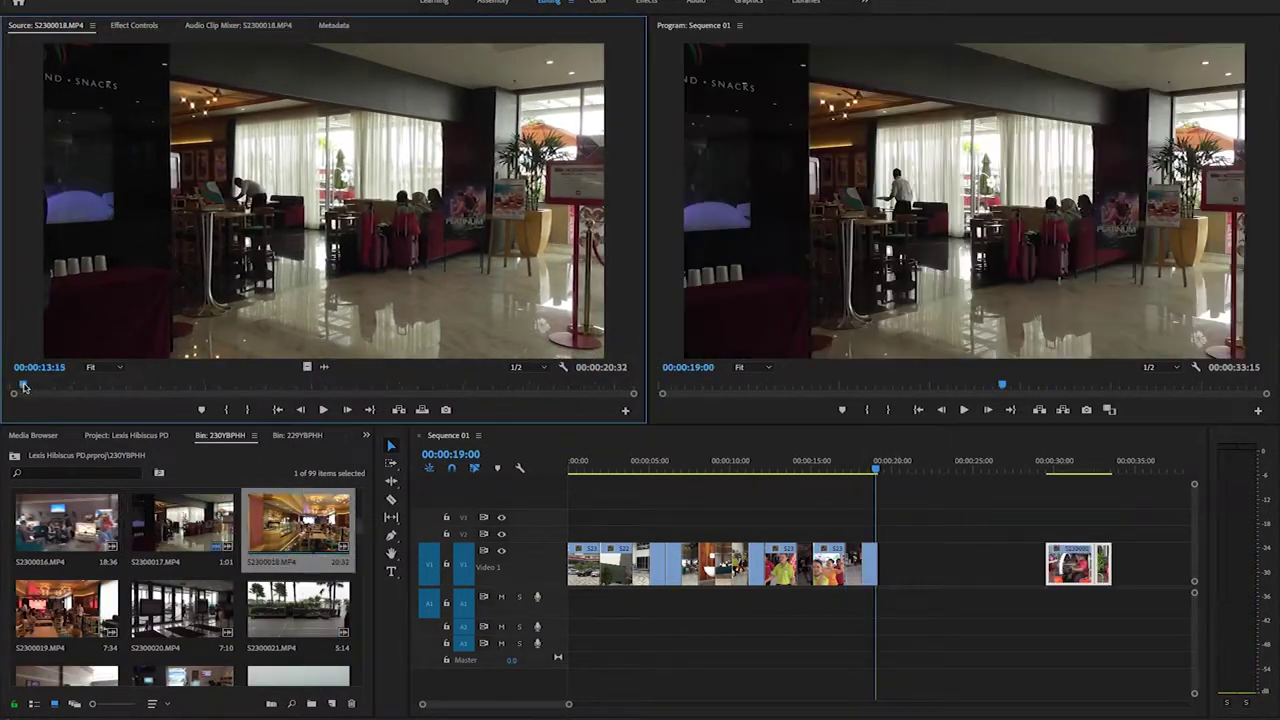
left_click(577, 390)
left_click(517, 390)
key("i")
key("period")
left_click(962, 558)
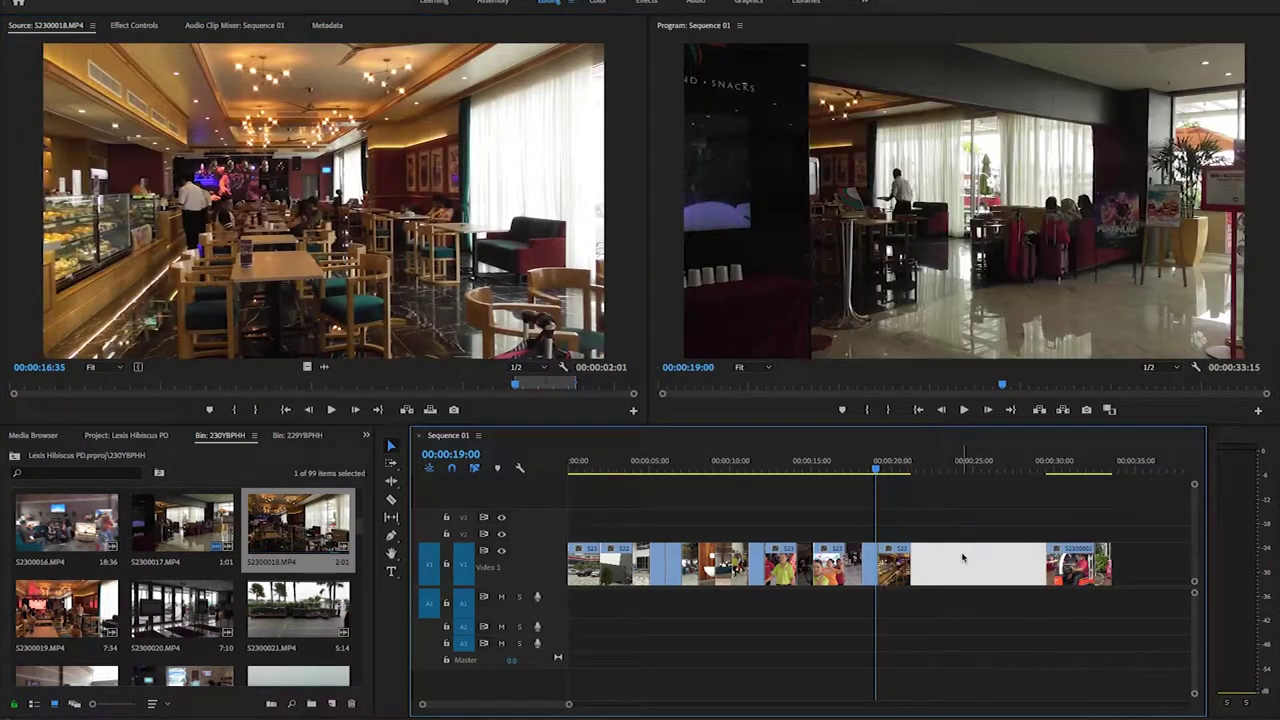
- Insert a short range of S2300086 into the sequence
scroll(182, 600, "down", 20)
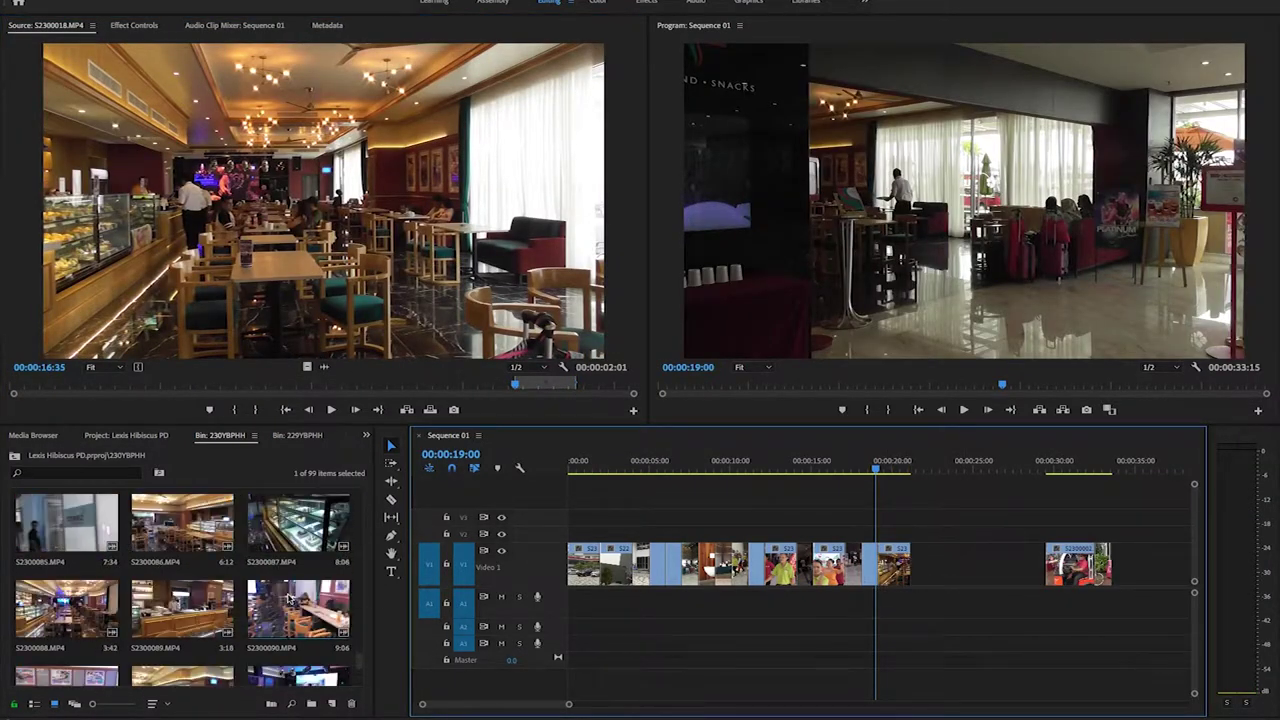
double_click(182, 610)
left_click(436, 386)
key("i")
key("period")
- Overwrite a range of S2300089 onto the video track at 19:00
scroll(182, 600, "down", 3)
double_click(182, 610)
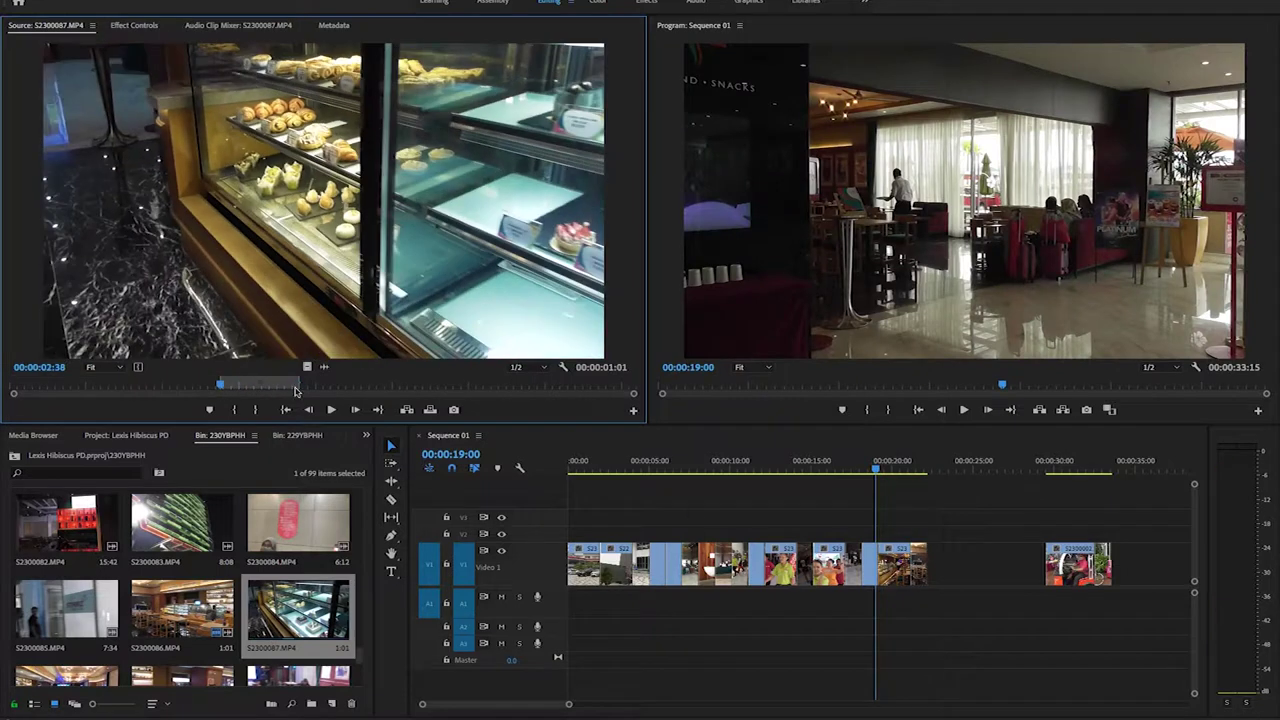
left_click(407, 386)
left_click(227, 386)
key("i")
key("period")
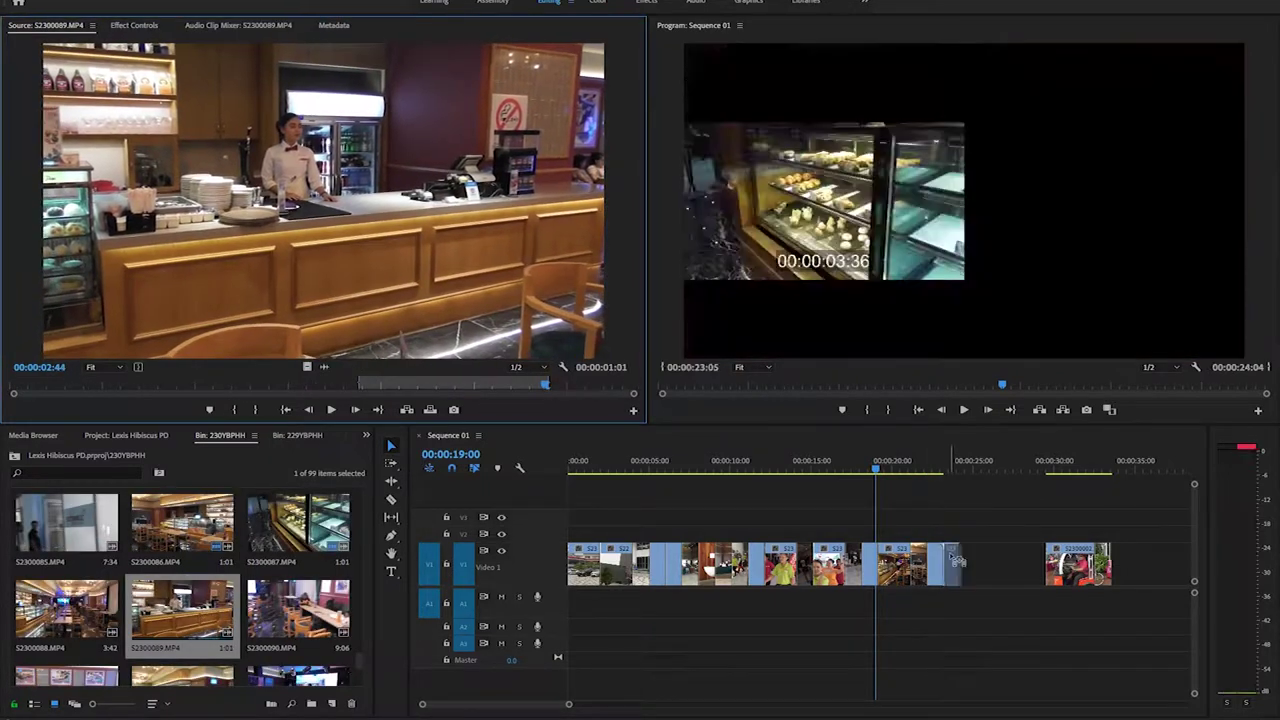
- Overwrite a range of S2300092 onto the video track
scroll(182, 600, "down", 3)
double_click(182, 610)
left_click(204, 386)
key("i")
key("period")
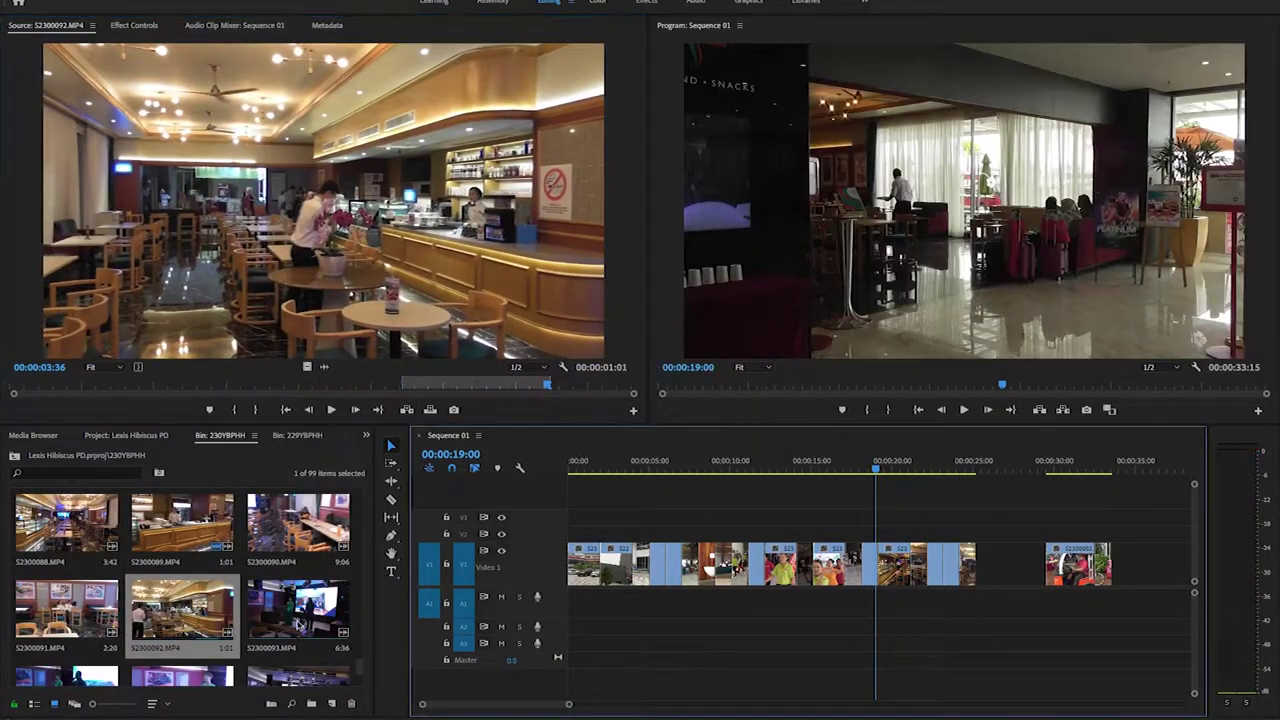
- Mark an In point at about 1:12 in clip S2300093
scroll(298, 560, "down", 3)
double_click(298, 522)
left_click(48, 386)
left_click(125, 386)
key("i")
left_click(213, 388)
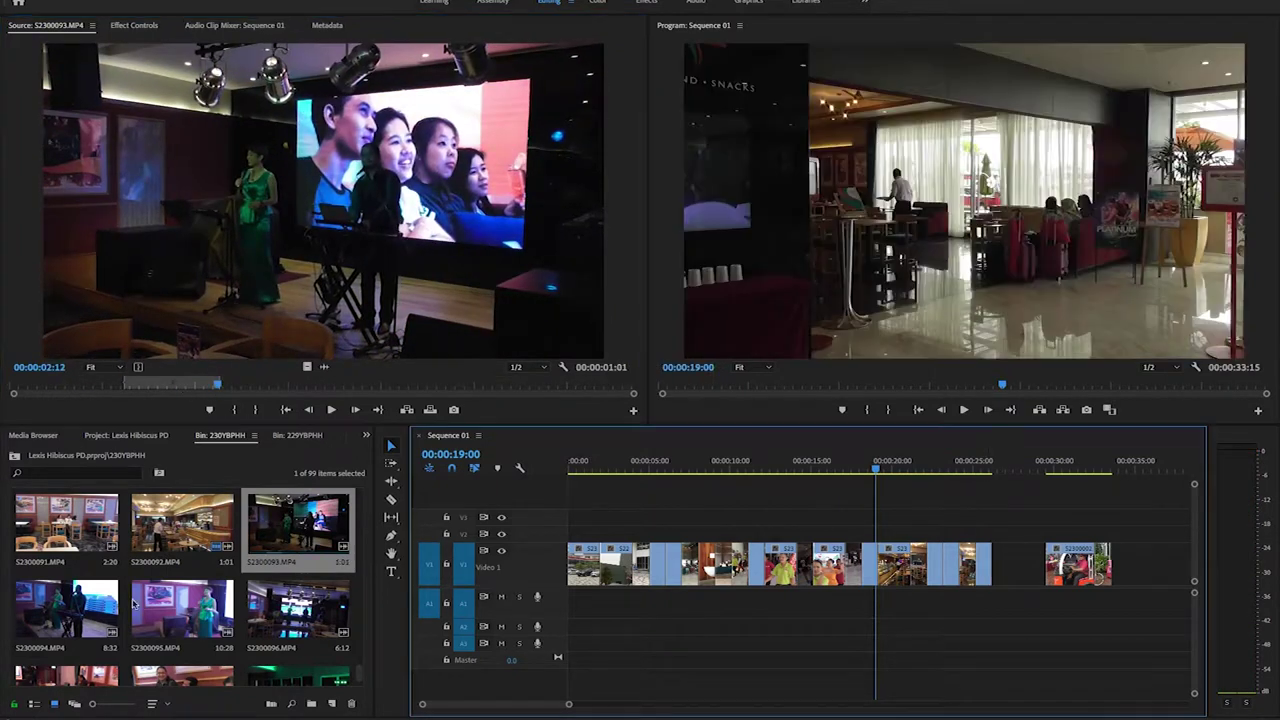
- Overwrite a 1-second range of S2300096 onto the track
double_click(298, 610)
left_click(237, 386)
key("i")
left_click(337, 386)
key("o")
key("period")
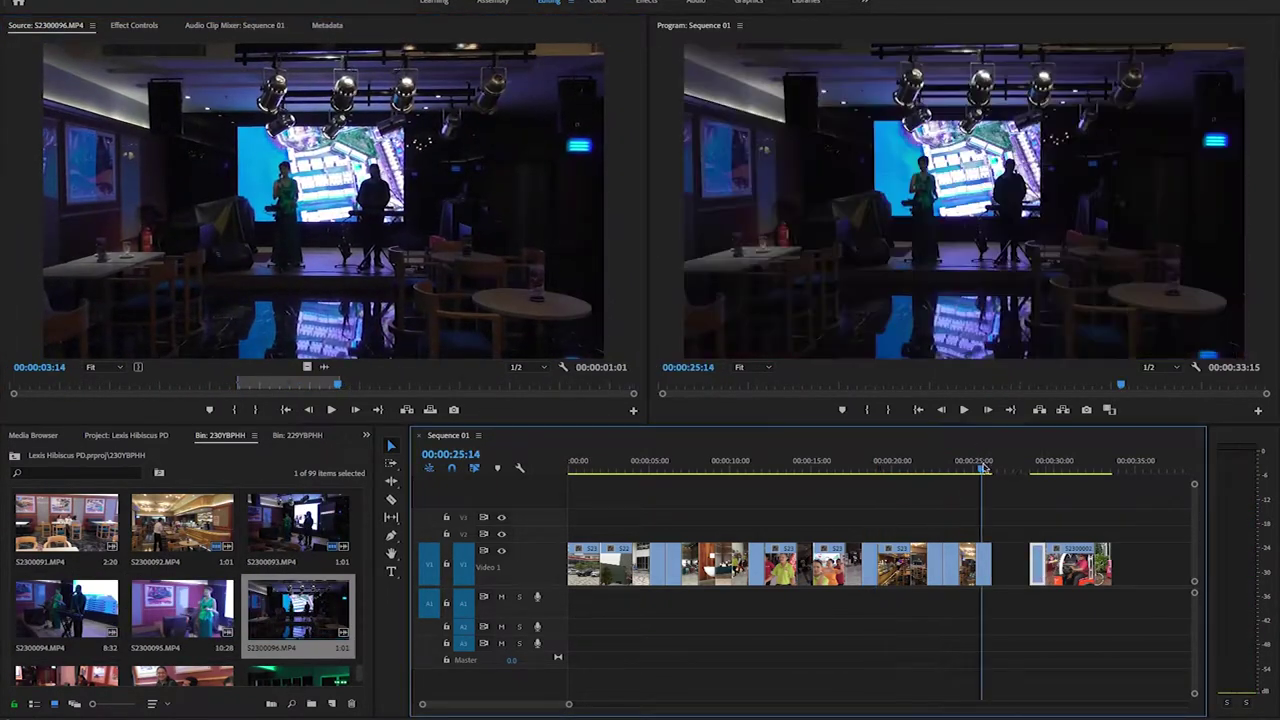
- Place a short S2300094 clip at about 26:05 and mark a new In point near its start
left_click_drag(984, 467, 993, 470)
mouse_move(320, 200)
left_mouse_down()
mouse_move(997, 565)
mouse_move(995, 541)
left_mouse_up()
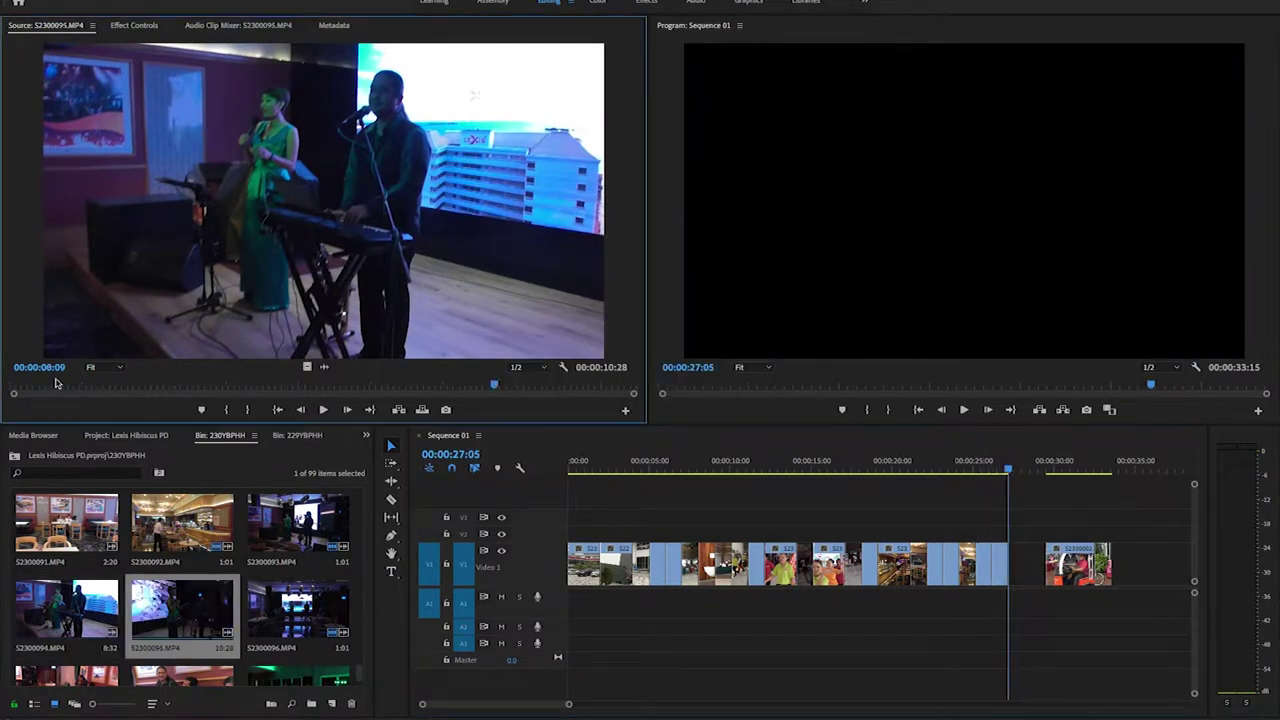
left_click(70, 385)
key("i")
left_click_drag(70, 385, 236, 387)
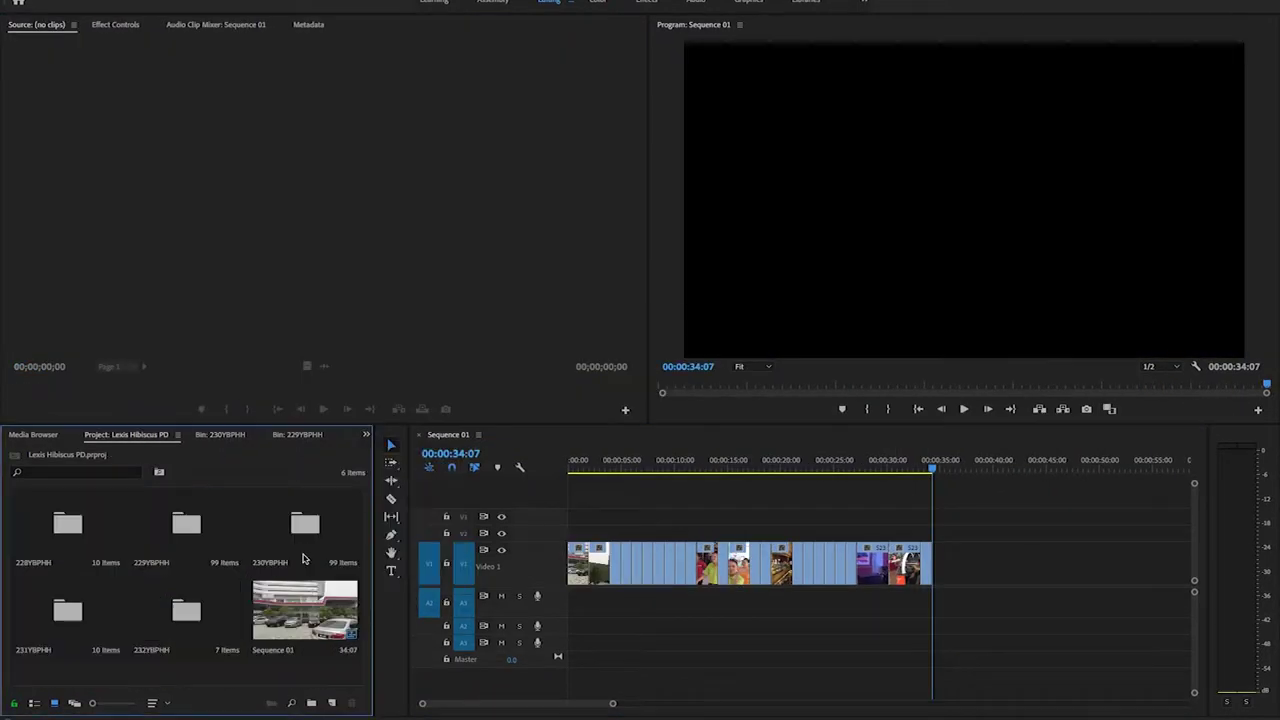
- From the 229YBPHH bin, add the S2290001 clip to the end of Video 1
double_click(211, 545)
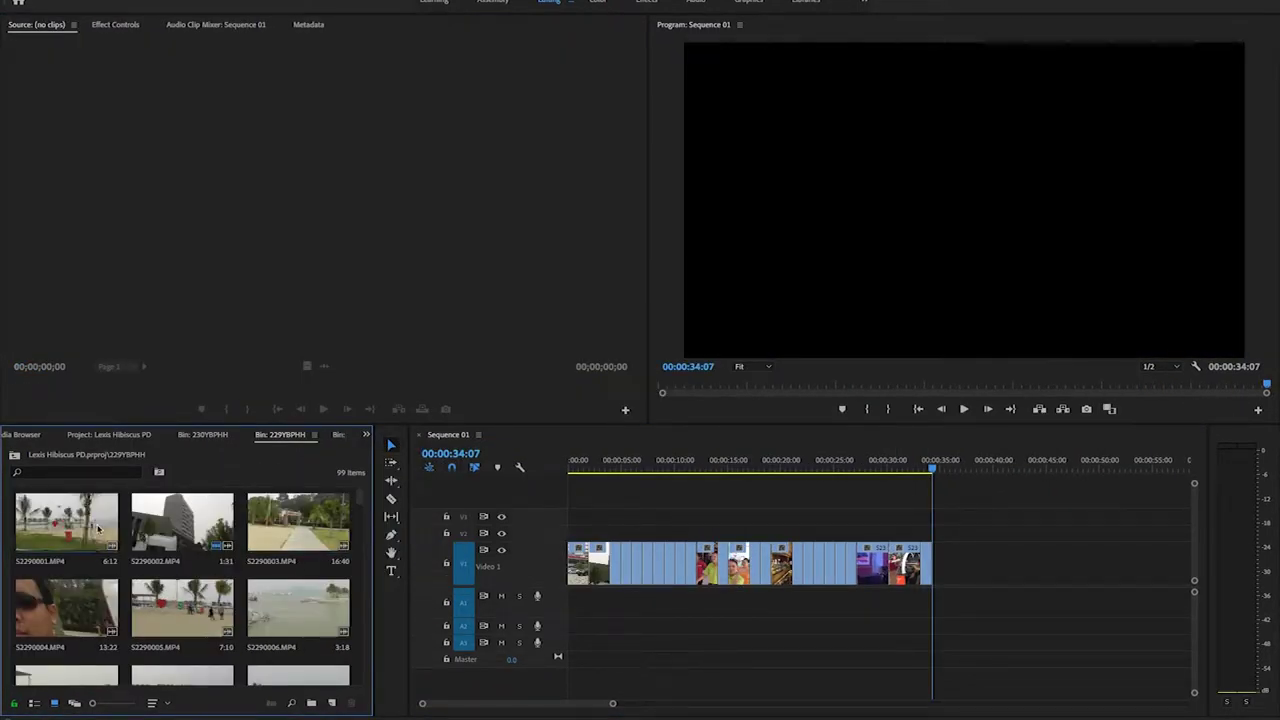
double_click(98, 528)
left_click(180, 386)
mouse_move(182, 386)
left_mouse_down()
mouse_move(125, 391)
mouse_move(220, 393)
left_mouse_up()
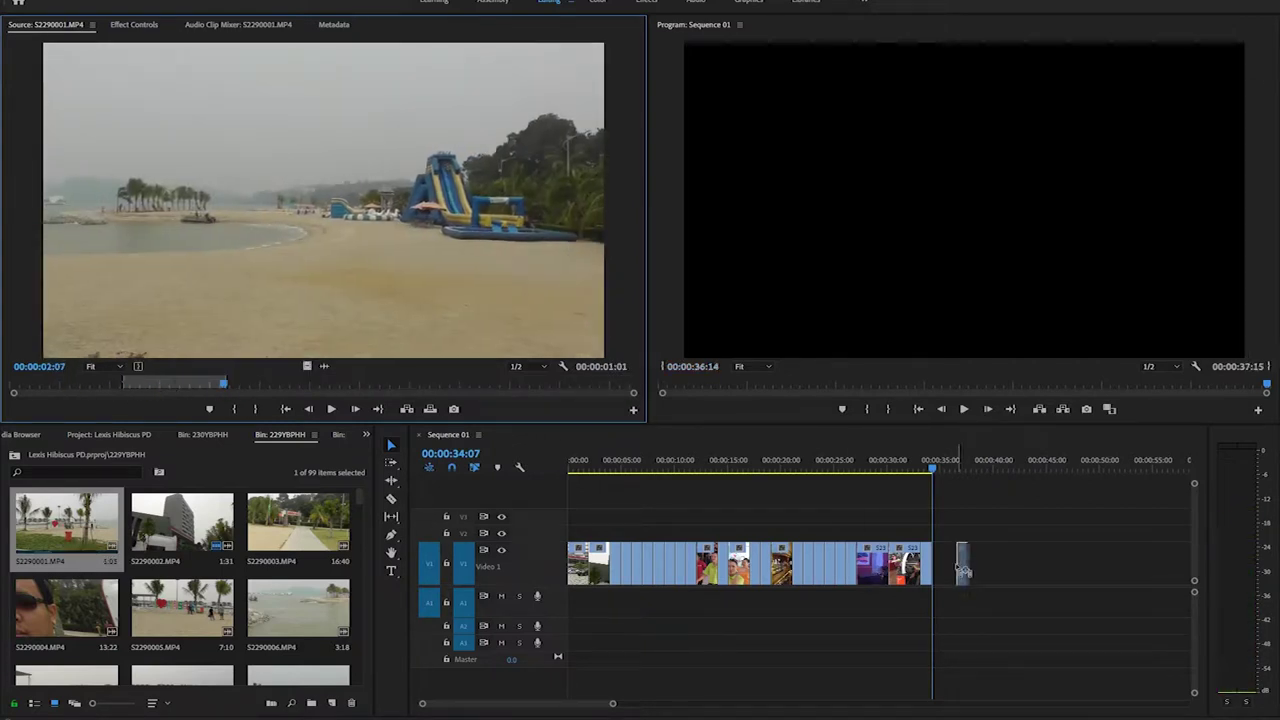
left_click_drag(963, 570, 963, 570)
- Append an S2290003 range ending at 09:22 to the sequence end
double_click(298, 520)
left_click(367, 386)
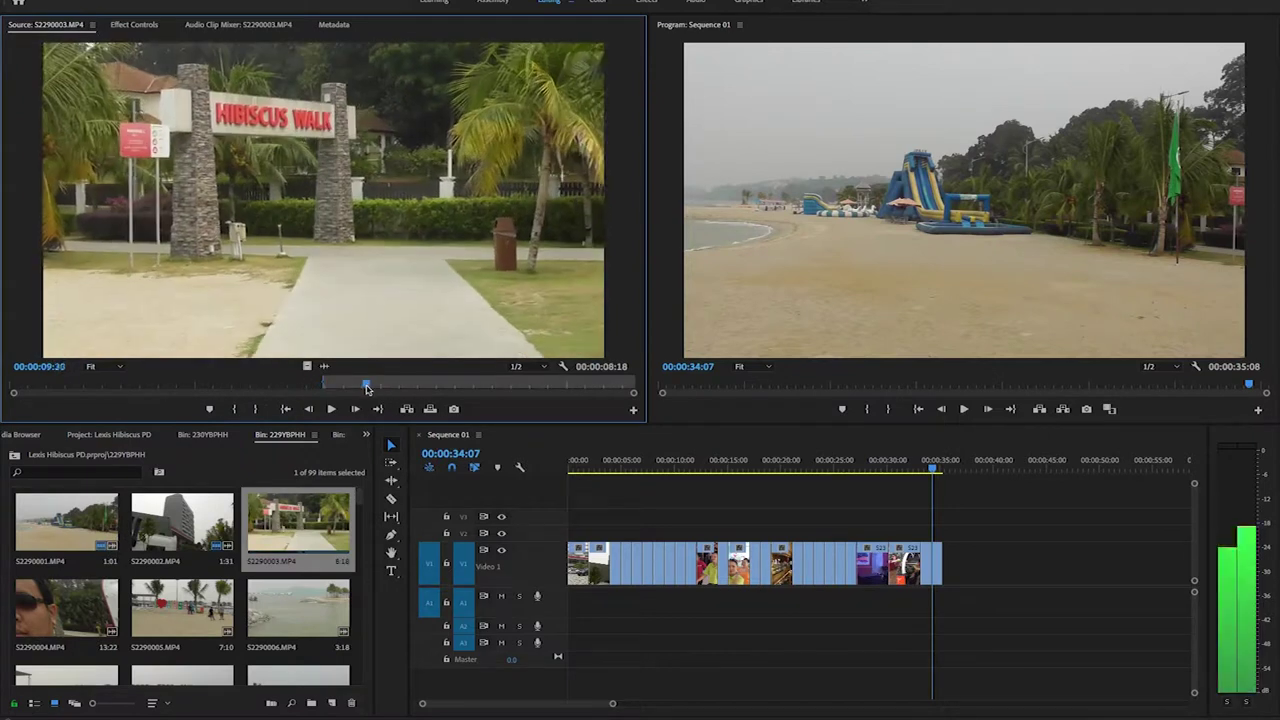
left_click_drag(367, 386, 360, 386)
key("o")
key("period")
- Append a range of S2290005 to the end of Sequence 01
double_click(182, 605)
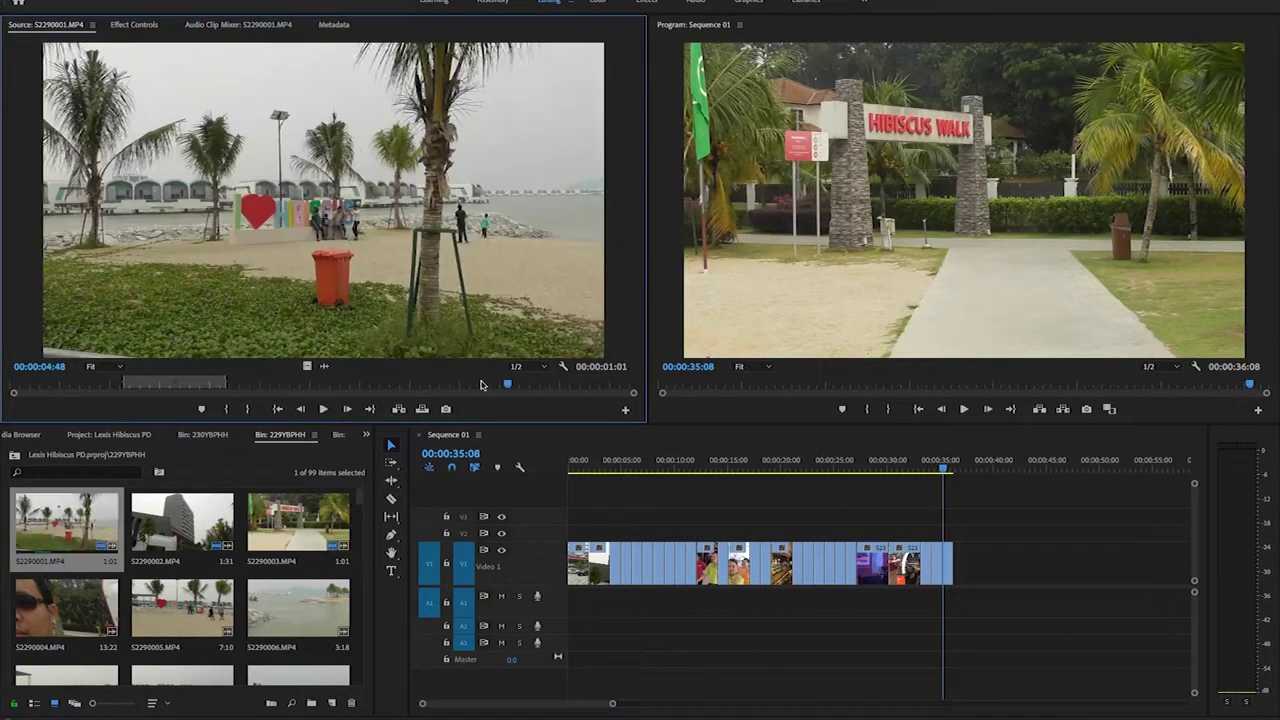
scroll(330, 572, "down", 5)
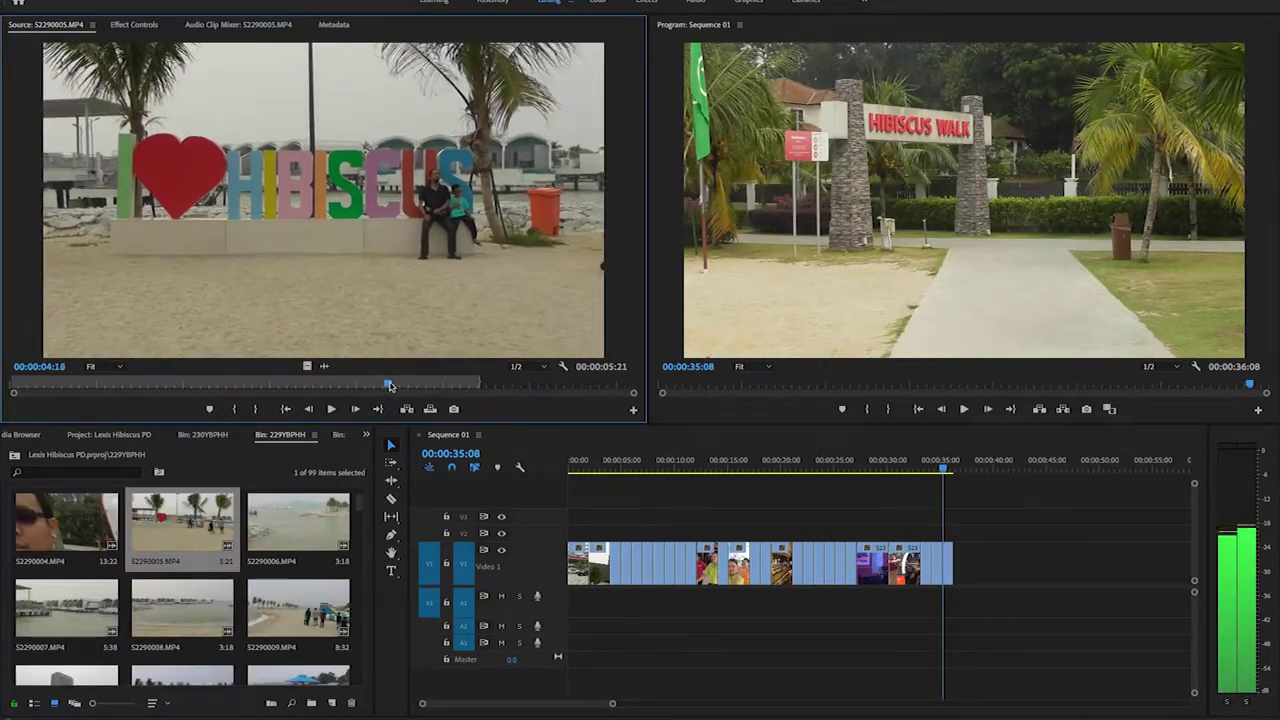
key("period")
scroll(180, 560, "up", 2)
- Mark an S2290010 range ending at 04:22 and overwrite it onto the sequence end
double_click(66, 605)
left_click(89, 388)
key("i")
left_click_drag(89, 388, 535, 386)
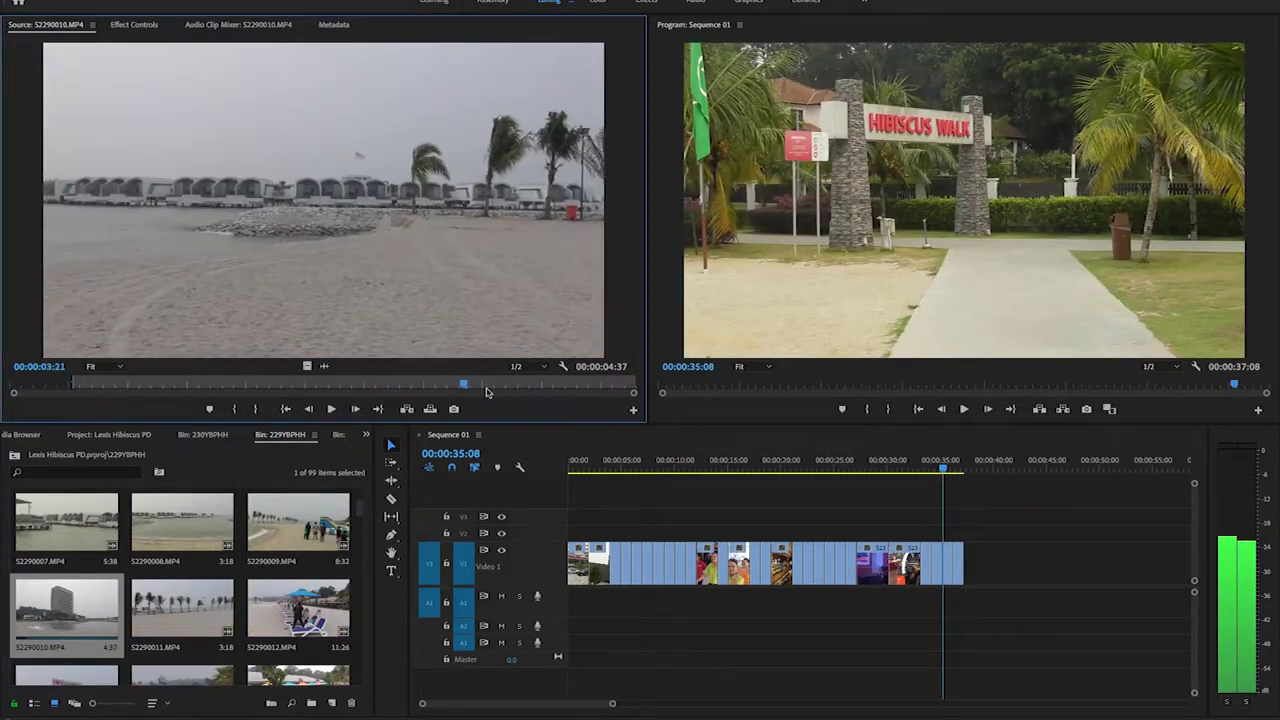
key("o")
key("period")
- Trim the last clip's tail and set its duration to 1:00
left_click_drag(1014, 551, 1011, 551)
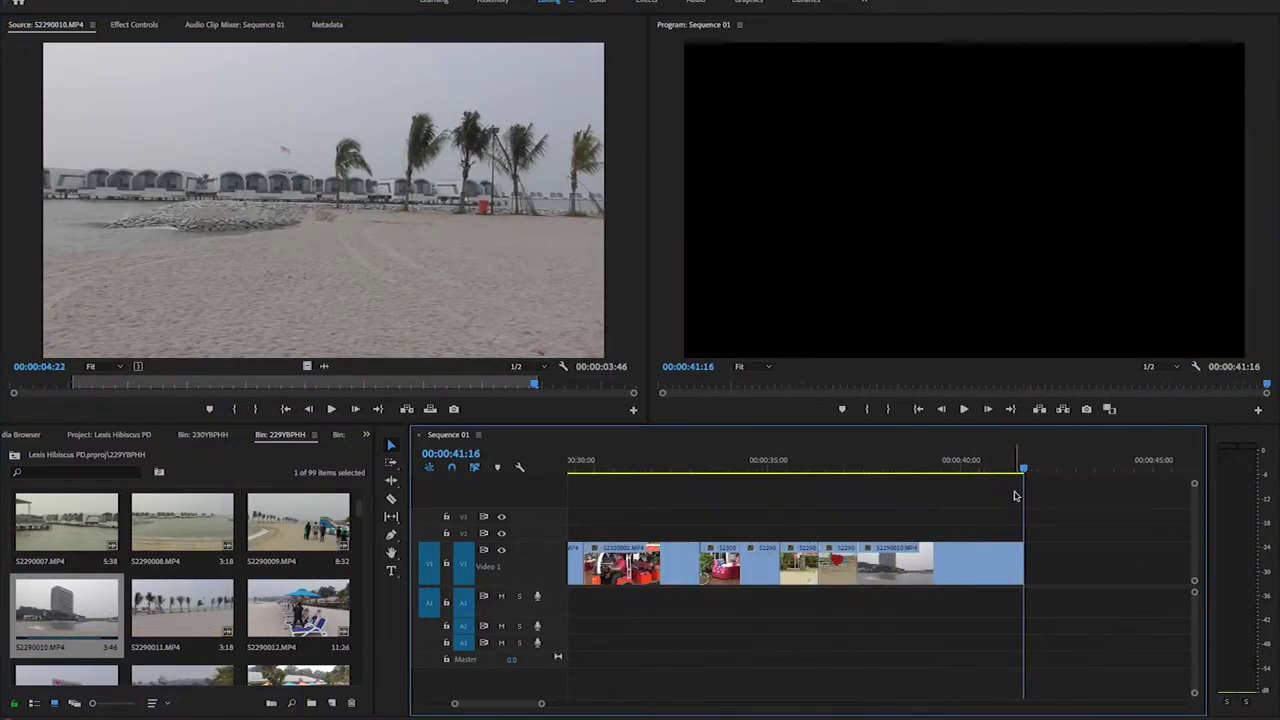
left_click(986, 462)
key("c")
right_click(916, 558)
left_click(940, 490)
type("100")
key("Return")
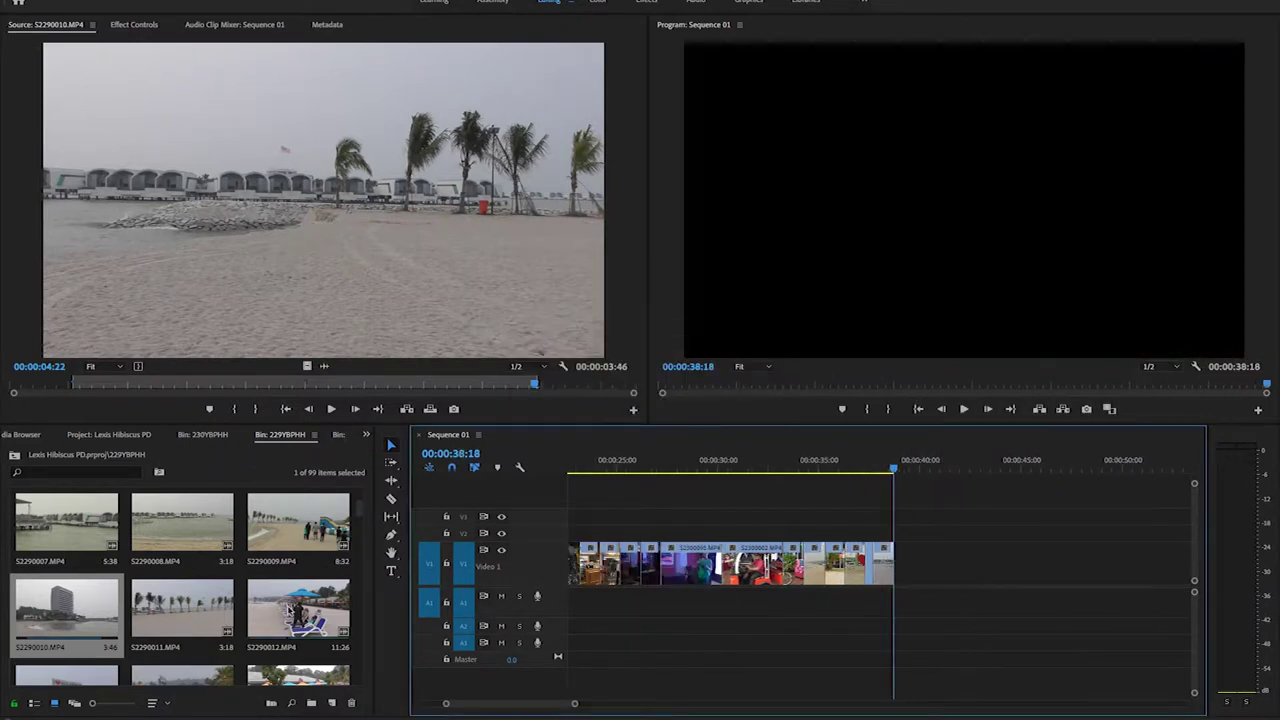
- Add the S2290012 clip to the end of the sequence
double_click(290, 610)
mouse_move(320, 220)
left_mouse_down()
mouse_move(875, 530)
mouse_move(885, 560)
left_mouse_up()
scroll(180, 600, "down", 2)
- Load S2290013, cue a frame, and clear its source In and Out marks
double_click(66, 520)
left_click(330, 385)
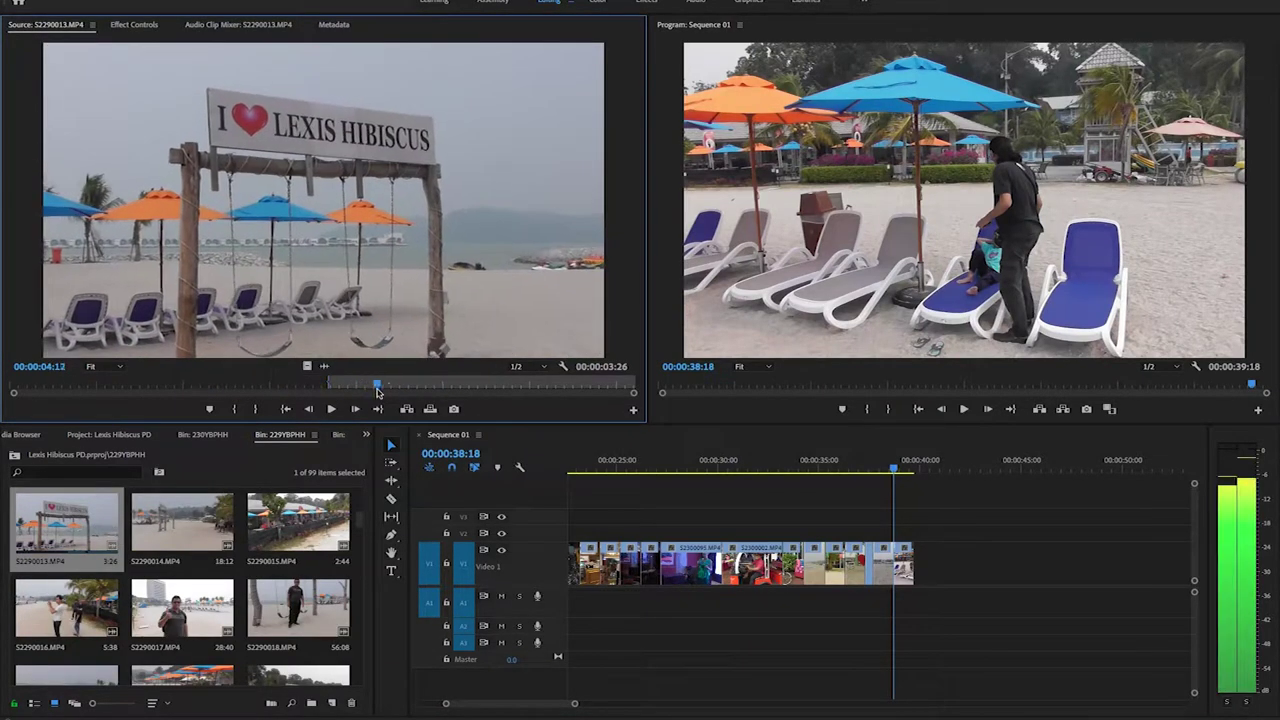
right_click(284, 375)
left_click(340, 498)
scroll(340, 560, "down", 10)
scroll(340, 592, "down", 5)
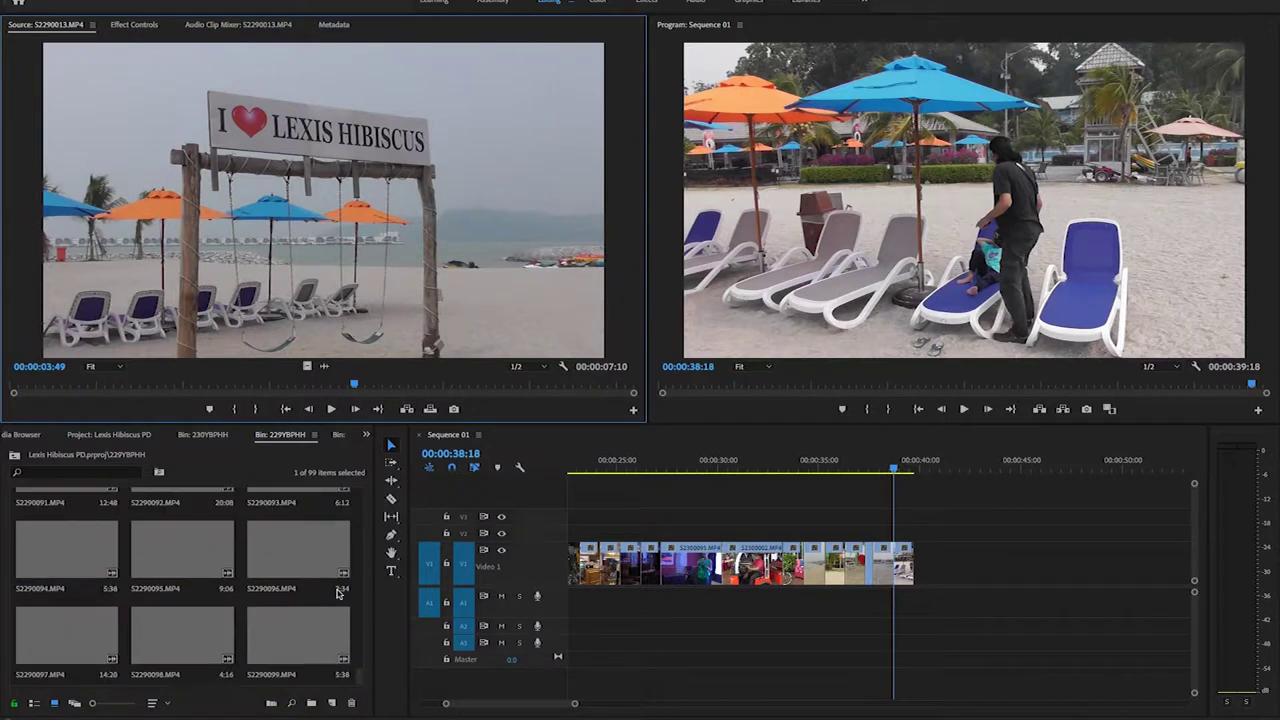
scroll(325, 590, "up", 5)
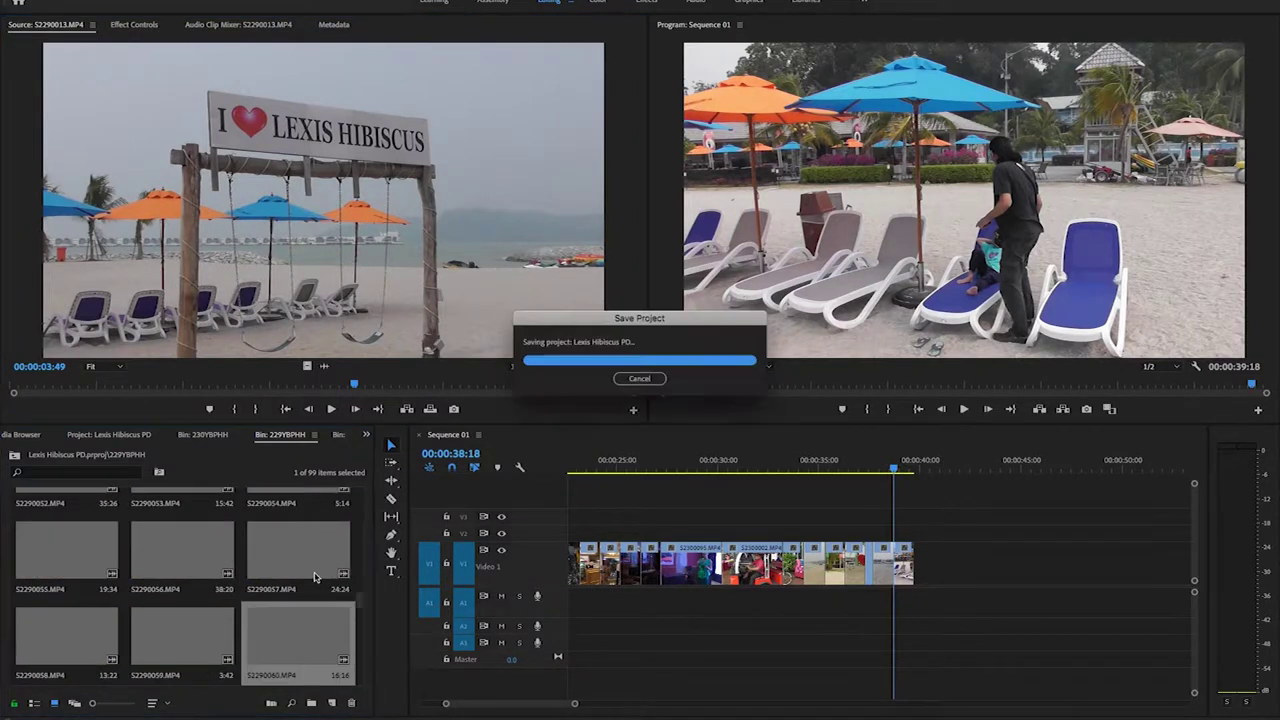
- Append an S2290072 range ending at 2:33 to the sequence end
double_click(298, 550)
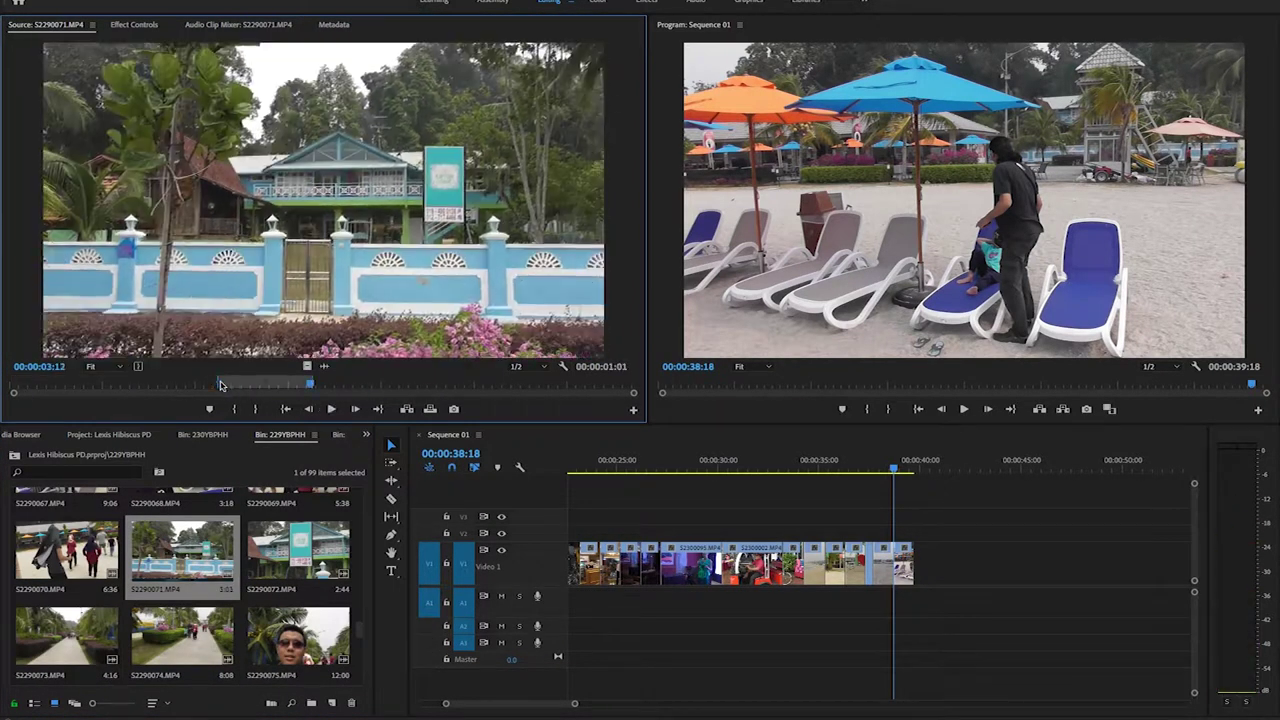
key("i")
left_click(585, 383)
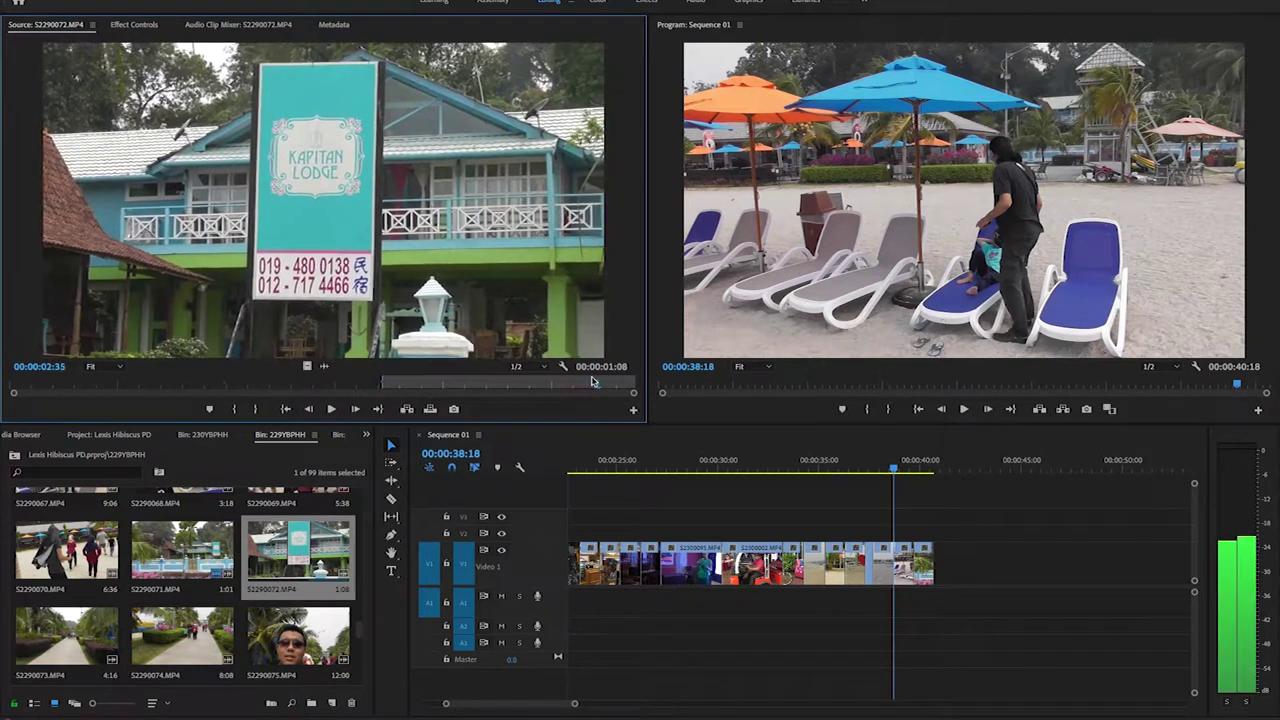
key(".")
- Overwrite S2290073 and S2290075 ranges (one second and 1:12) onto the sequence end
left_click(107, 385)
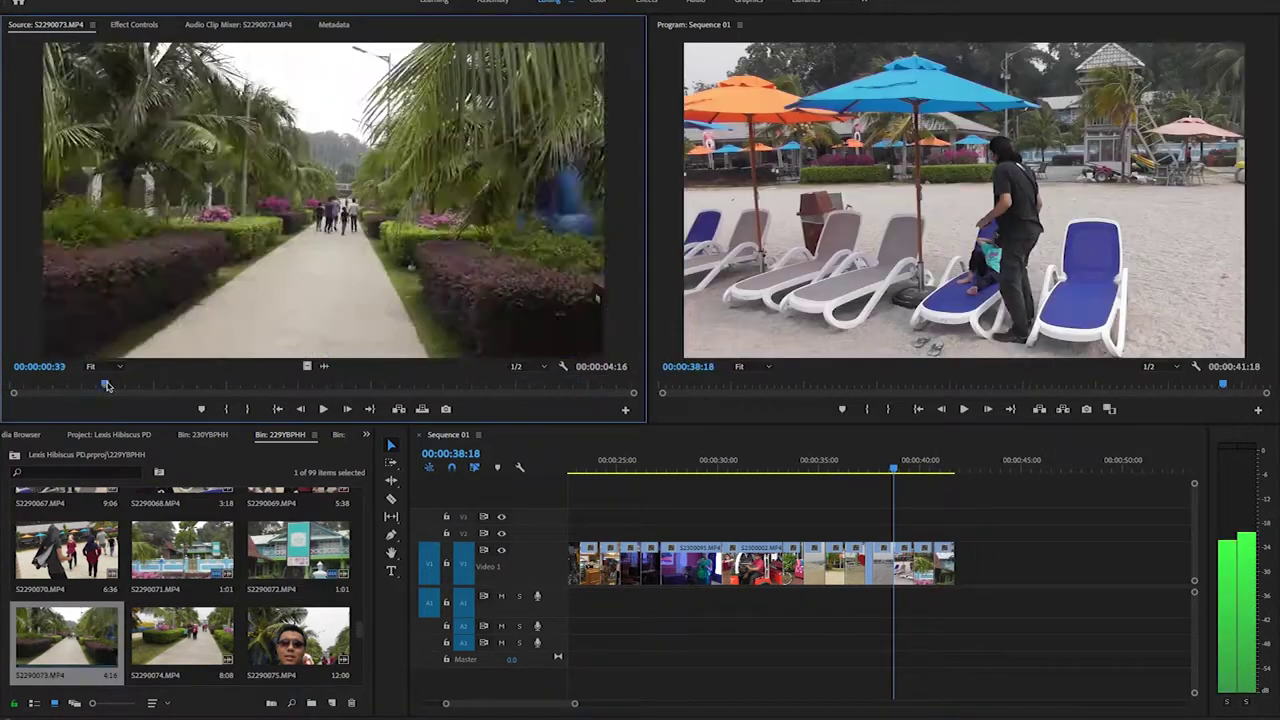
key(".")
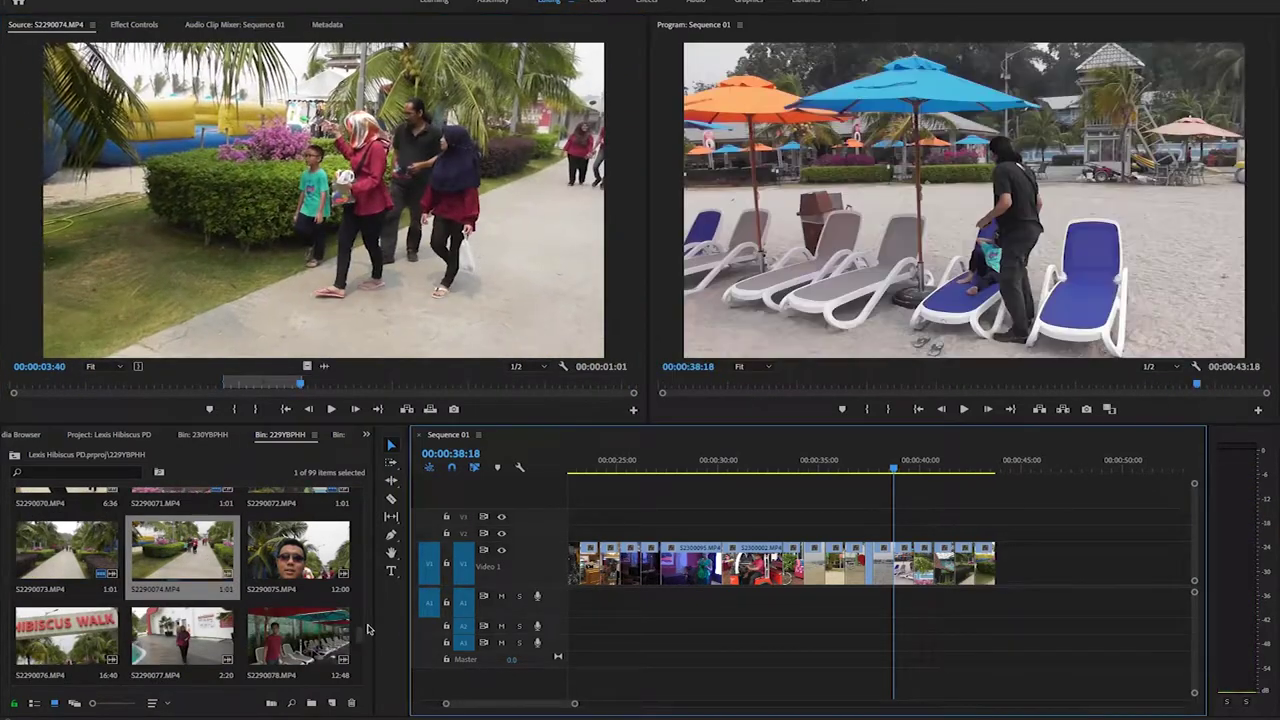
double_click(298, 550)
left_click(229, 385)
key(".")
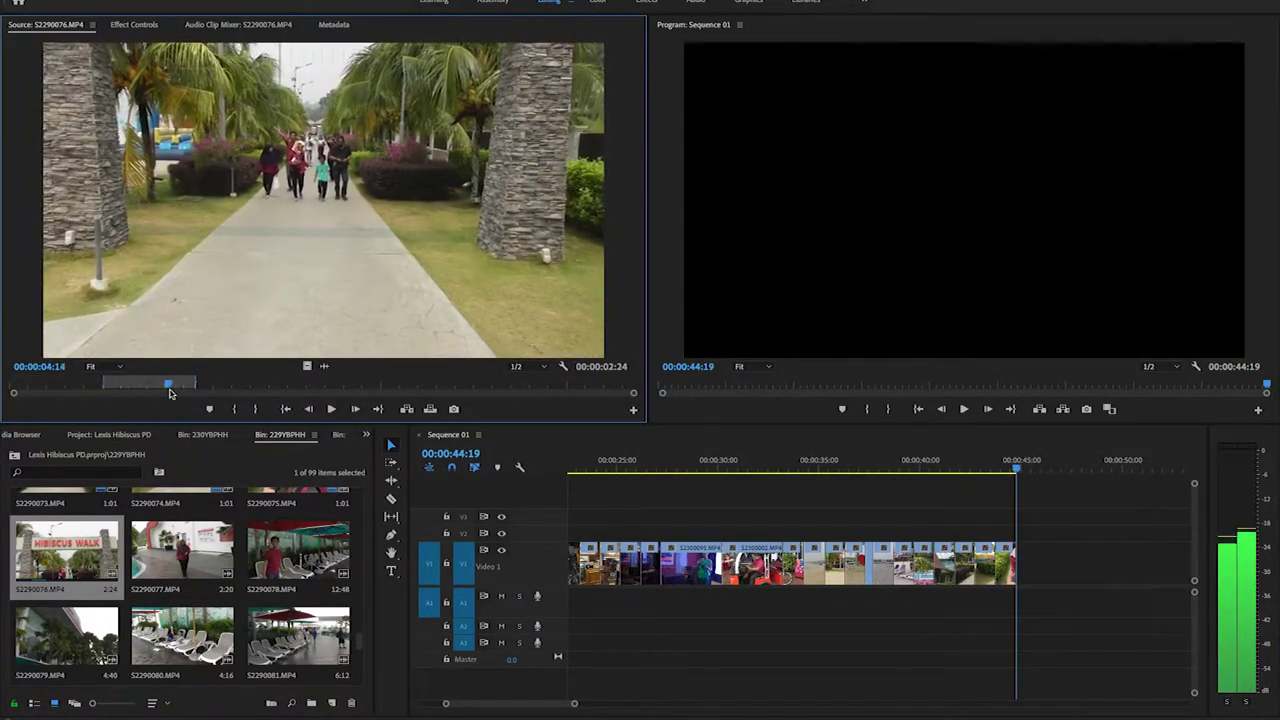
key(".")
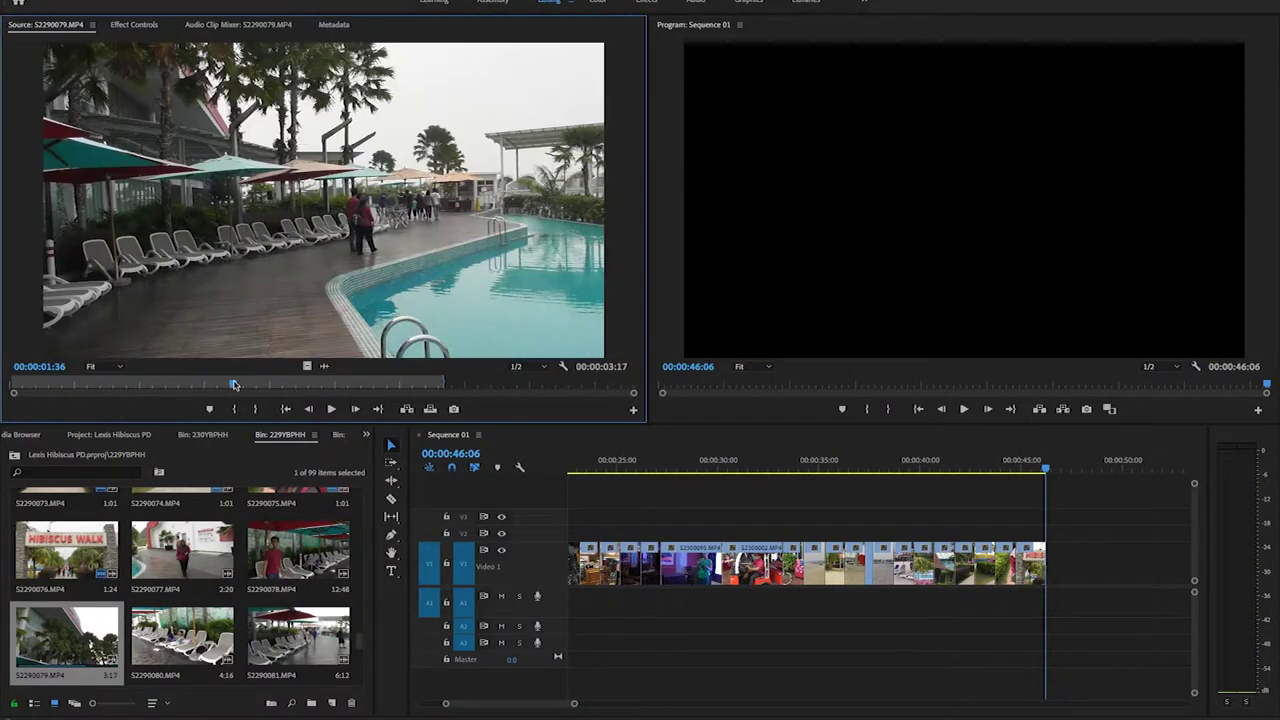
key(".")
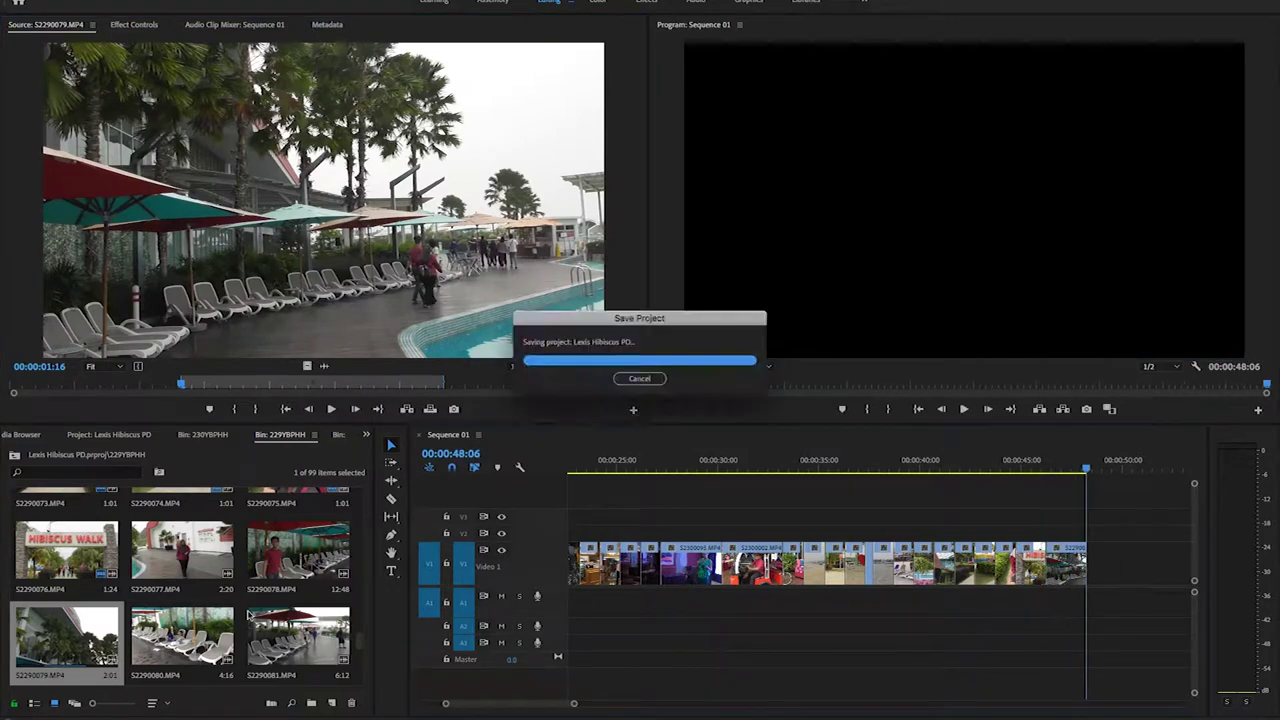
- Add a one-second poolside lounger shot starting at 1:33 to the sequence end
left_click(371, 386)
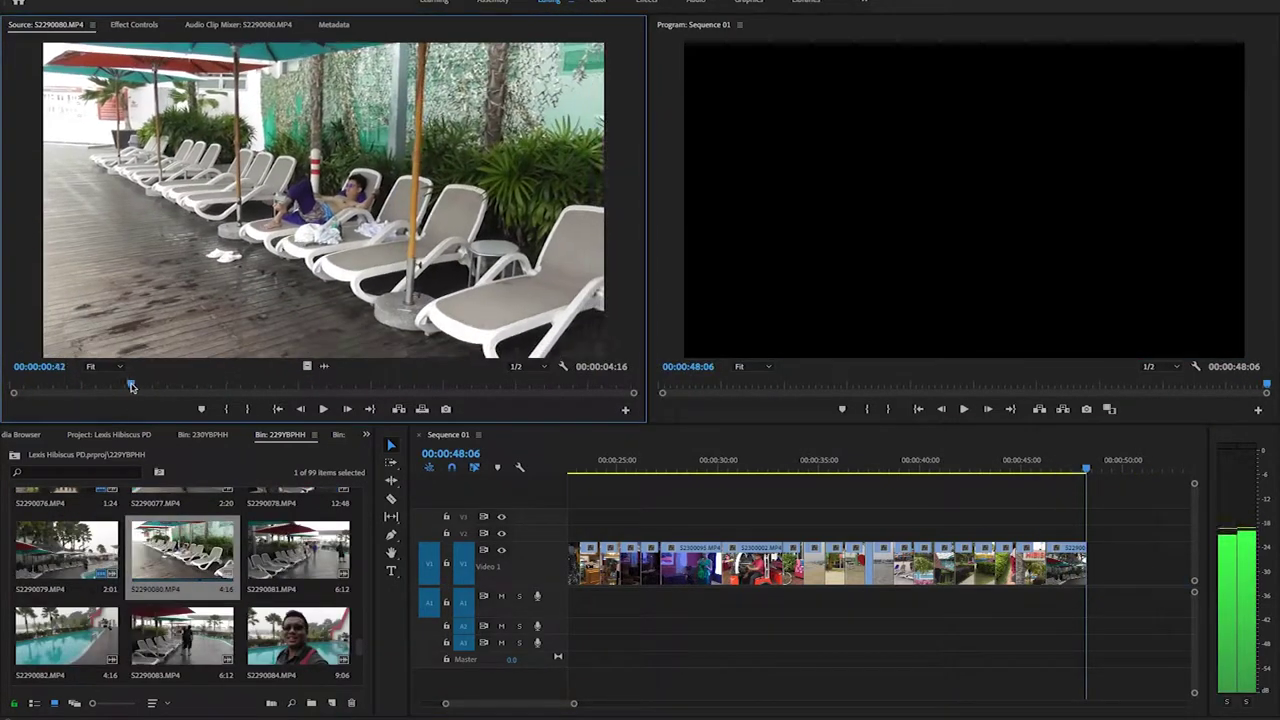
key("o")
left_click_drag(332, 388, 250, 388)
key("i")
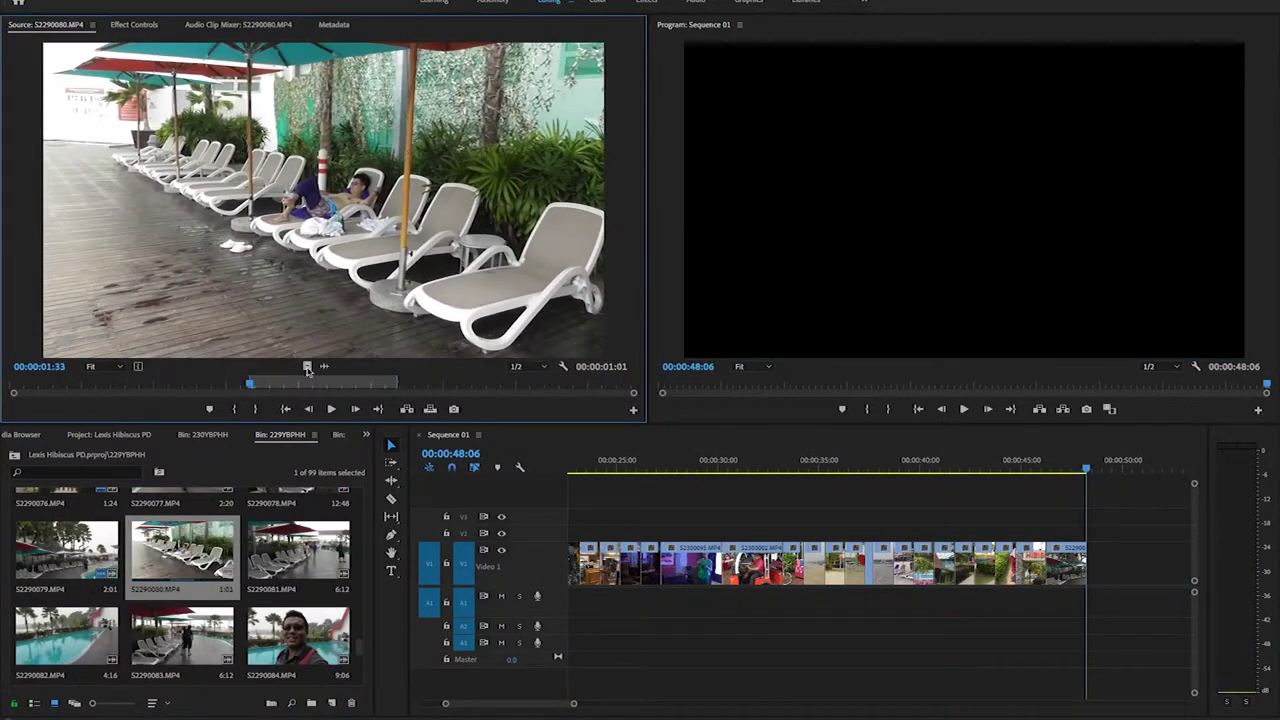
key(".")
- Preview pool clips S2290082, S2290086 and S2290087 and mark a pool range in S2290087
scroll(93, 625, "down", 1)
double_click(66, 550)
double_click(182, 635)
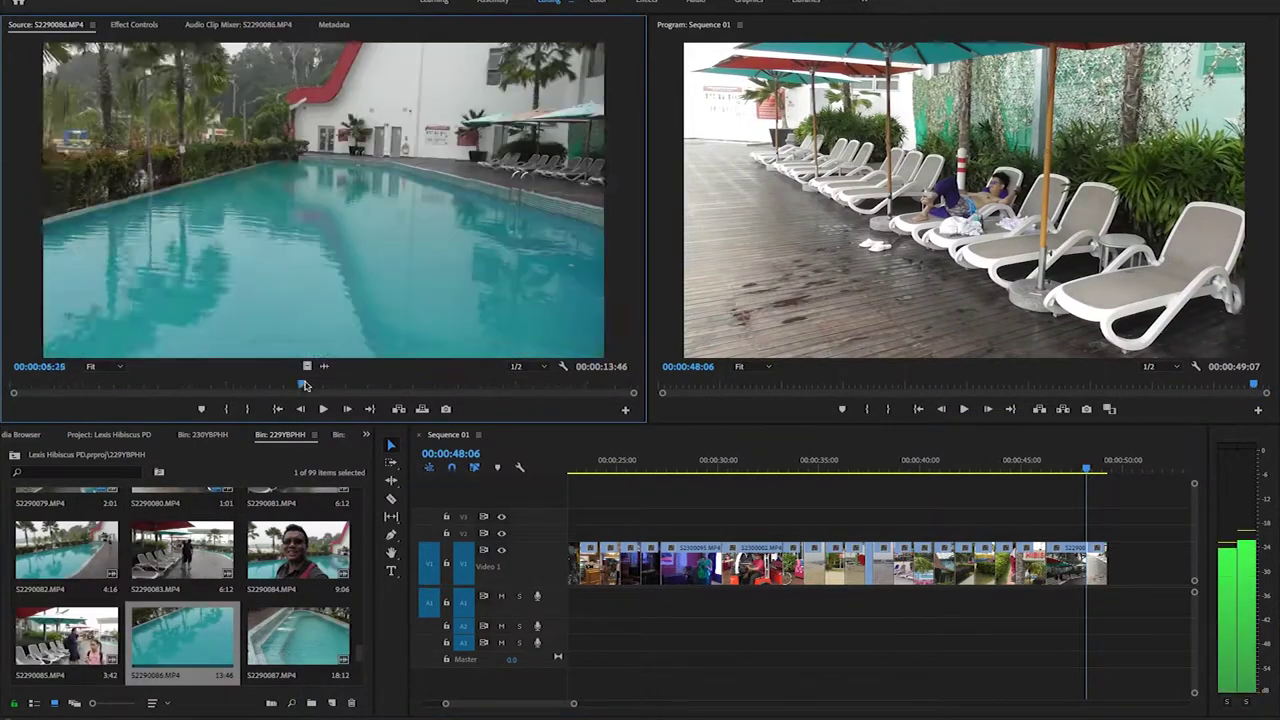
double_click(298, 635)
left_click_drag(363, 388, 550, 384)
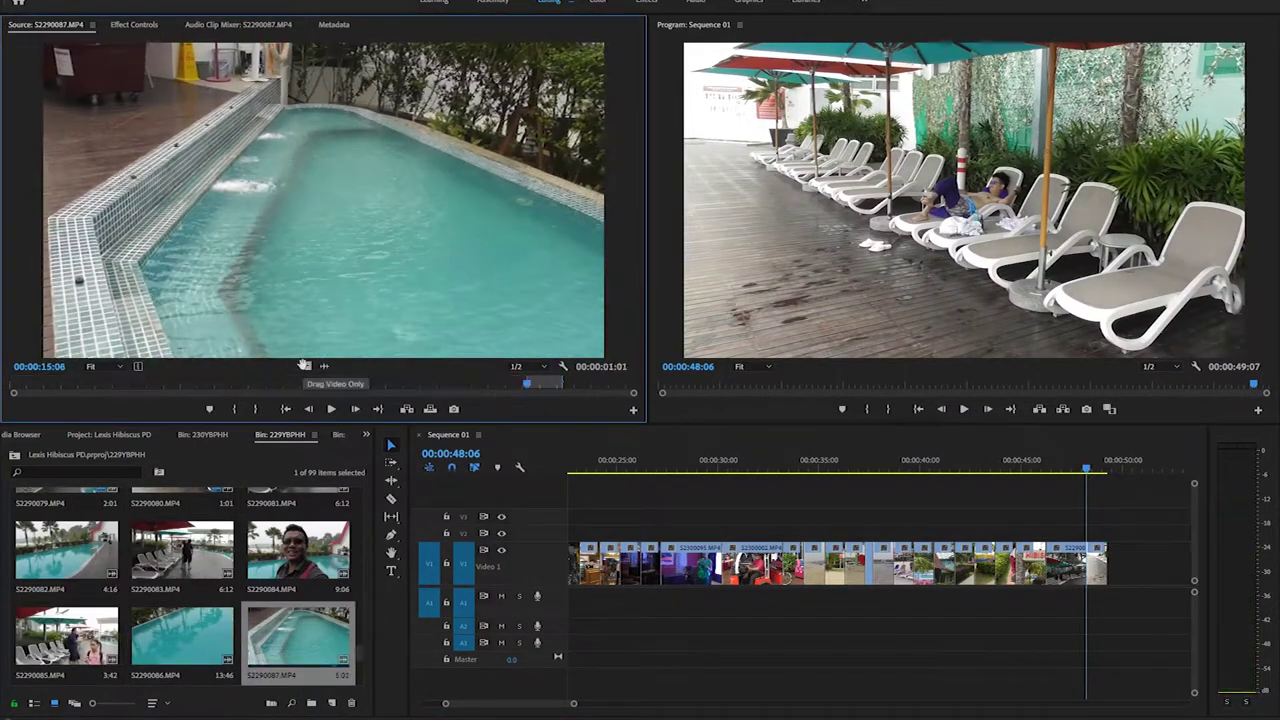
left_click_drag(307, 366, 1022, 543)
key("ctrl+s")
double_click(193, 634)
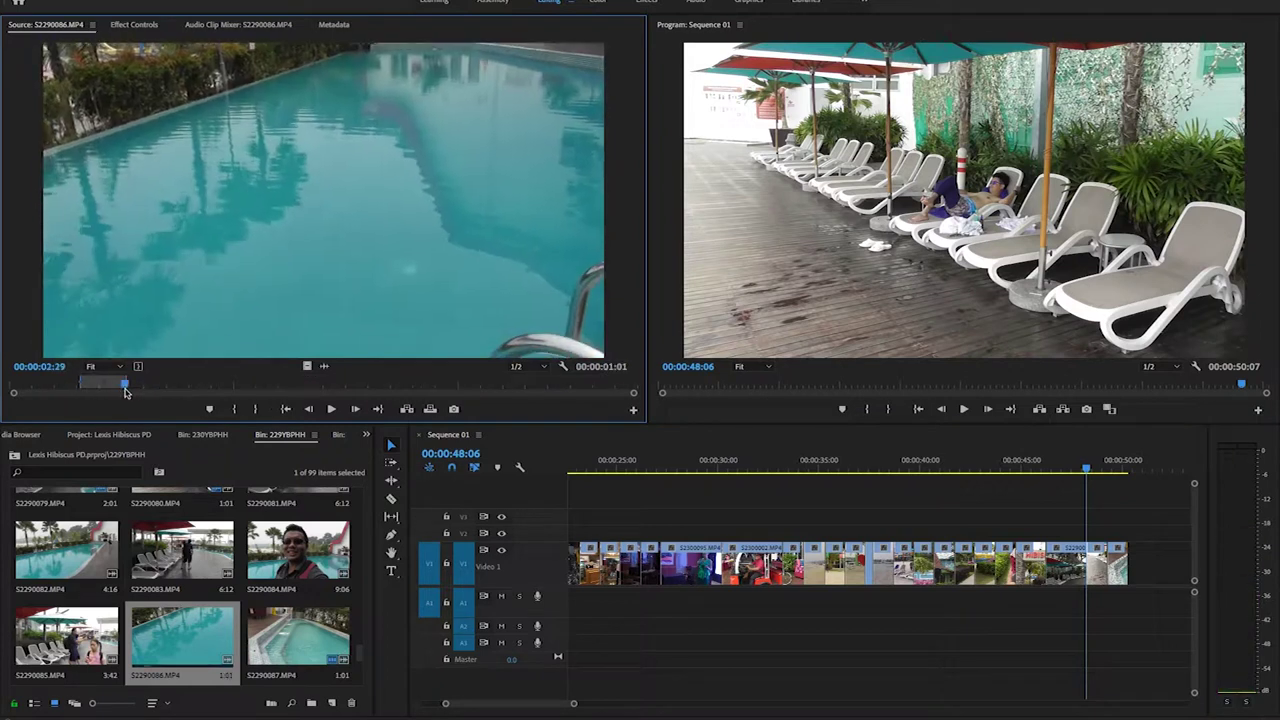
scroll(336, 617, "down", 1)
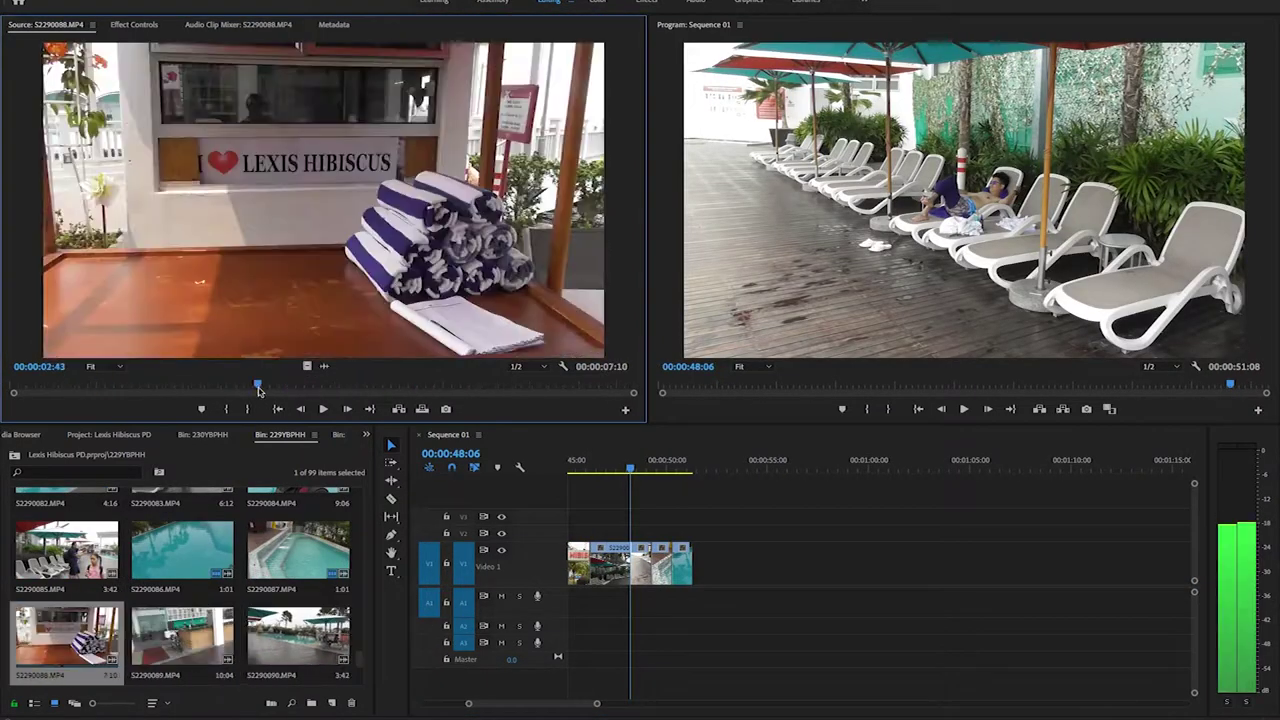
- Load the S2290091 shoreline clip, mark its end, and play it back to review
scroll(200, 600, "down", 1)
double_click(66, 578)
left_click(298, 385)
key("o")
left_click(34, 378)
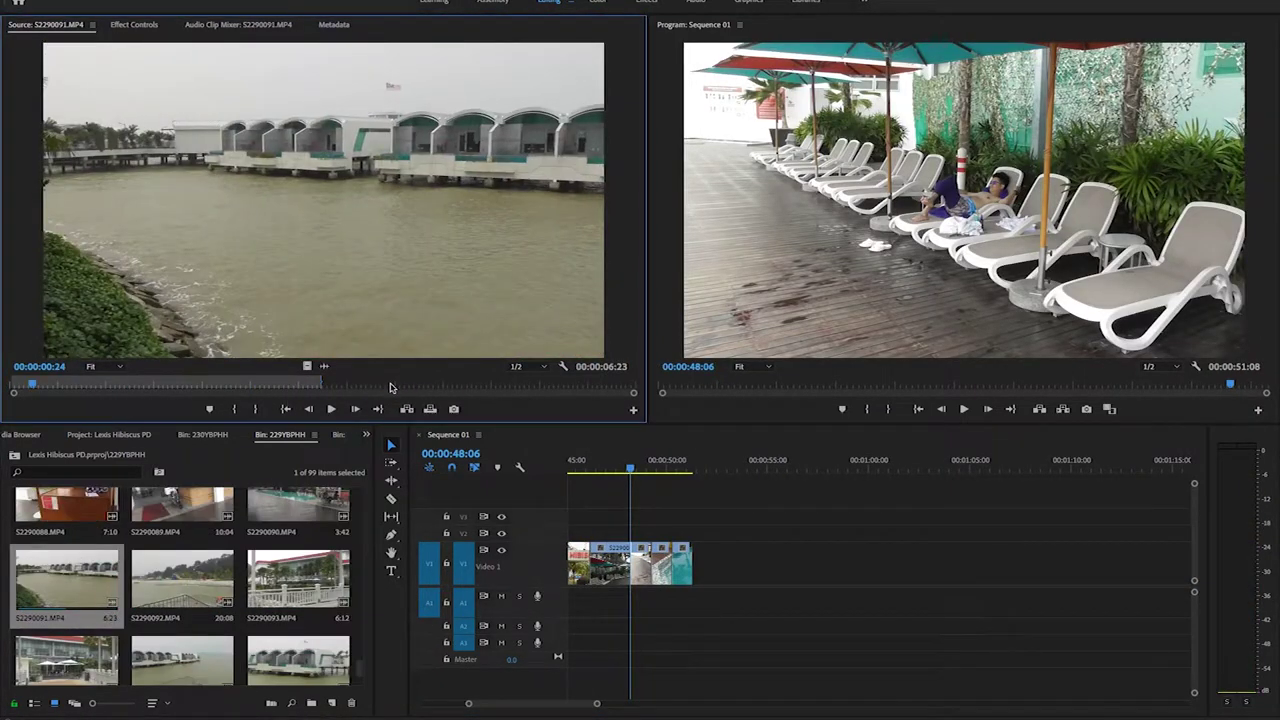
key("space")
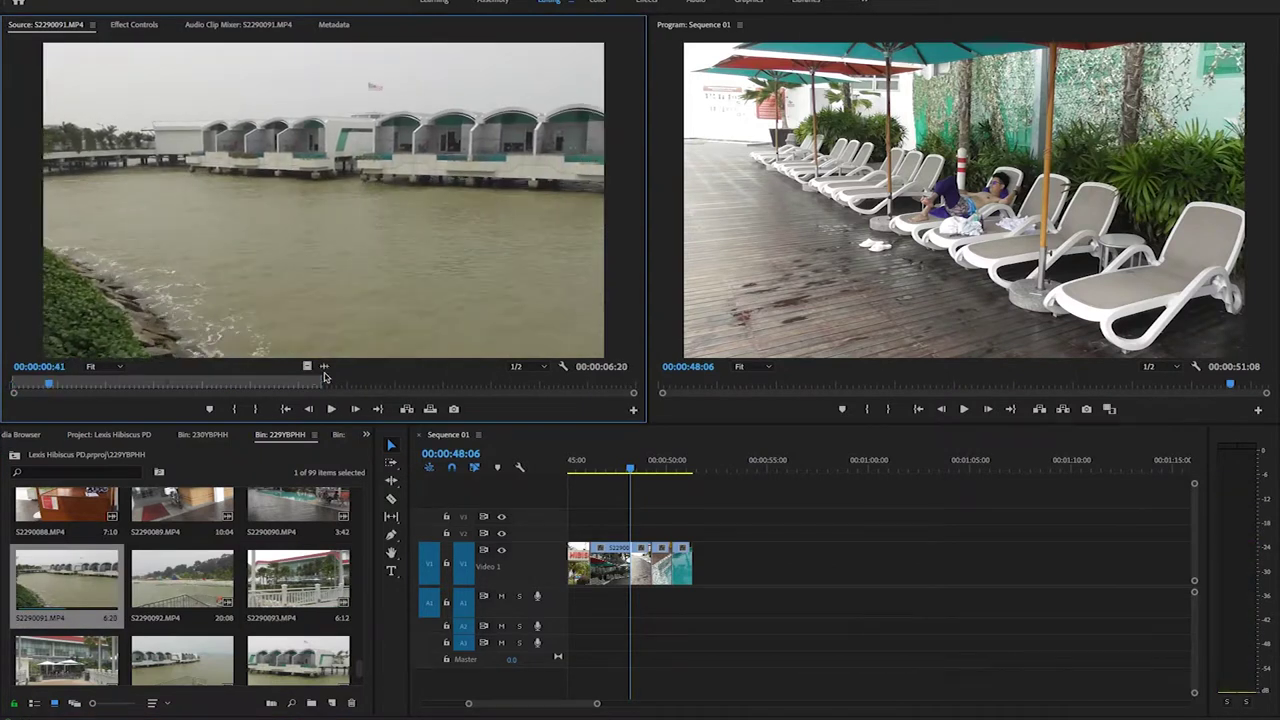
- Add the shoreline shot to V1, shorten it via Speed/Duration, and close the gap
left_click_drag(323, 376, 826, 478)
left_click(801, 470)
right_click(745, 565)
left_click(786, 457)
key("Return")
left_click_drag(812, 565, 716, 565)
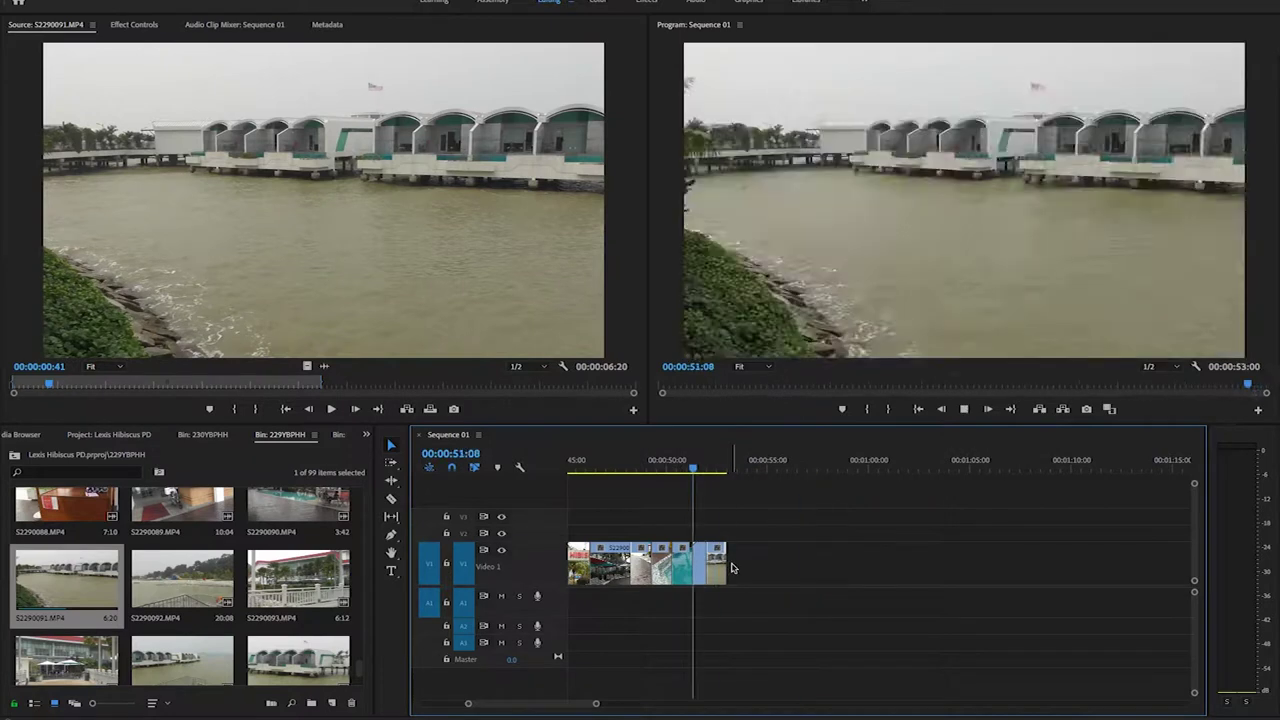
- Try adding the S2290096 chalet close-up, then undo it and the previous move
scroll(298, 578, "down", 1)
double_click(298, 578)
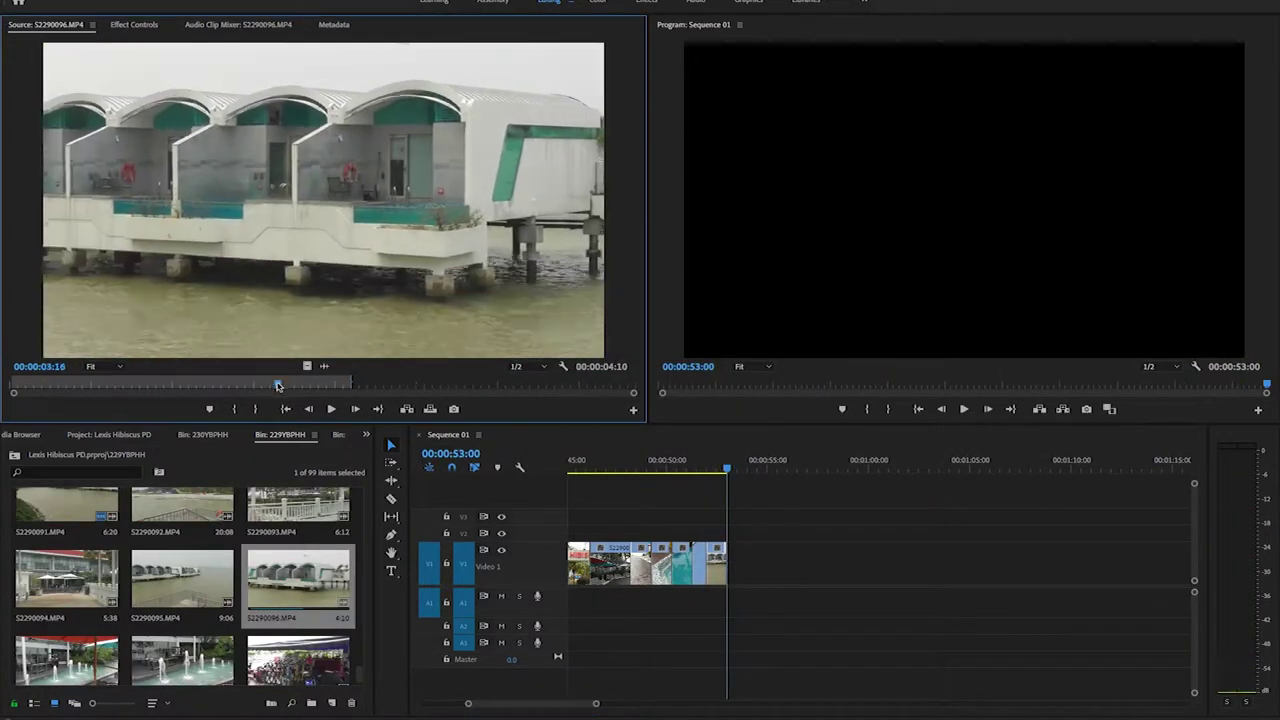
left_click_drag(325, 387, 795, 547)
key("ctrl+z")
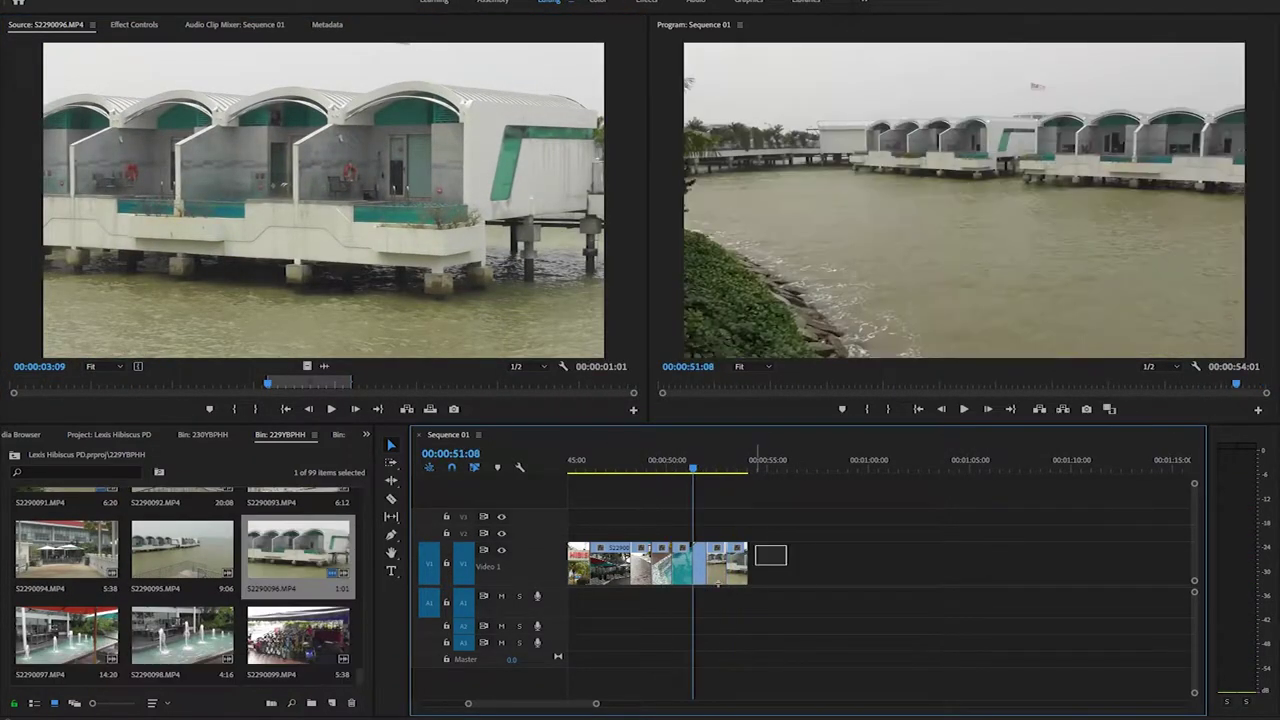
key("ctrl+z")
- Place the S2290097 fountain shot, preview bicycle and terrace clips, and shorten the last clip
scroll(241, 600, "down", 1)
double_click(66, 635)
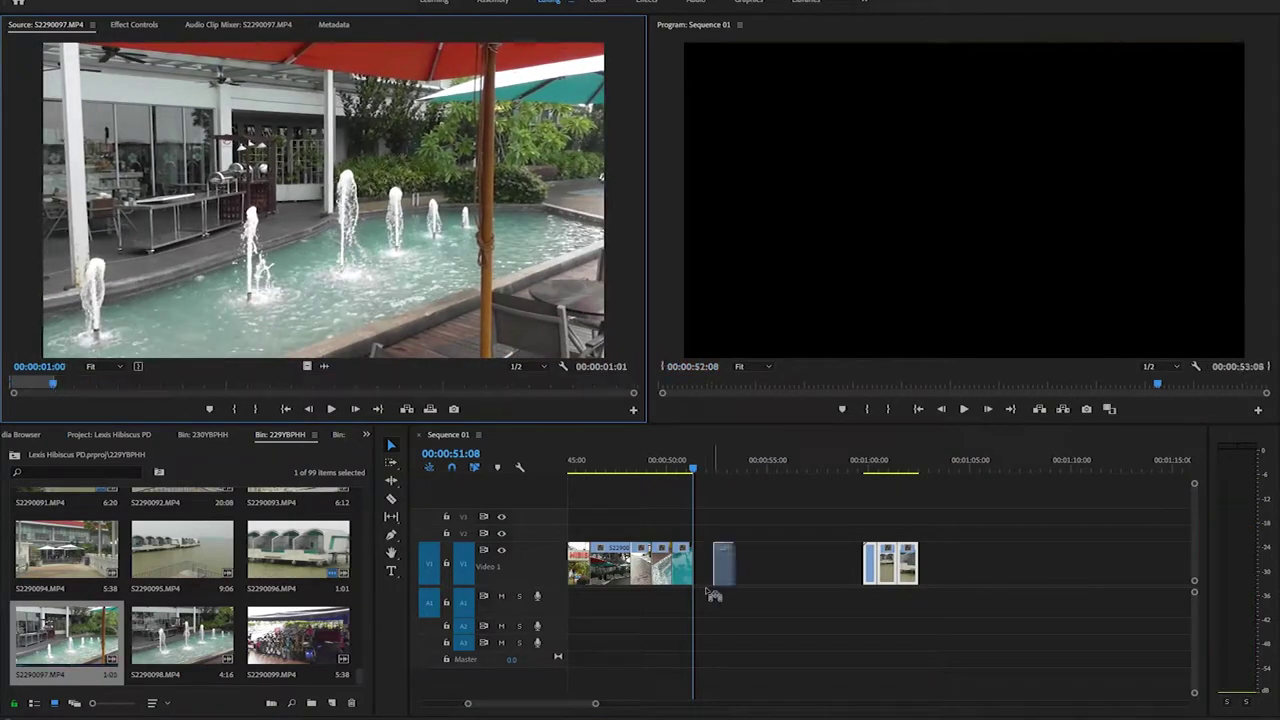
left_click_drag(713, 594, 713, 565)
double_click(298, 635)
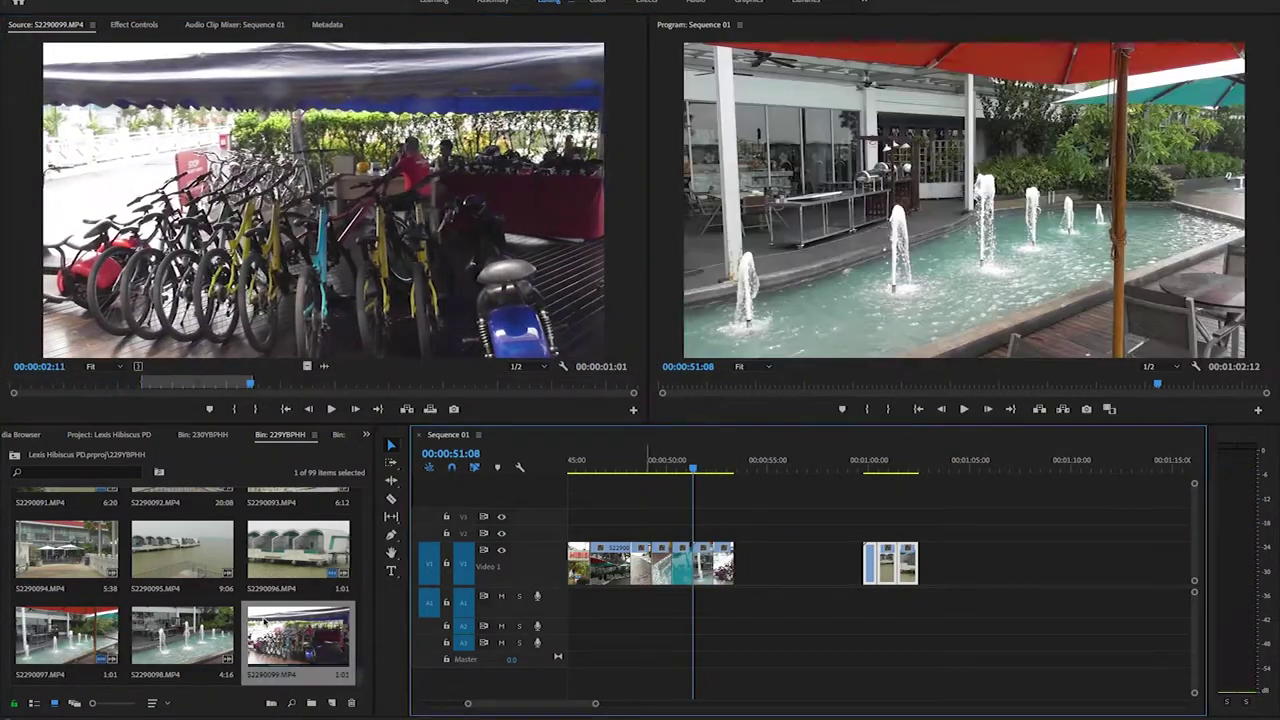
double_click(66, 548)
left_click_drag(788, 565, 757, 565)
key("Down")
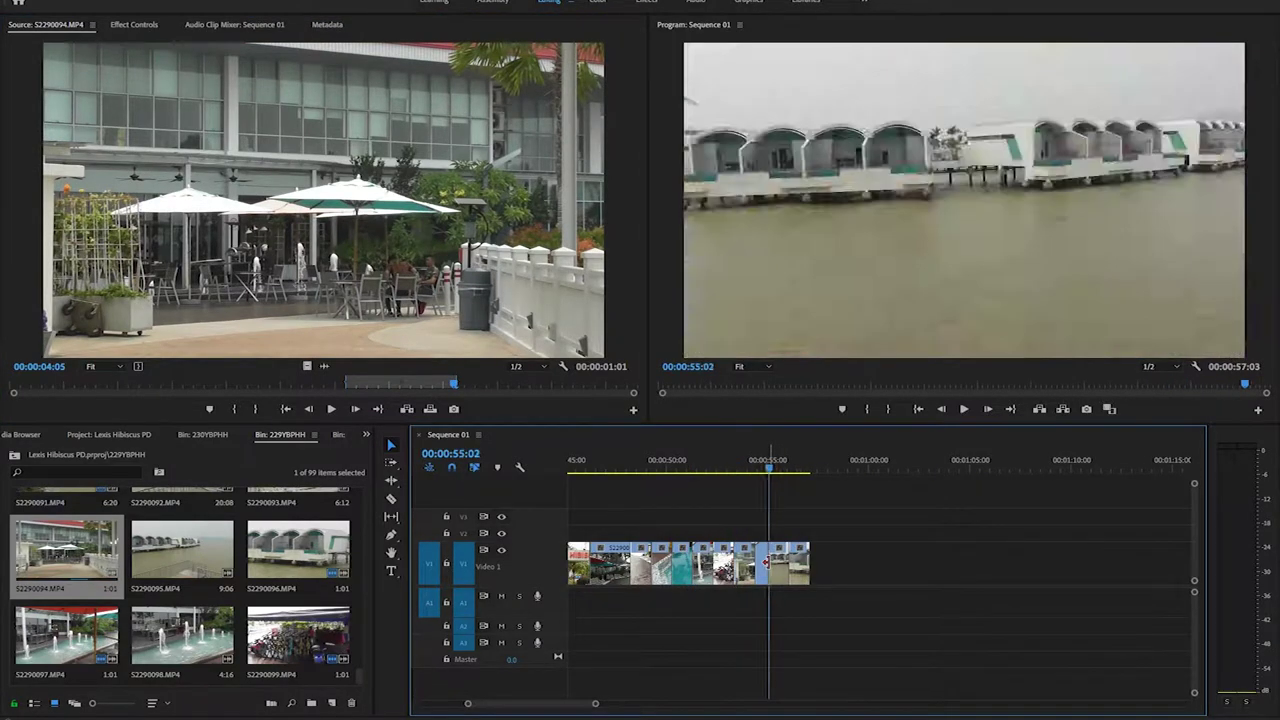
key("Down")
- From the 230YBPHH bin, append a one-second S2300029 drone shot starting at 2:29
left_click(203, 434)
double_click(298, 530)
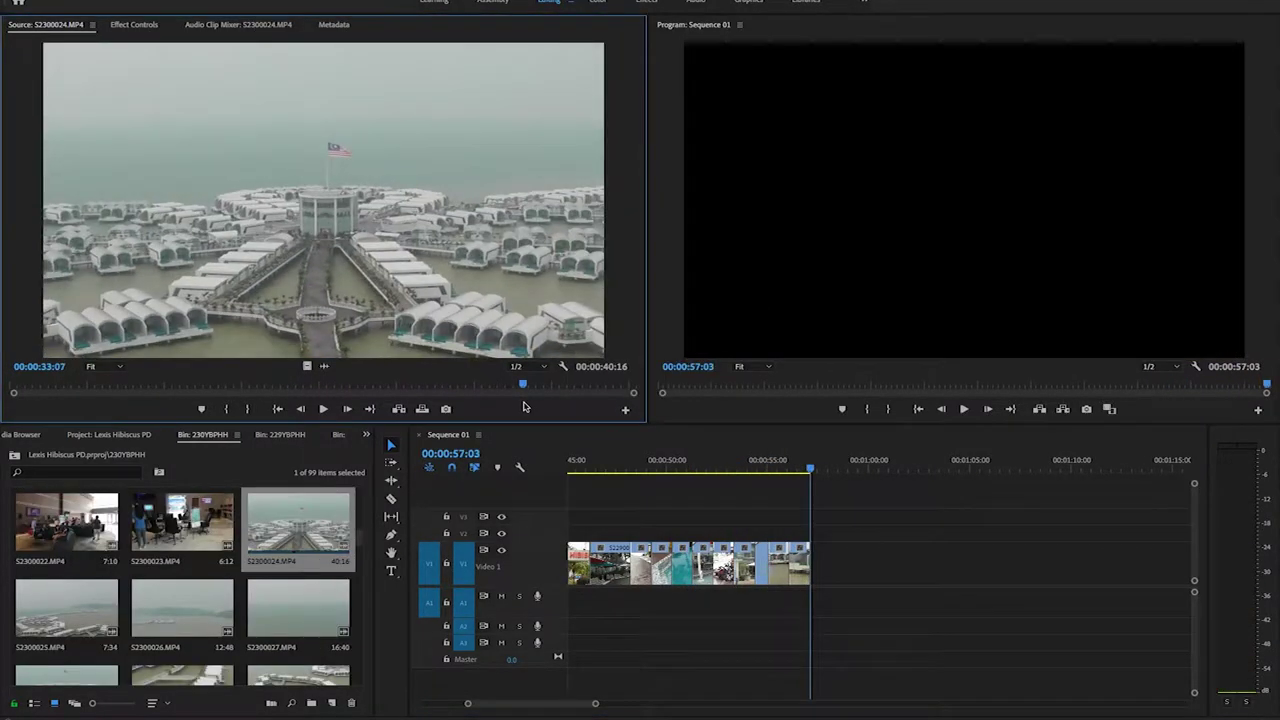
scroll(182, 600, "down", 2)
double_click(182, 520)
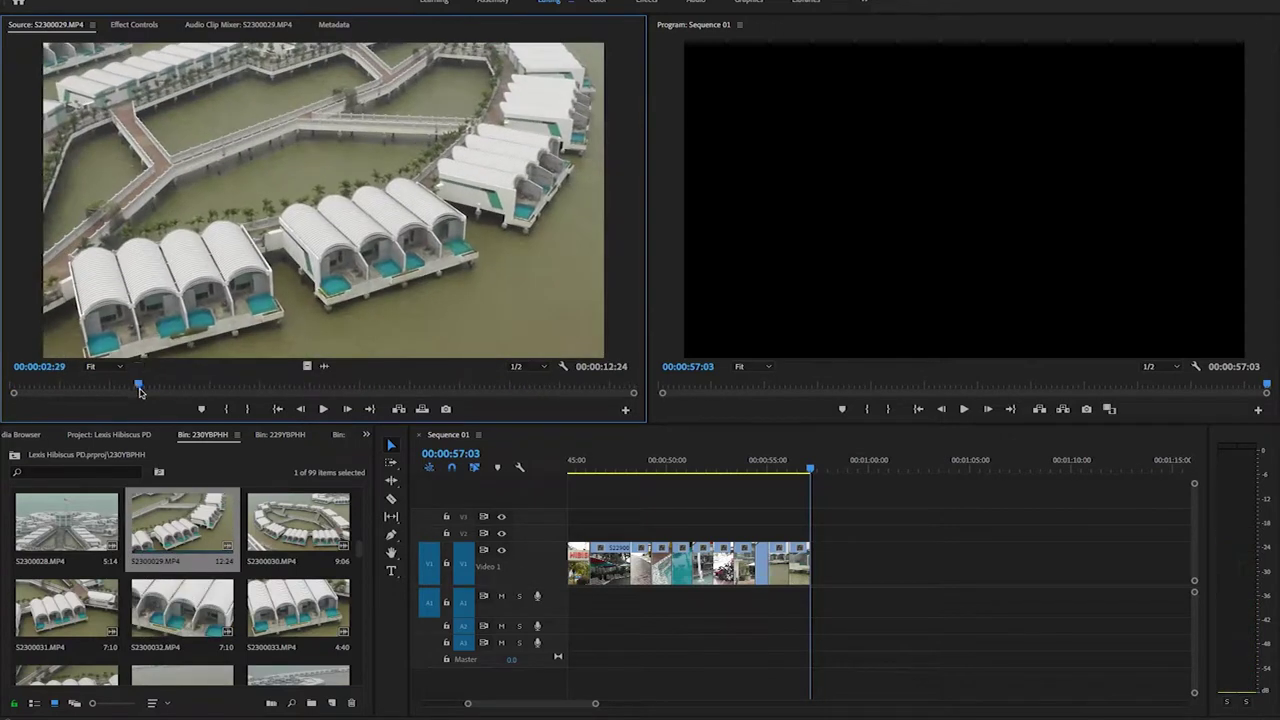
key("i")
key("o")
key(".")
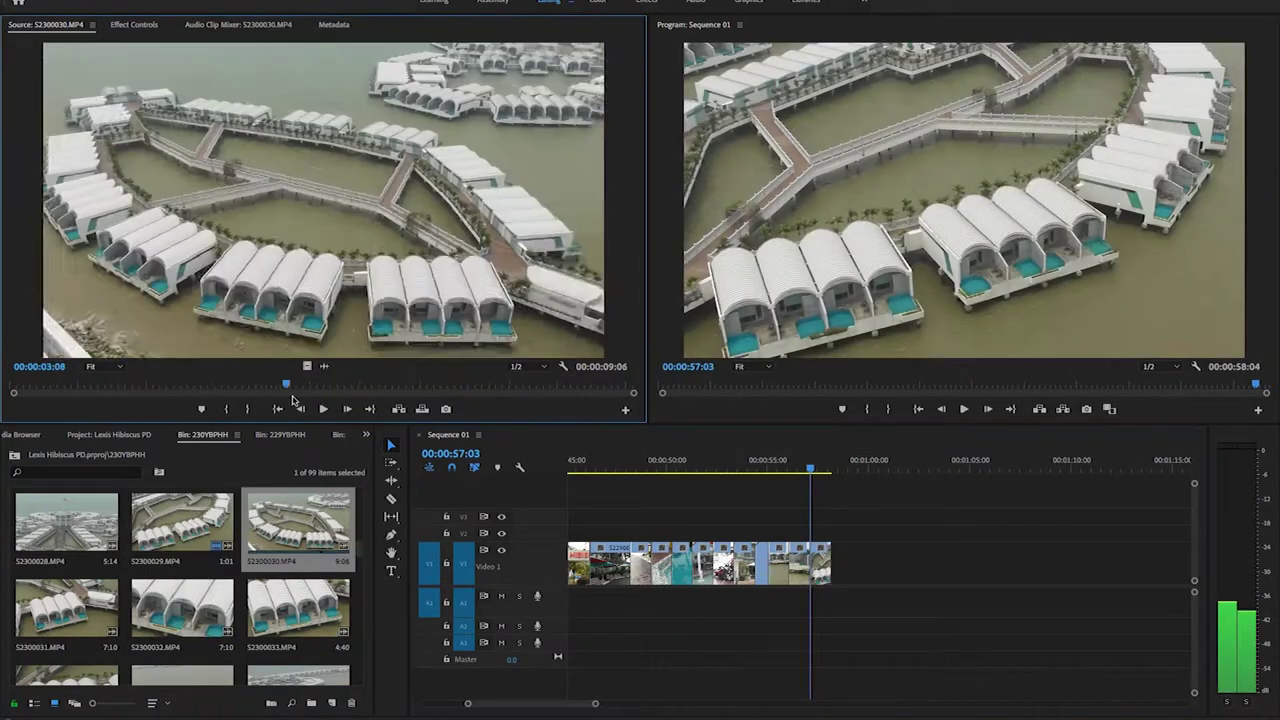
- Append one-second S2300030 and S2300032 drone shots to the sequence end
key("o")
key(".")
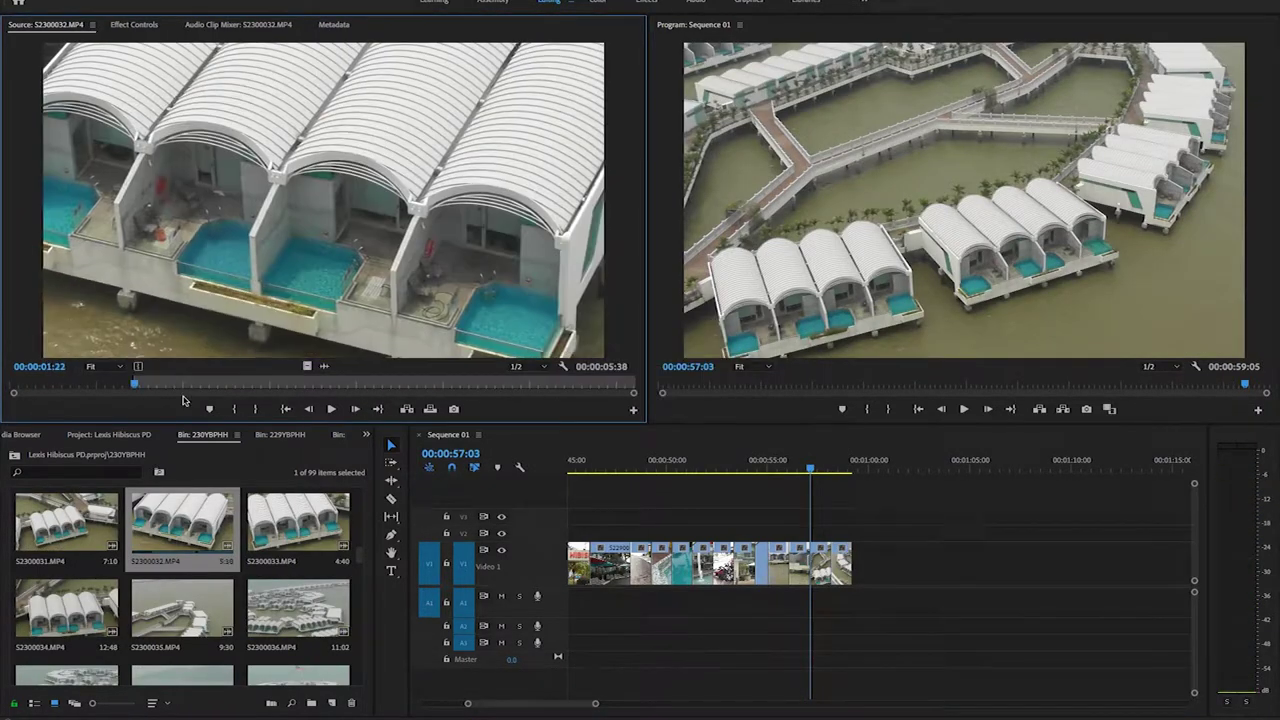
key("o")
key(".")
- Add one-second S2300036 and S2300037 drone shots to the end of the sequence
double_click(66, 608)
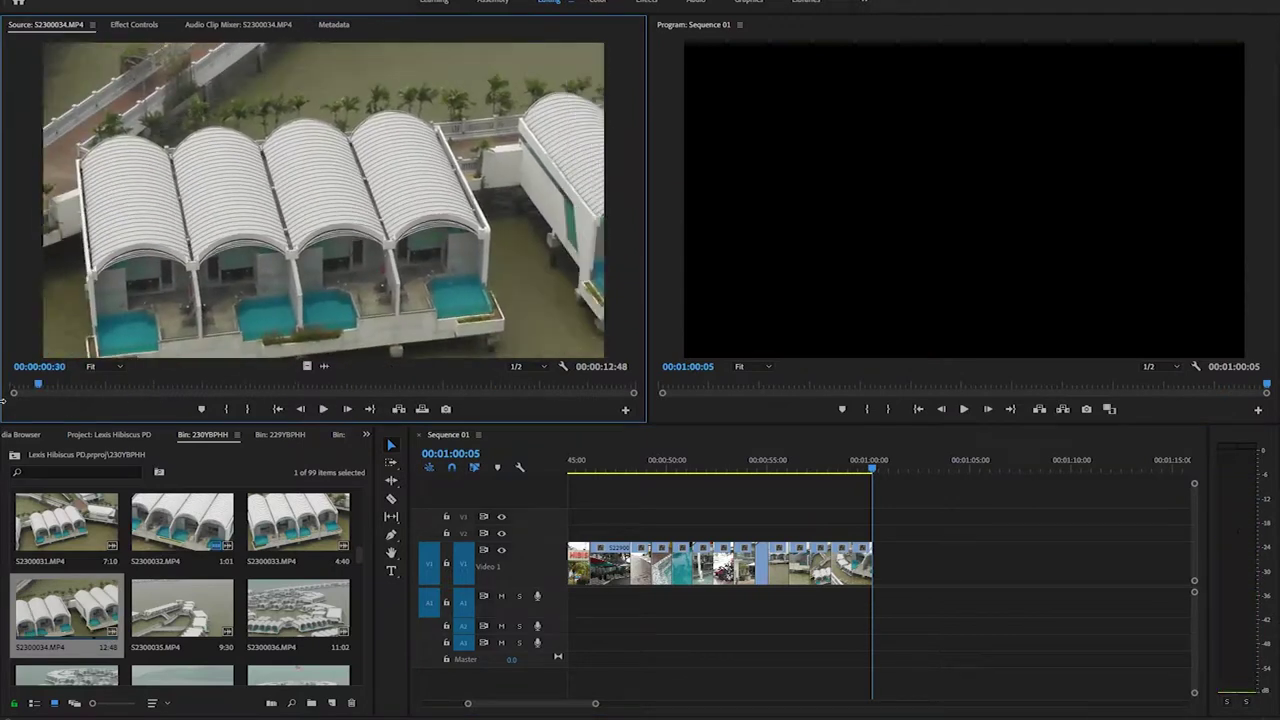
scroll(180, 580, "down", 2)
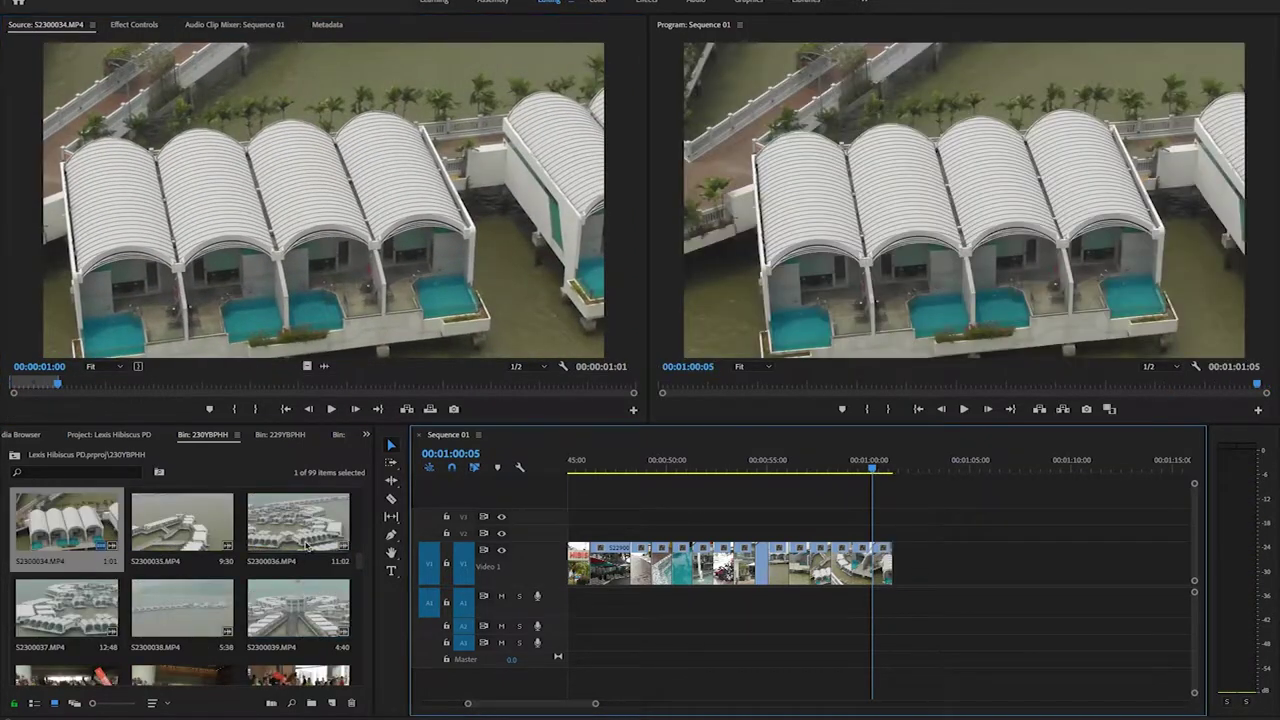
double_click(298, 527)
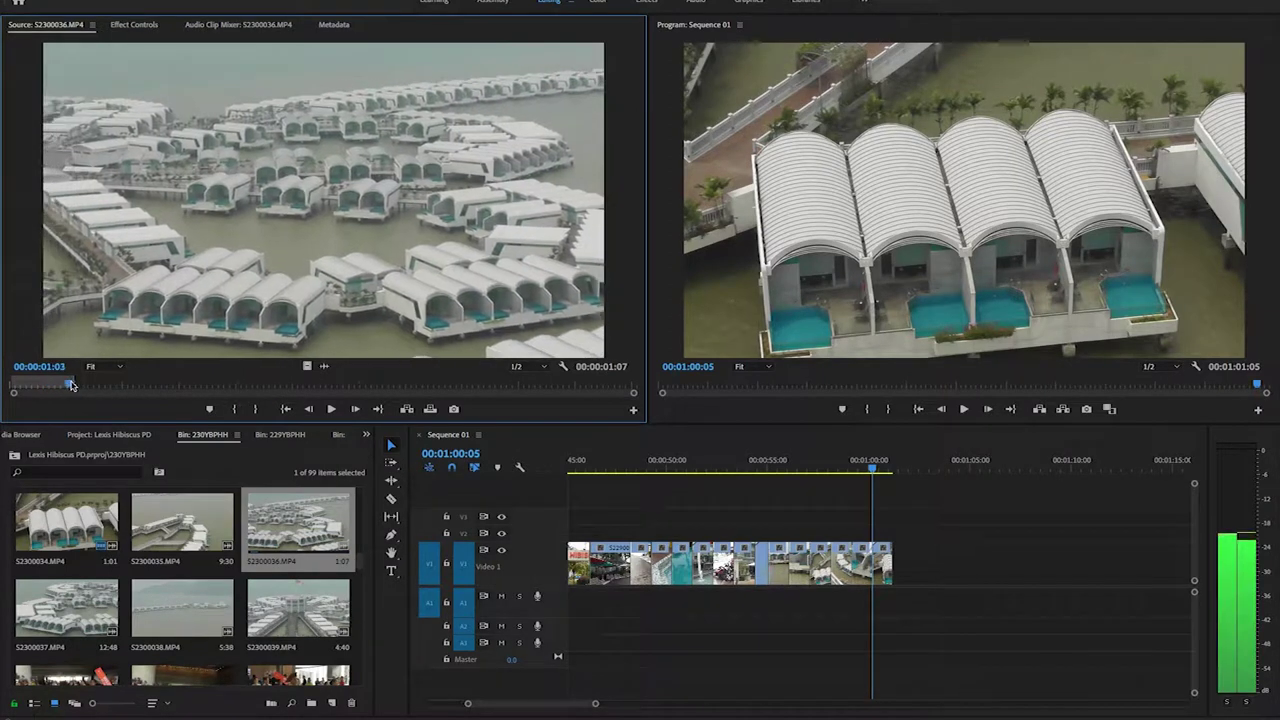
key("i")
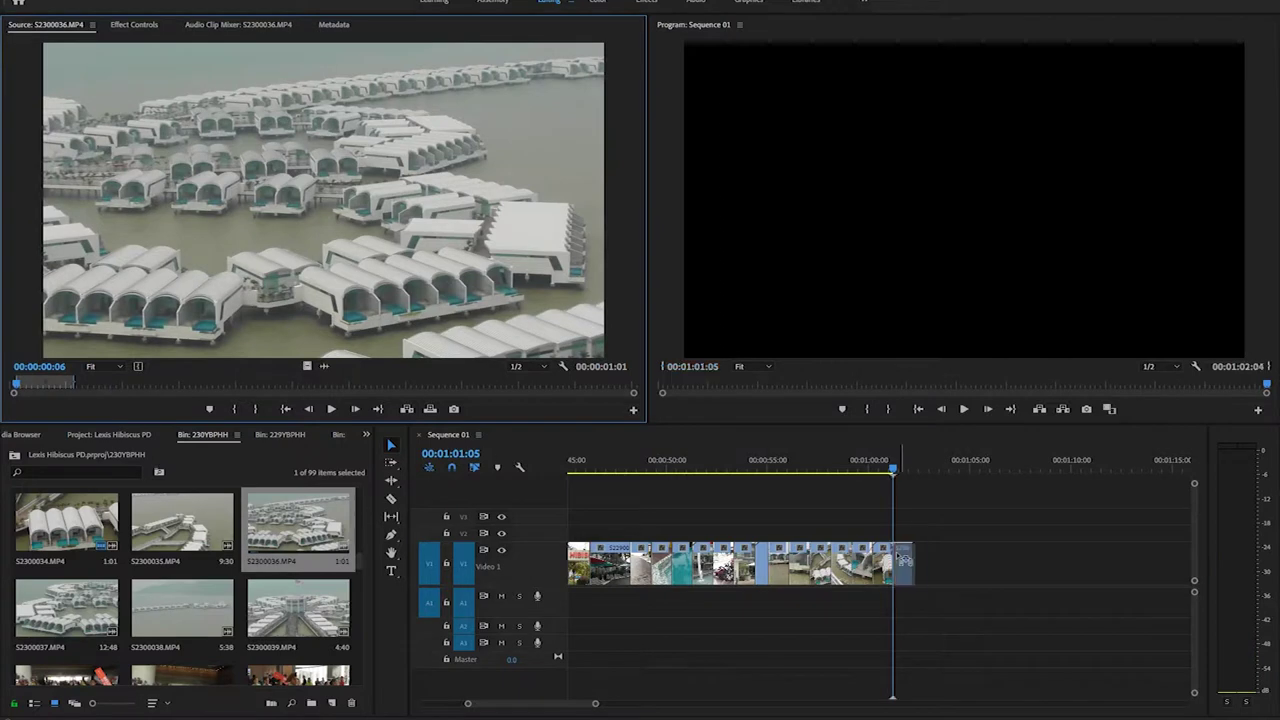
left_click_drag(903, 560, 905, 562)
double_click(66, 610)
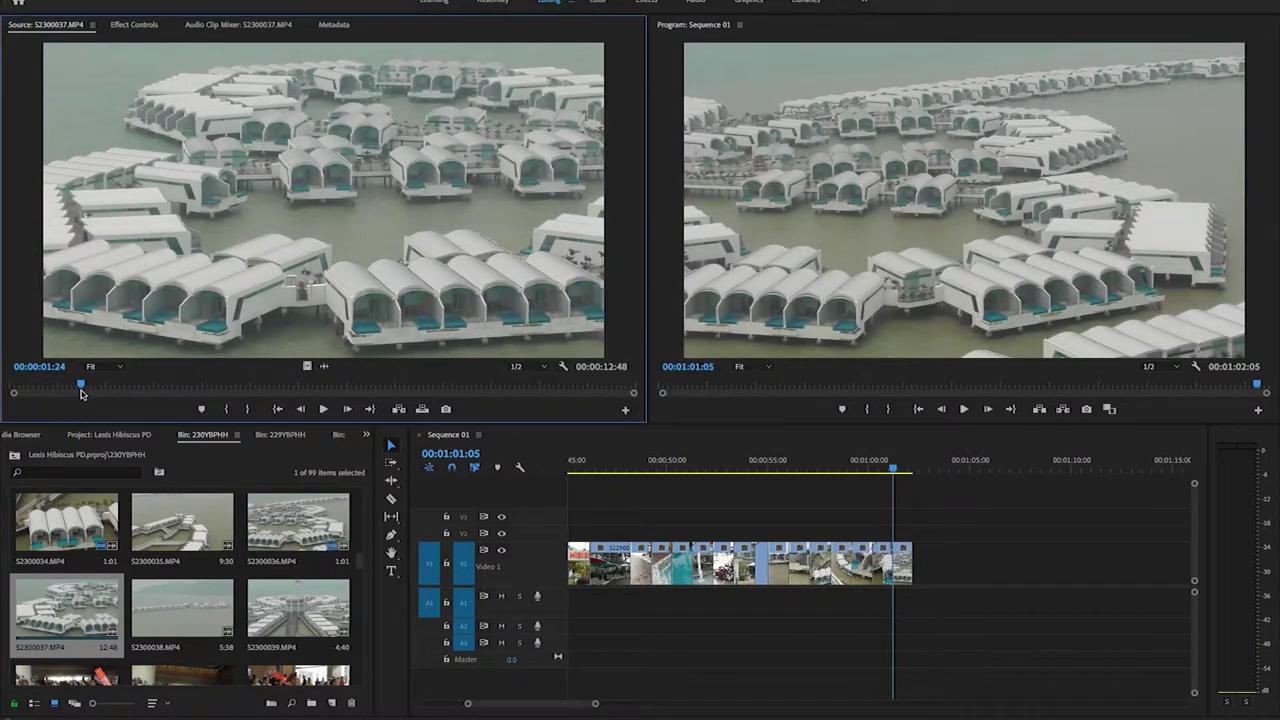
left_click_drag(307, 366, 912, 562)
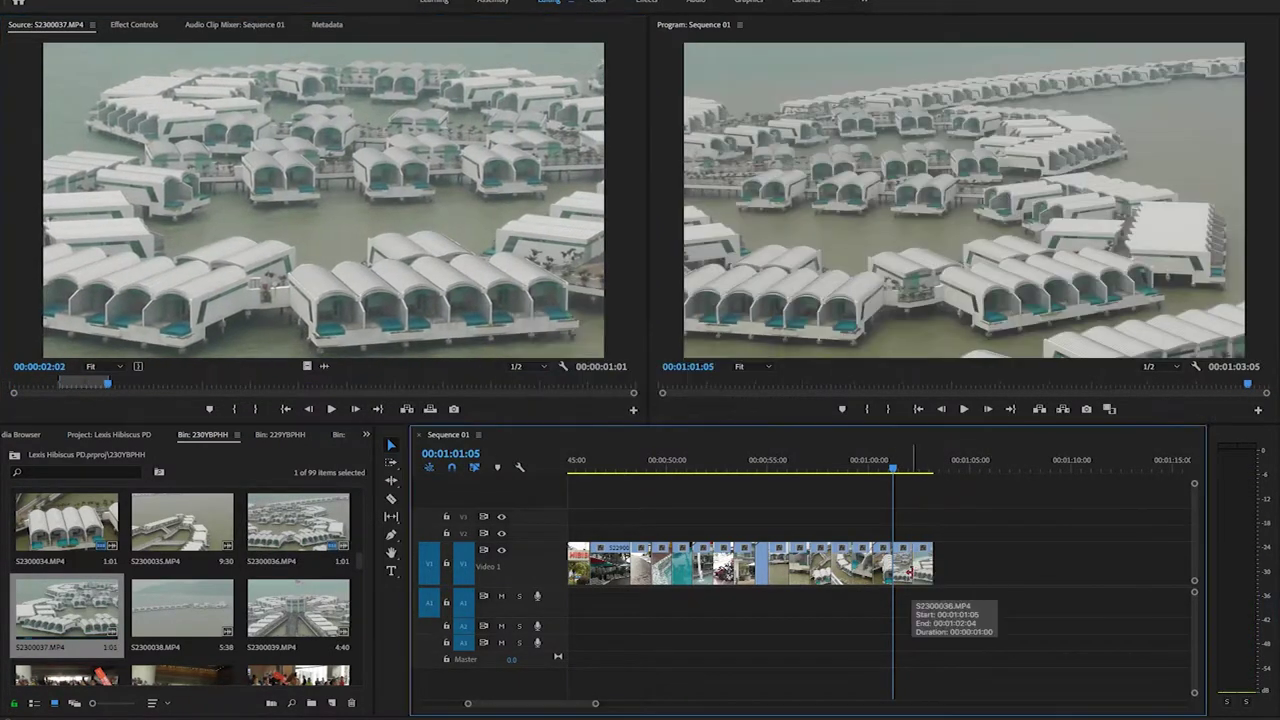
- Append a one-second flagpole shot from the S2300024 aerial clip
scroll(329, 601, "up", 4)
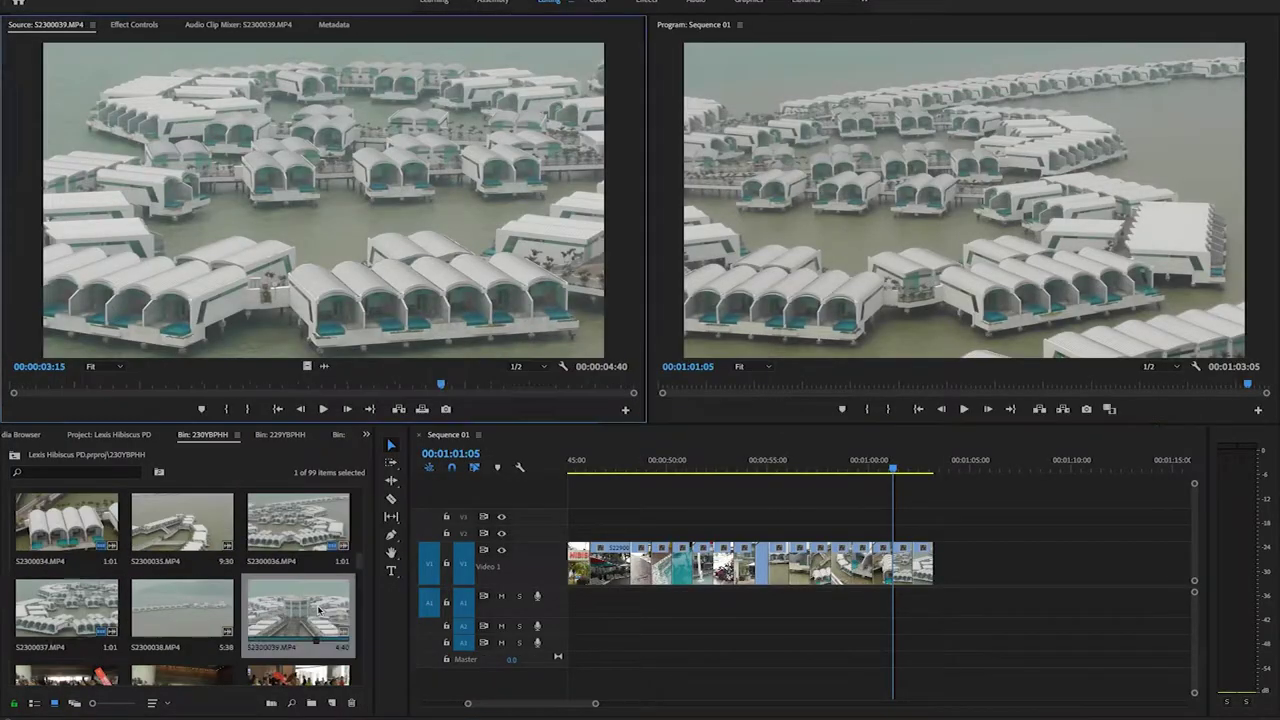
double_click(298, 550)
left_click(293, 389)
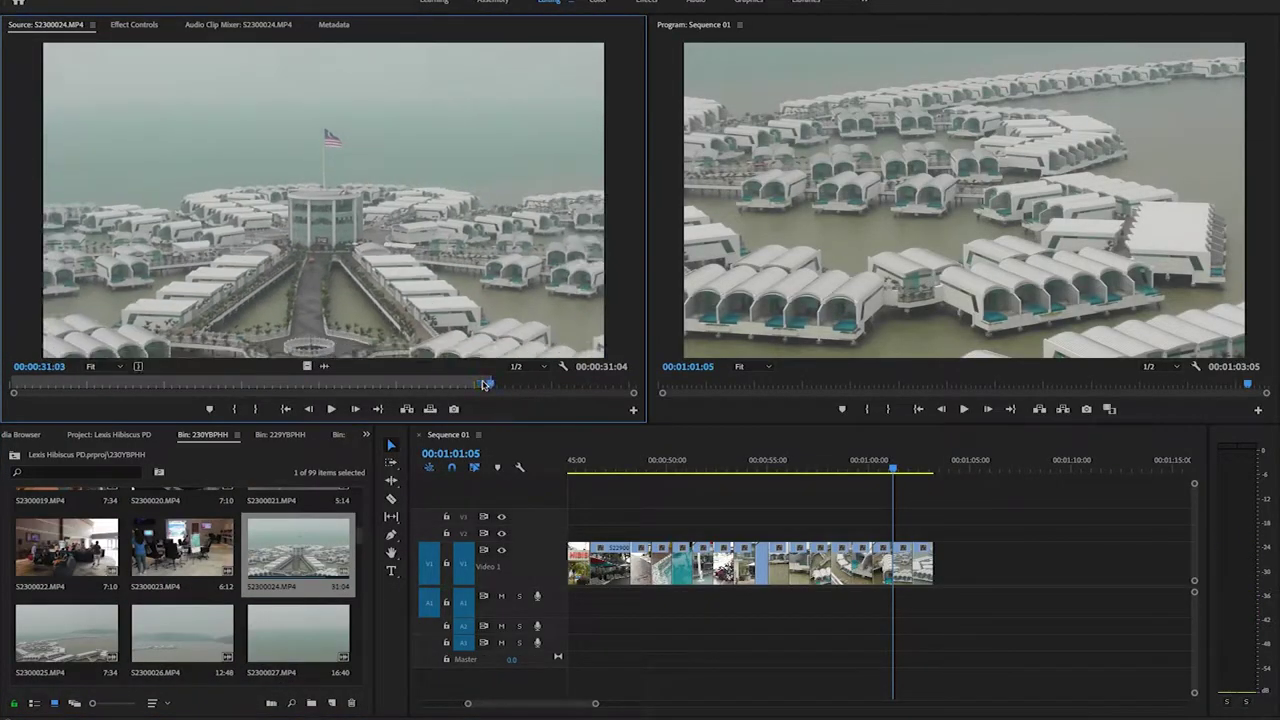
key("o")
left_click(479, 389)
key("i")
key("comma")
- Add a shot from the S2300049 hotel room clip to the sequence end
scroll(240, 620, "down", 5)
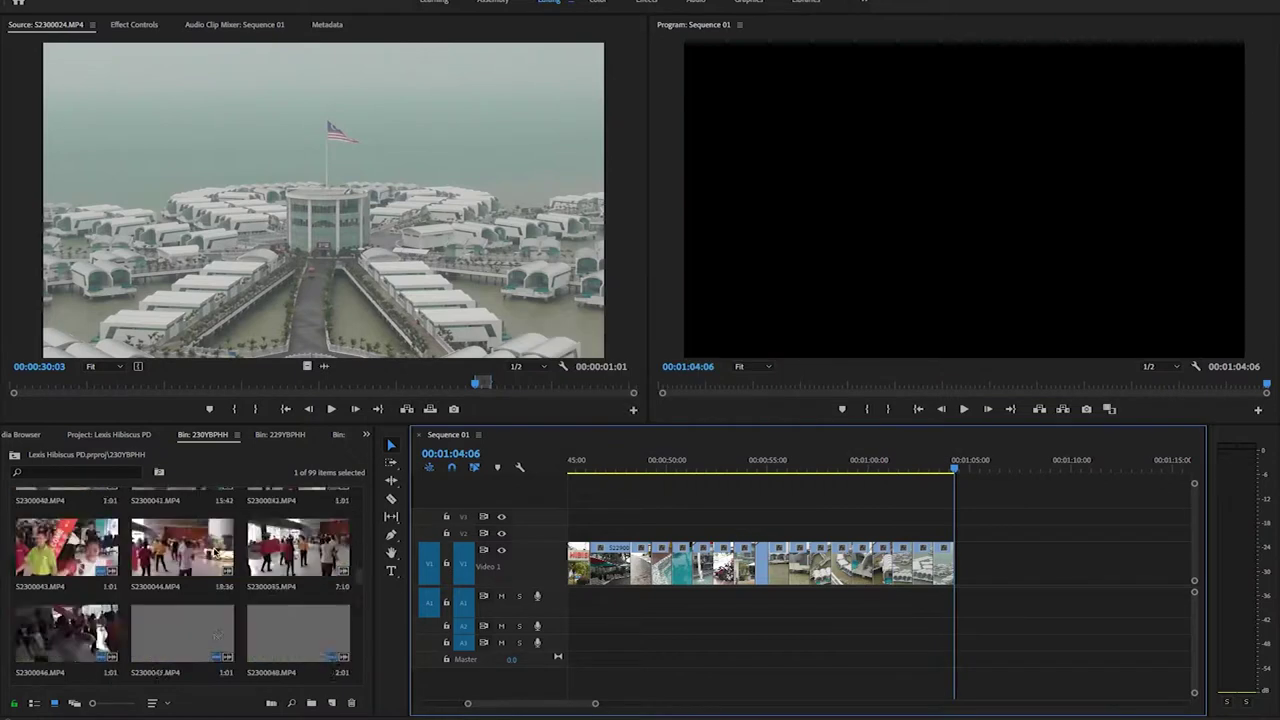
double_click(66, 632)
left_click_drag(391, 389, 578, 388)
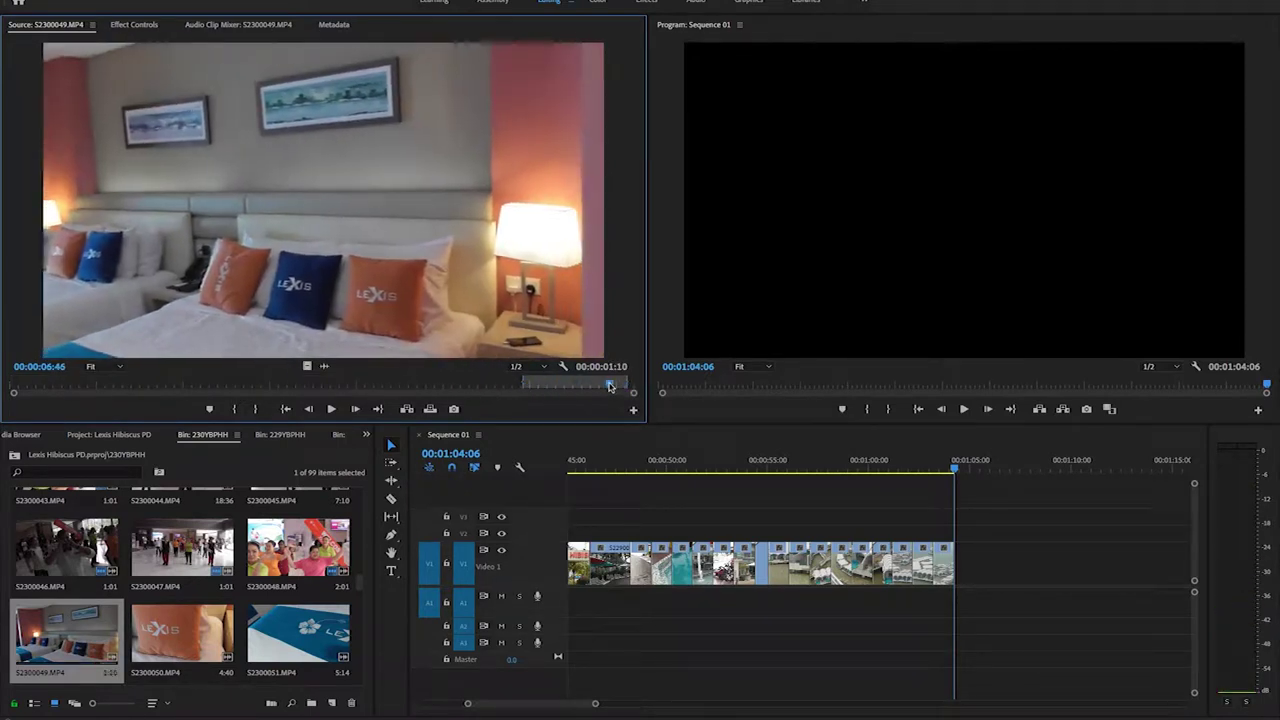
key("period")
- Open the 232YBPHH bin and append the marked S2320006 bedding range to the sequence
double_click(298, 632)
left_click(108, 434)
double_click(186, 610)
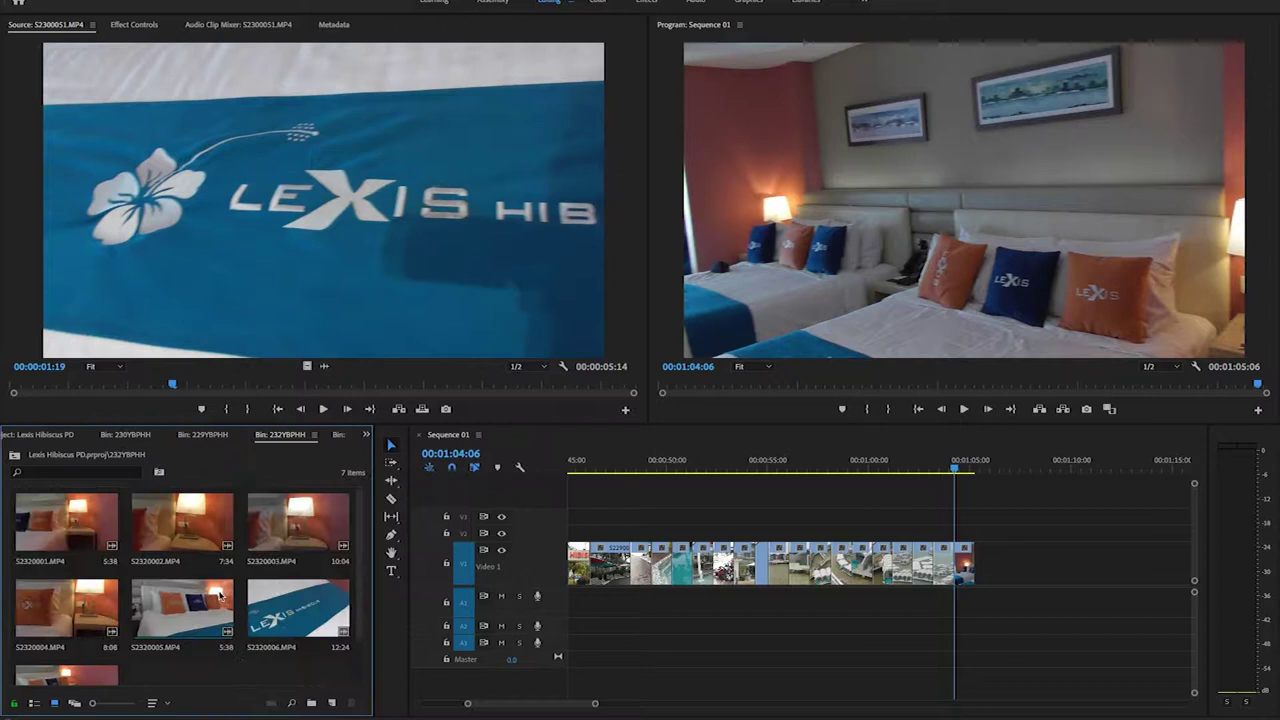
double_click(298, 610)
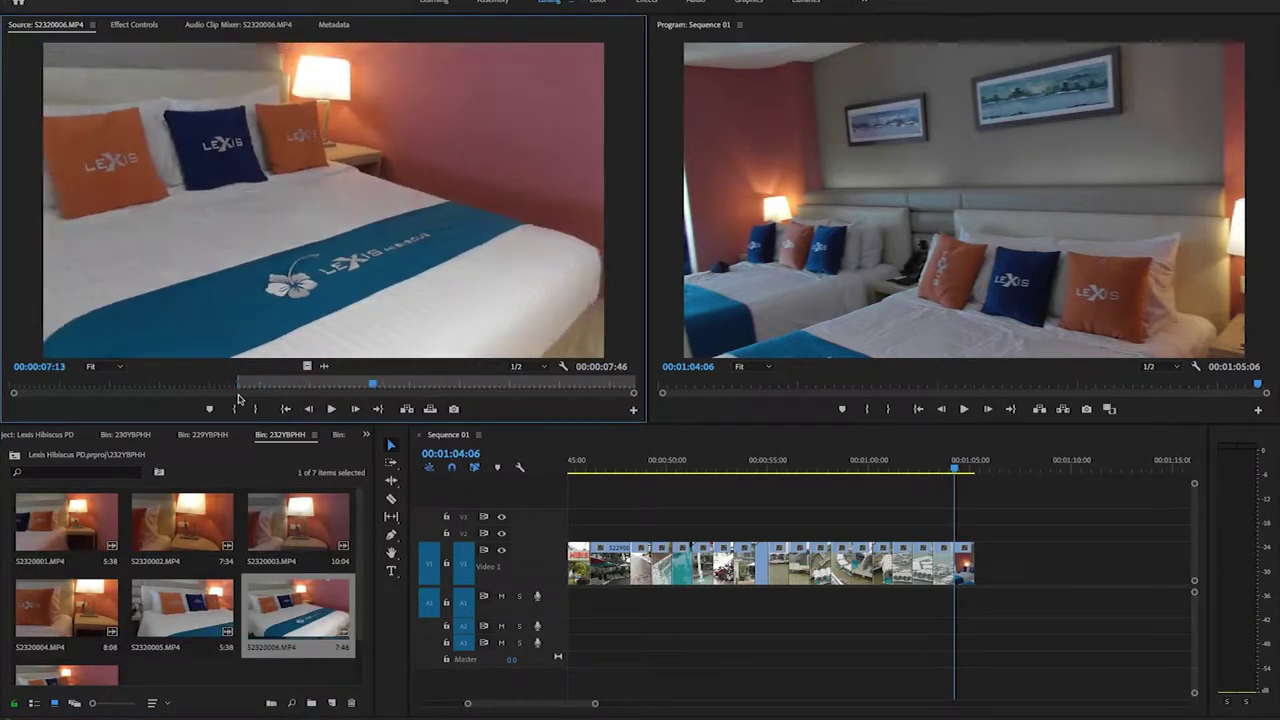
key("period")
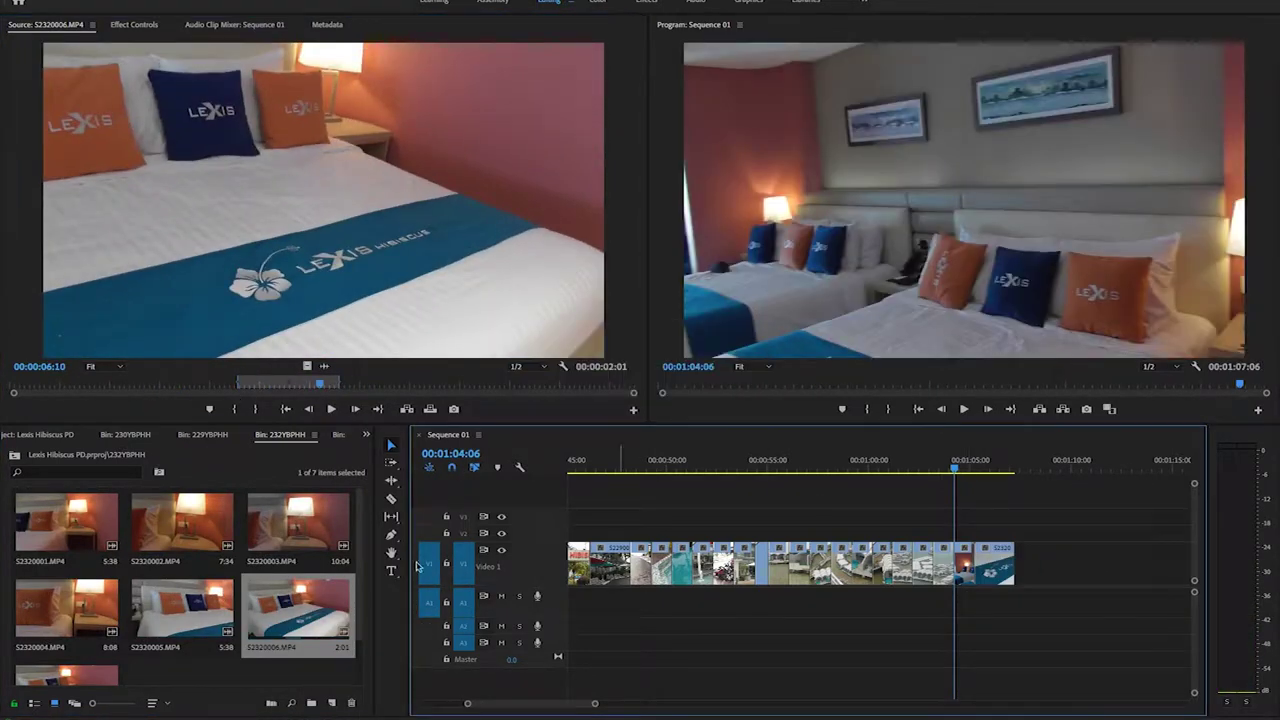
- Append the marked S2320003 bedroom range to the end of Sequence 01
double_click(166, 532)
double_click(298, 520)
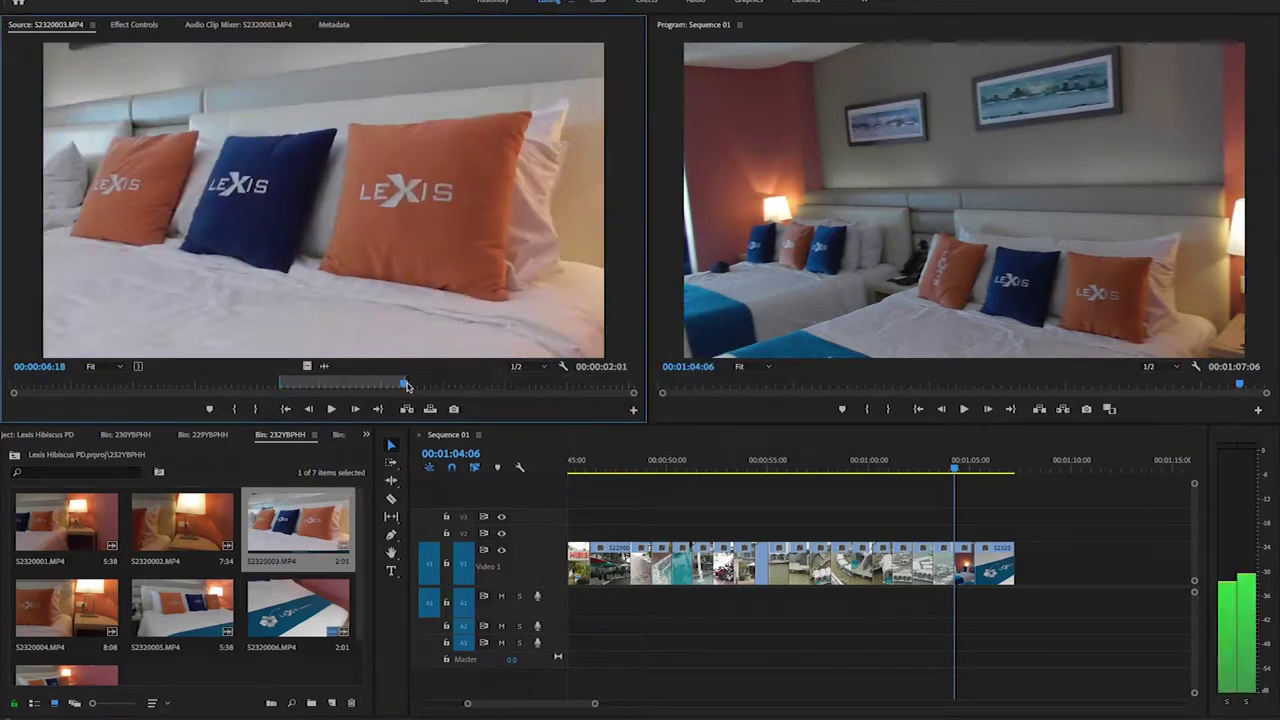
key("period")
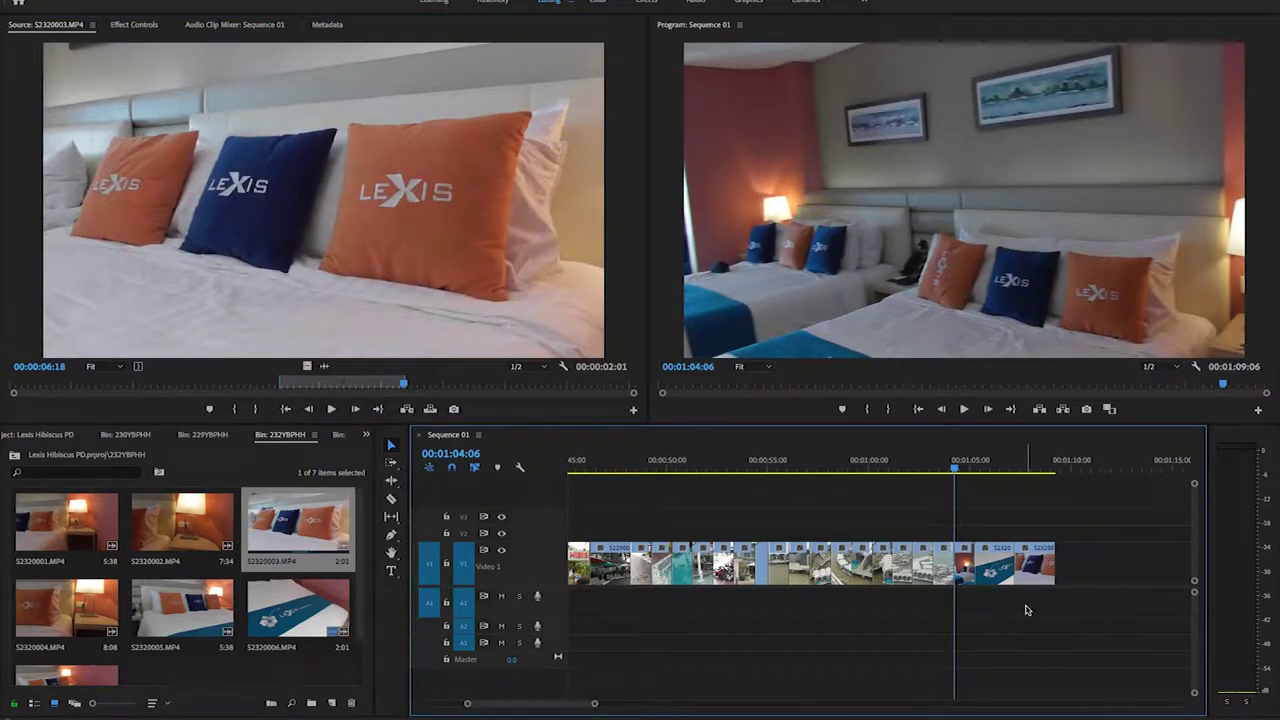
left_click(125, 434)
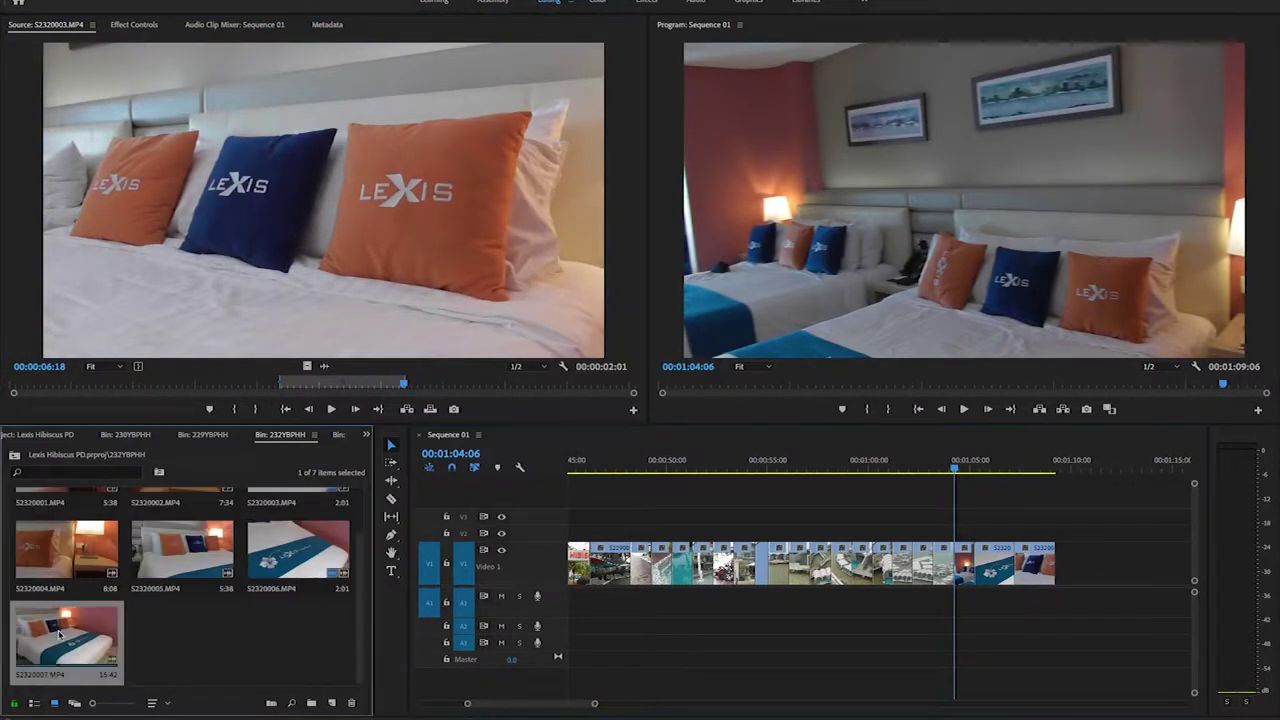
- Append the marked ranges of room clips S2300054 and S2300056 to Sequence 01
double_click(182, 548)
double_click(288, 527)
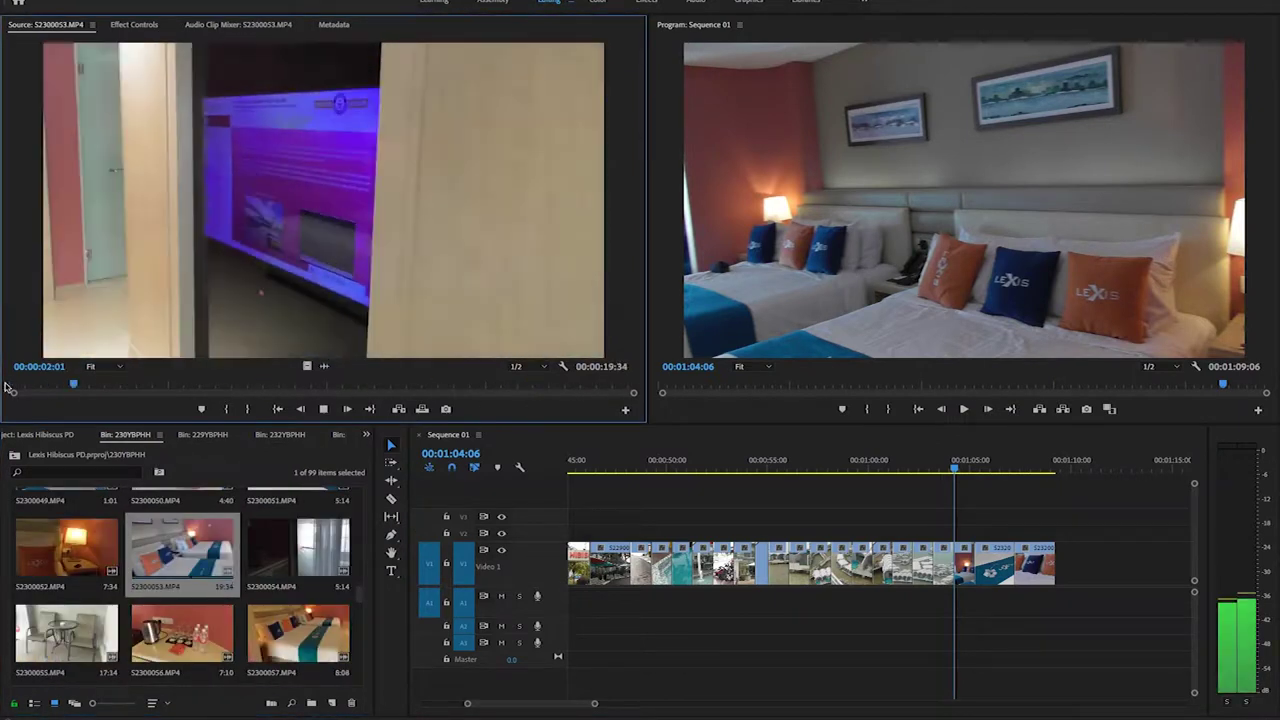
key("period")
double_click(182, 630)
key("space")
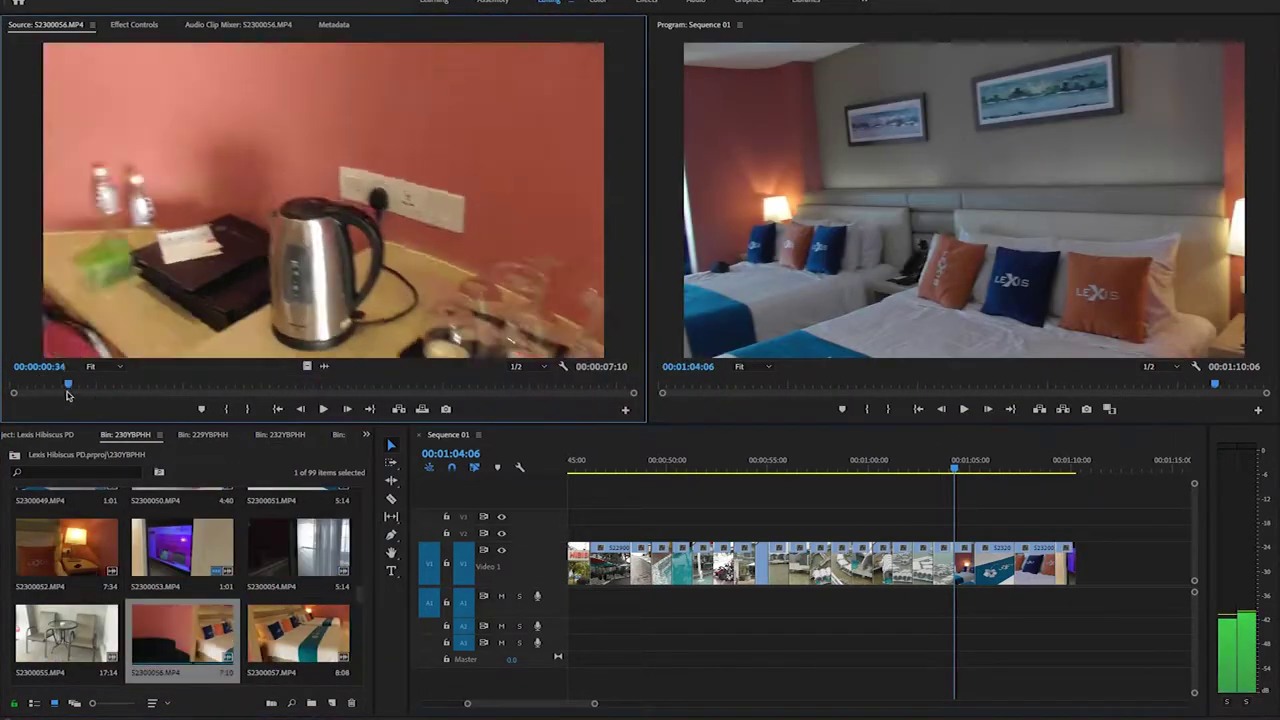
key("period")
- Append S2300057 and the S2300055 balcony pool clip, keeping speed unchanged
double_click(298, 630)
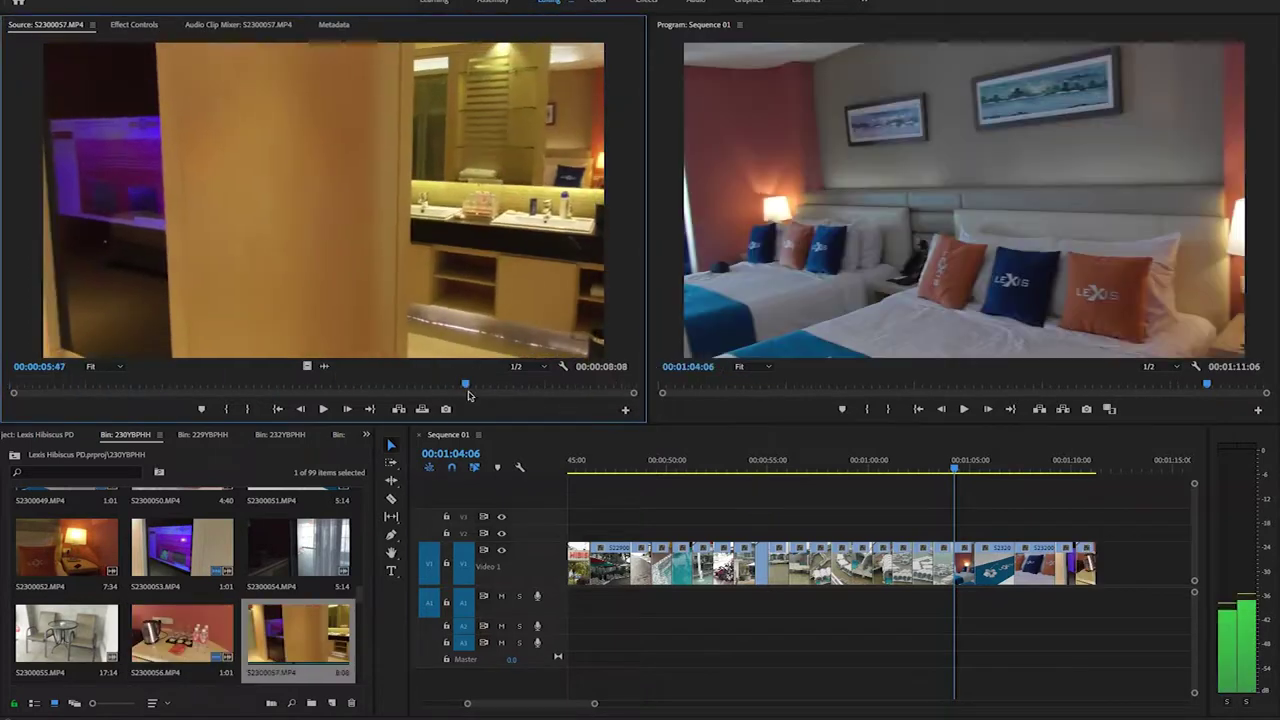
left_click_drag(351, 383, 33, 383)
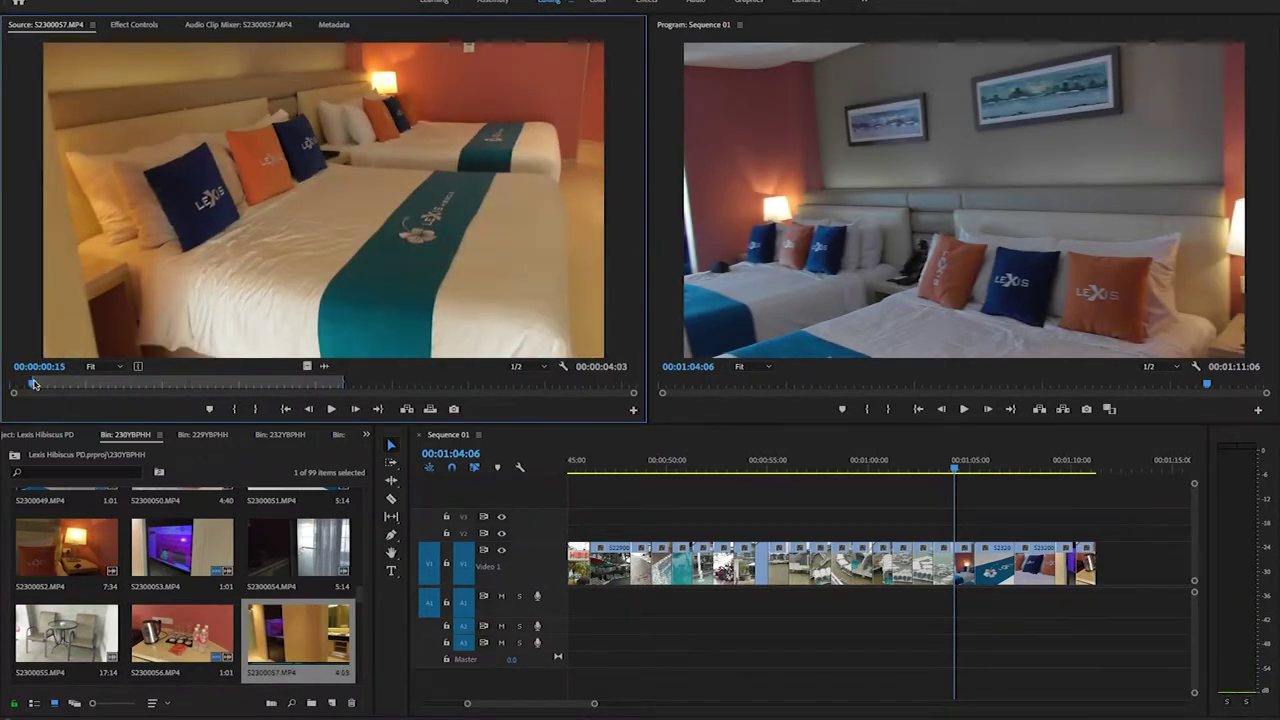
key("period")
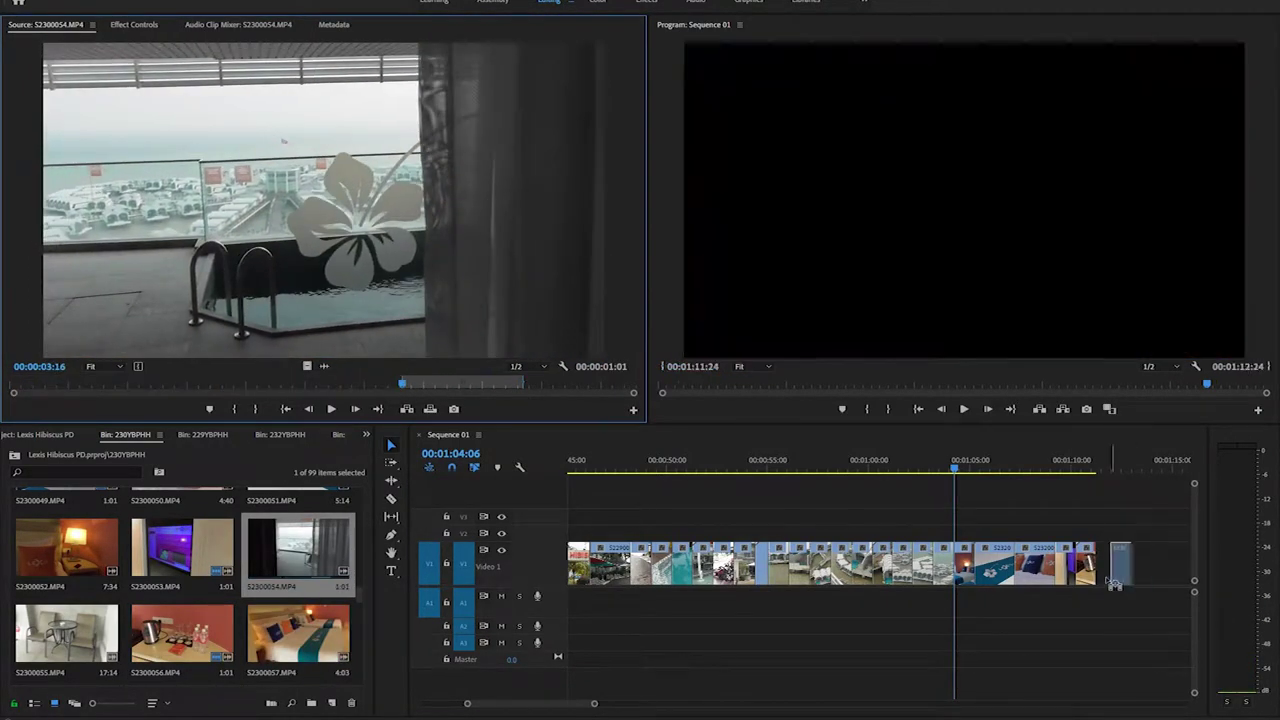
double_click(66, 632)
key("period")
key("ctrl+r")
key("Return")
left_click_drag(808, 463, 828, 471)
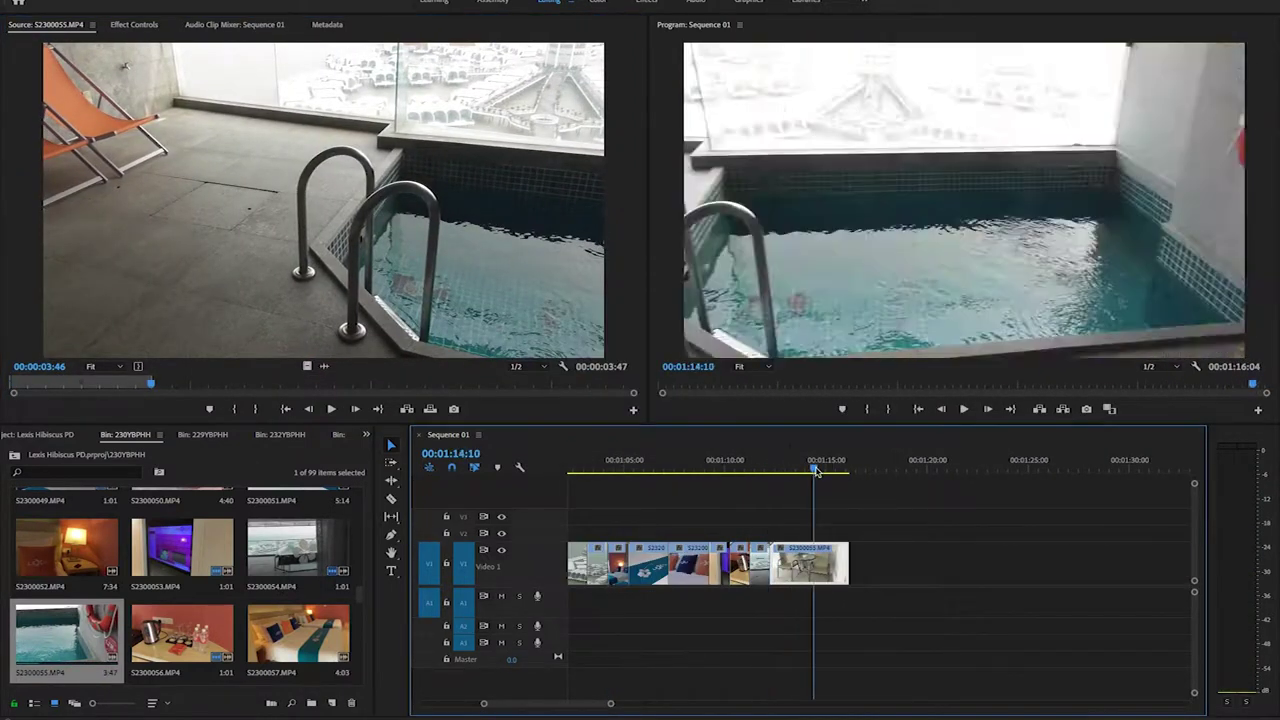
- Drop S2300057 after the last clip and ripple-delete the gap before it
double_click(298, 632)
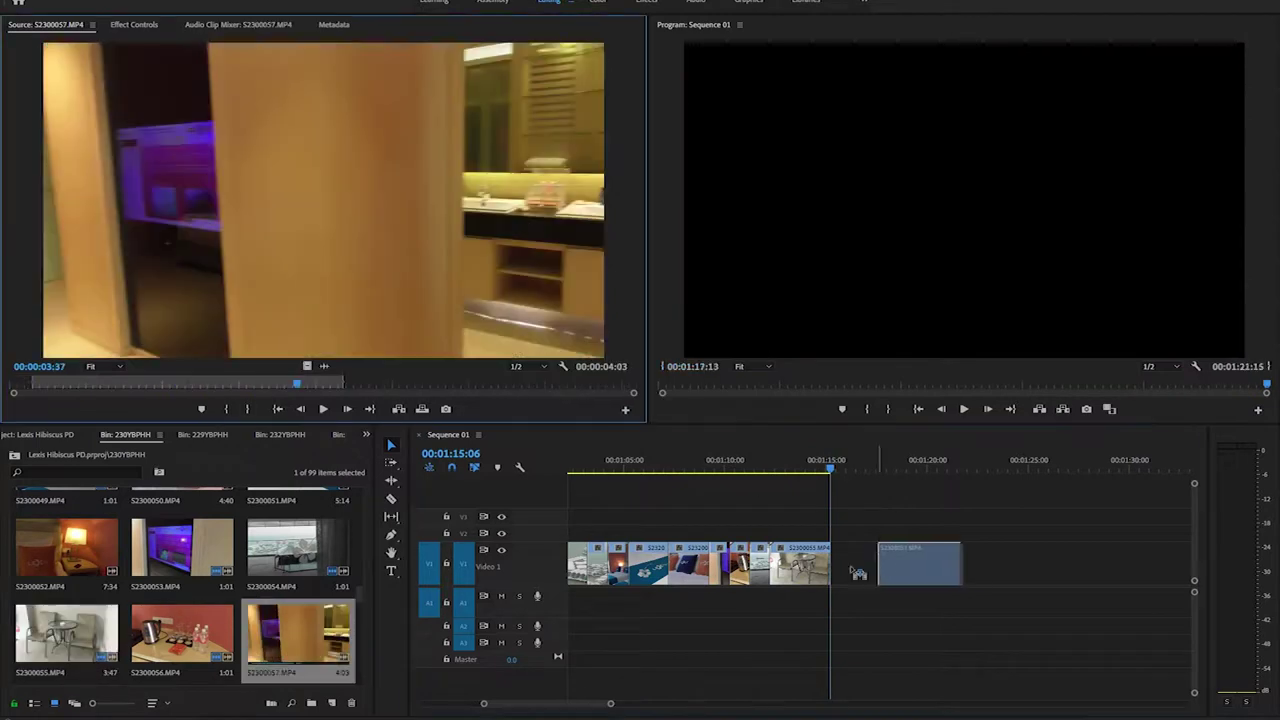
left_click_drag(298, 632, 850, 565)
left_click(900, 470)
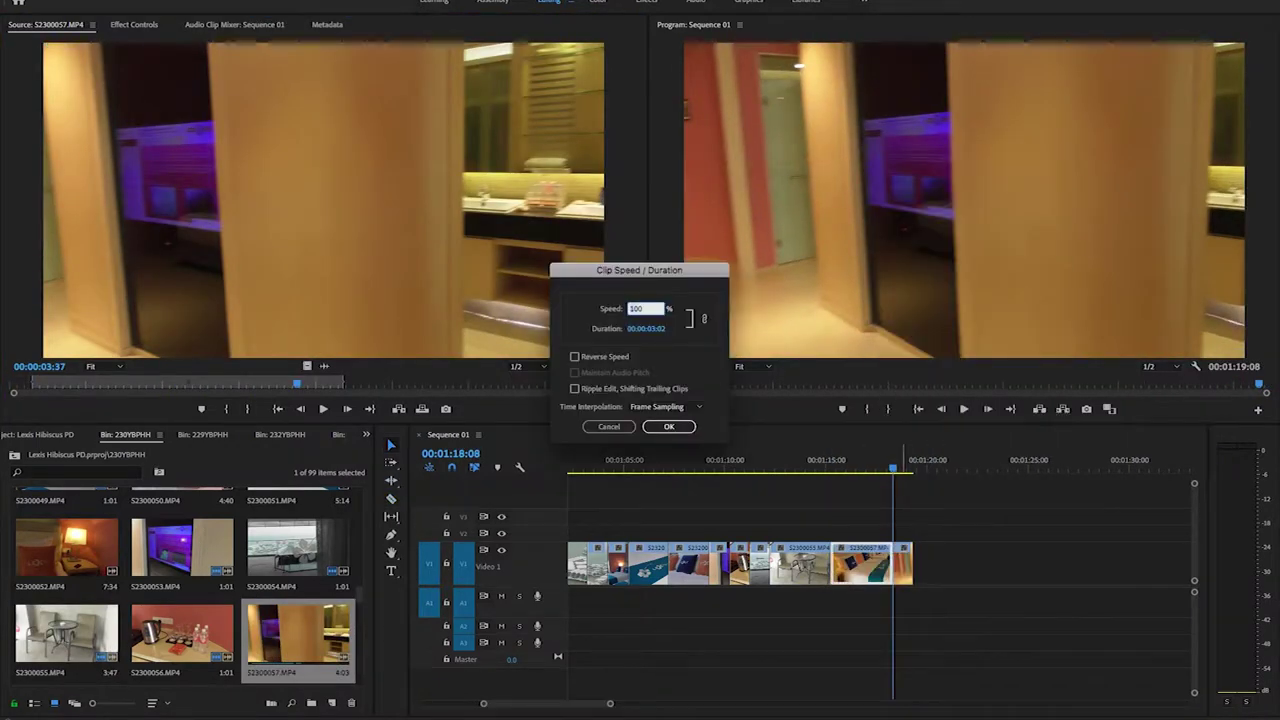
left_click(866, 543)
key("Delete")
scroll(182, 600, "down", 1)
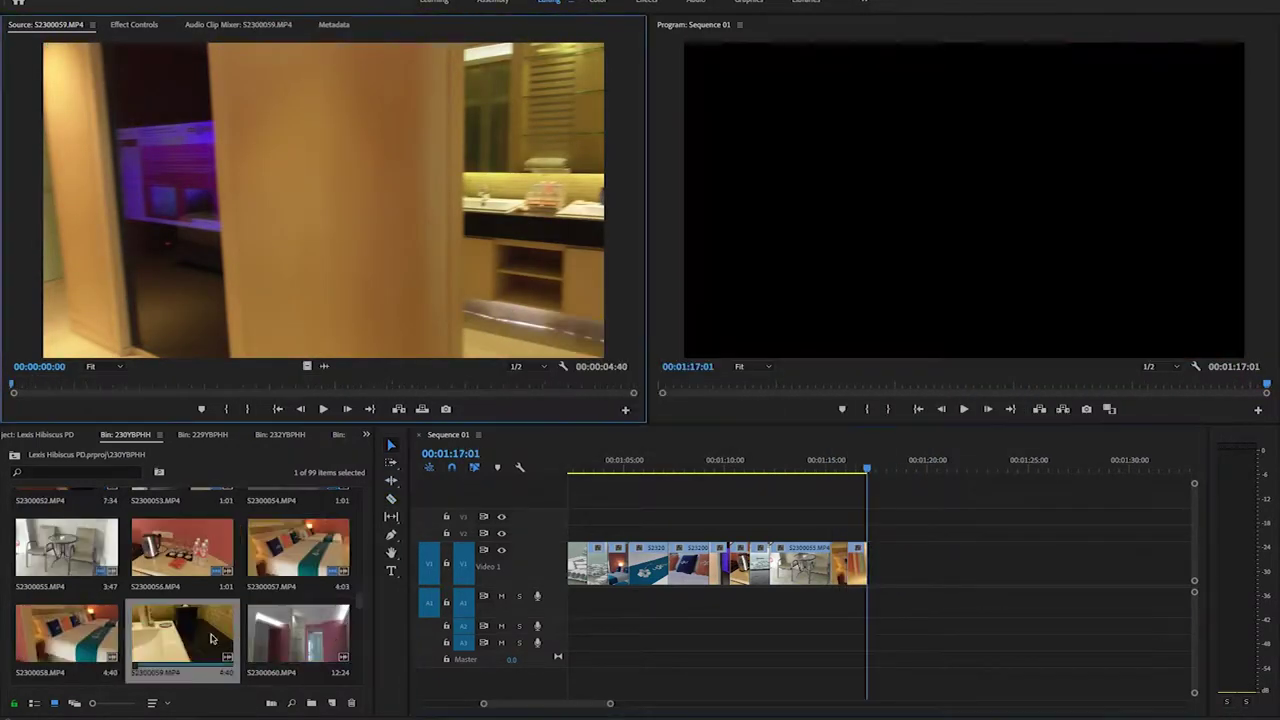
- Mark a range in S2300059 and add it to the sequence end
double_click(182, 632)
key("i")
left_click_drag(35, 390, 575, 390)
key("o")
mouse_move(320, 200)
left_mouse_down()
mouse_move(905, 562)
mouse_move(887, 562)
left_mouse_up()
- Check the last clip, move the playhead to the sequence end and save
left_click(936, 470)
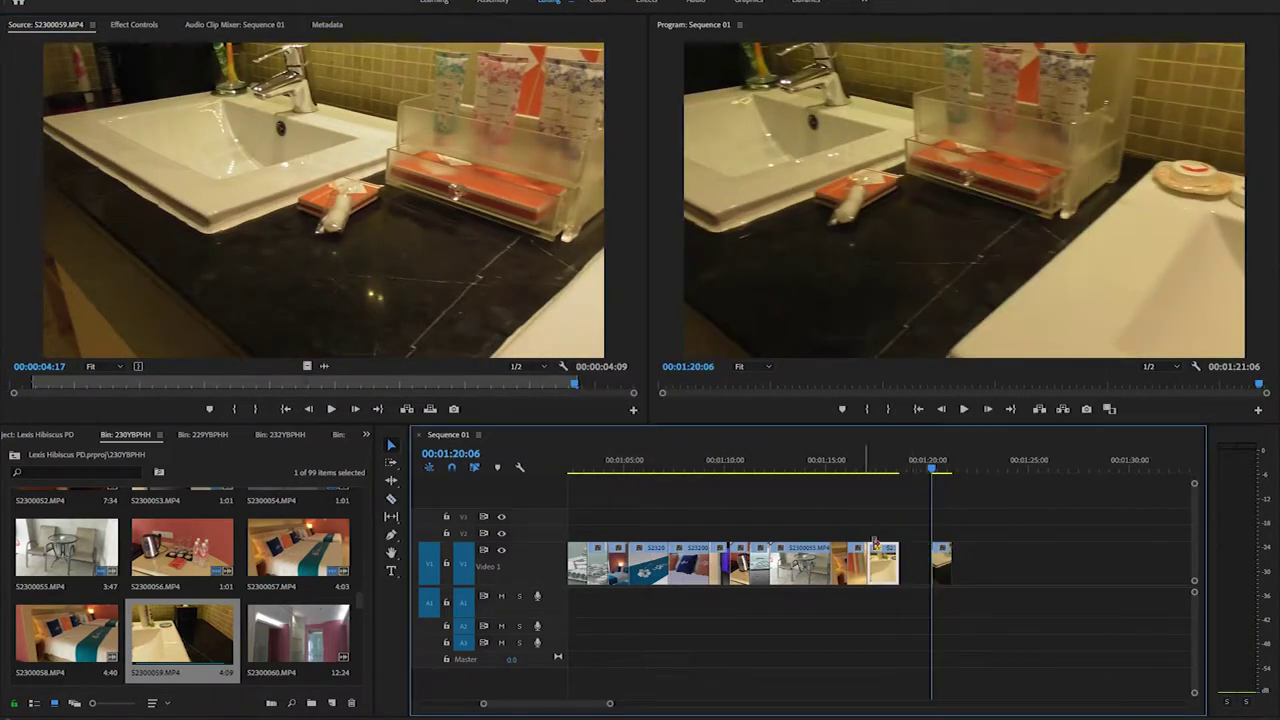
right_click(884, 560)
key("Escape")
key("End")
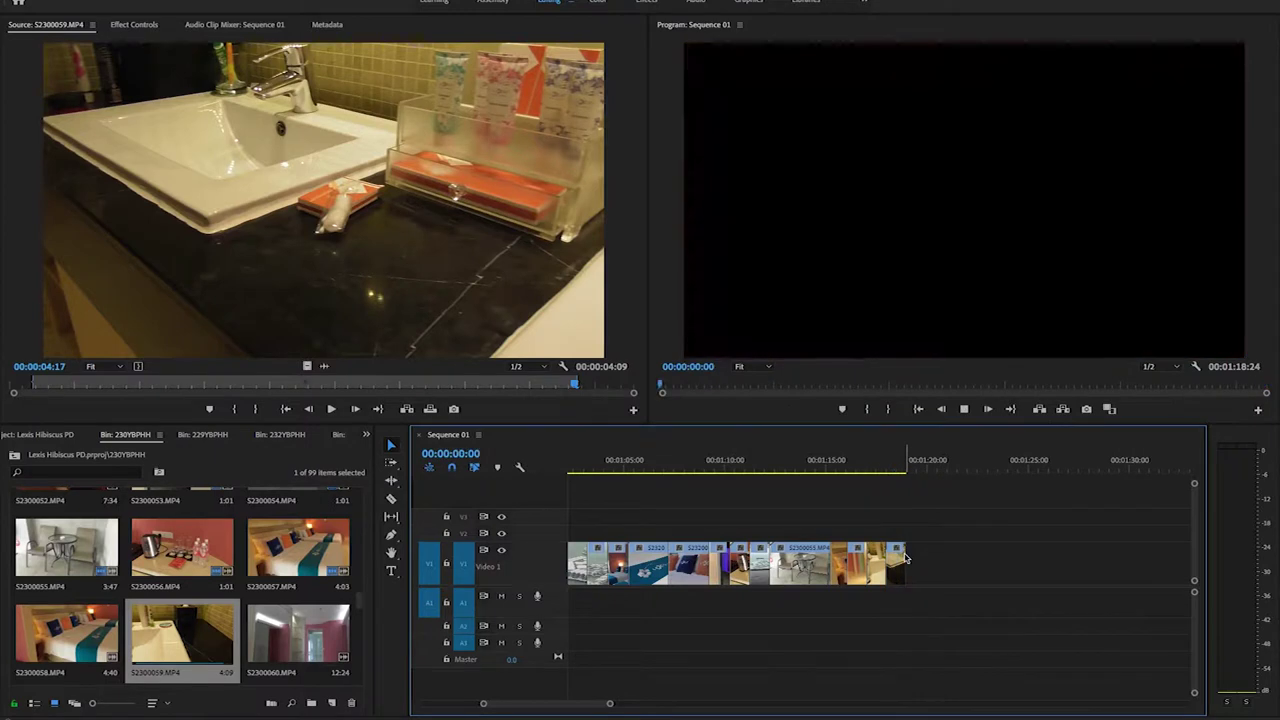
key("ctrl+s")
- Append a marked In/Out range of S2300060 to the sequence end
double_click(298, 632)
scroll(300, 600, "down", 2)
key("i")
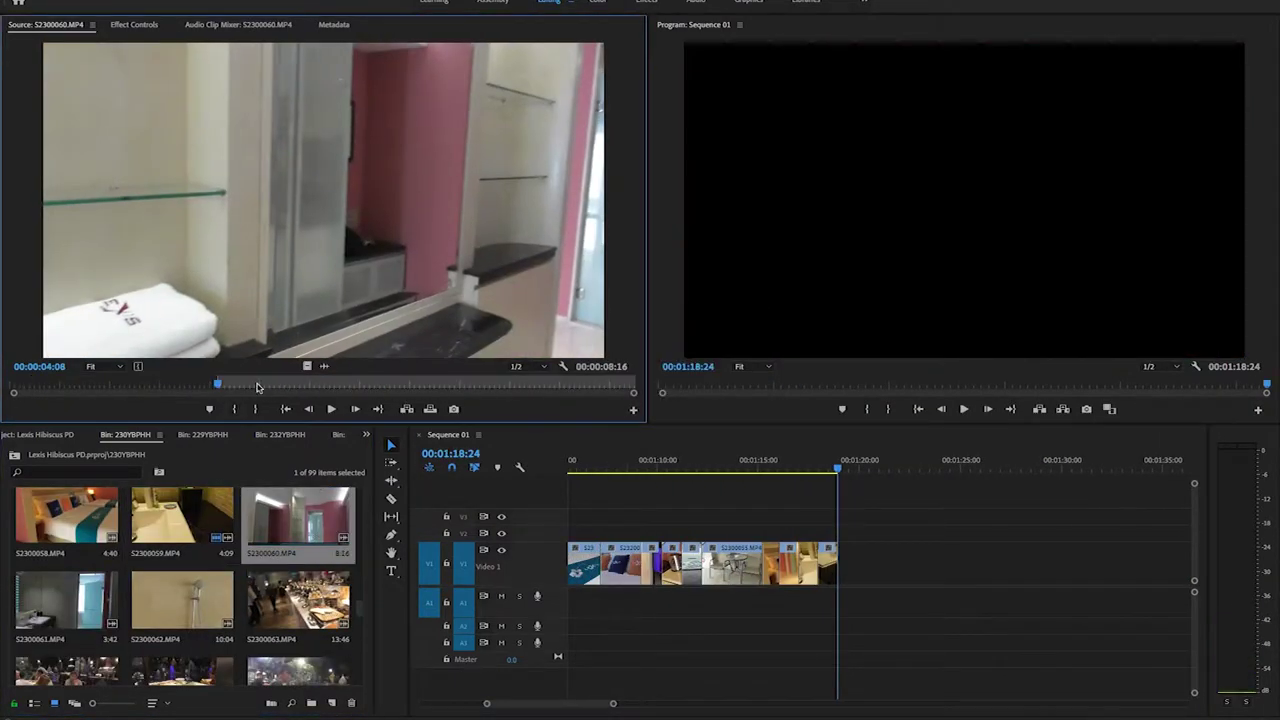
key("o")
key("period")
- Append a trimmed range of S2300061 to the sequence end
double_click(66, 600)
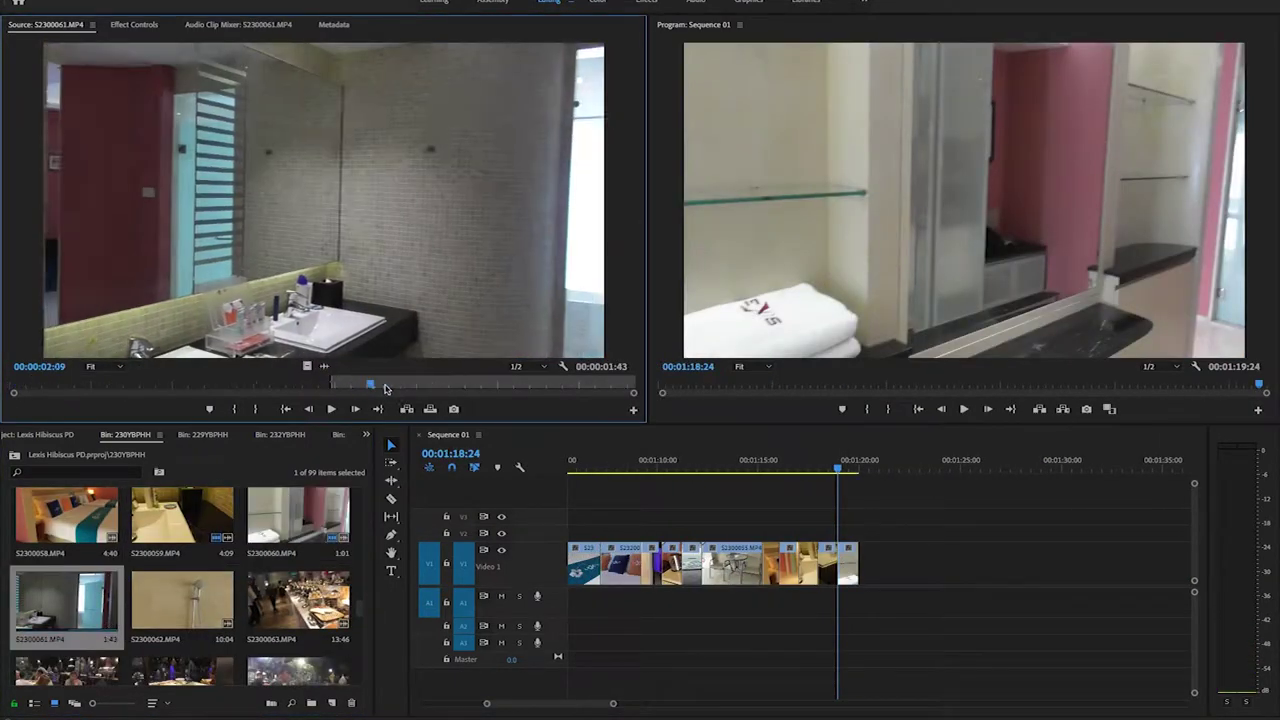
key("i")
key("o")
key("i")
key("l")
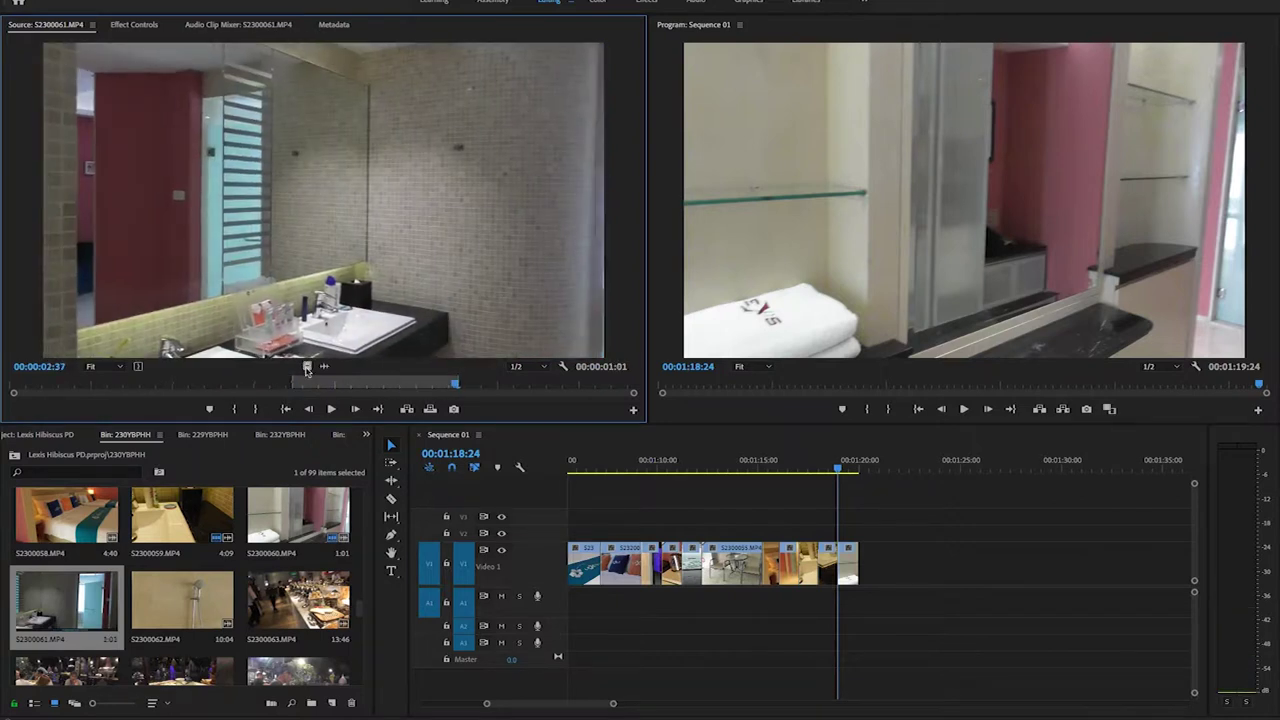
key("o")
key("period")
- Append a range of S2300062 starting at 5:10 to the sequence
double_click(182, 600)
left_click(331, 384)
key("i")
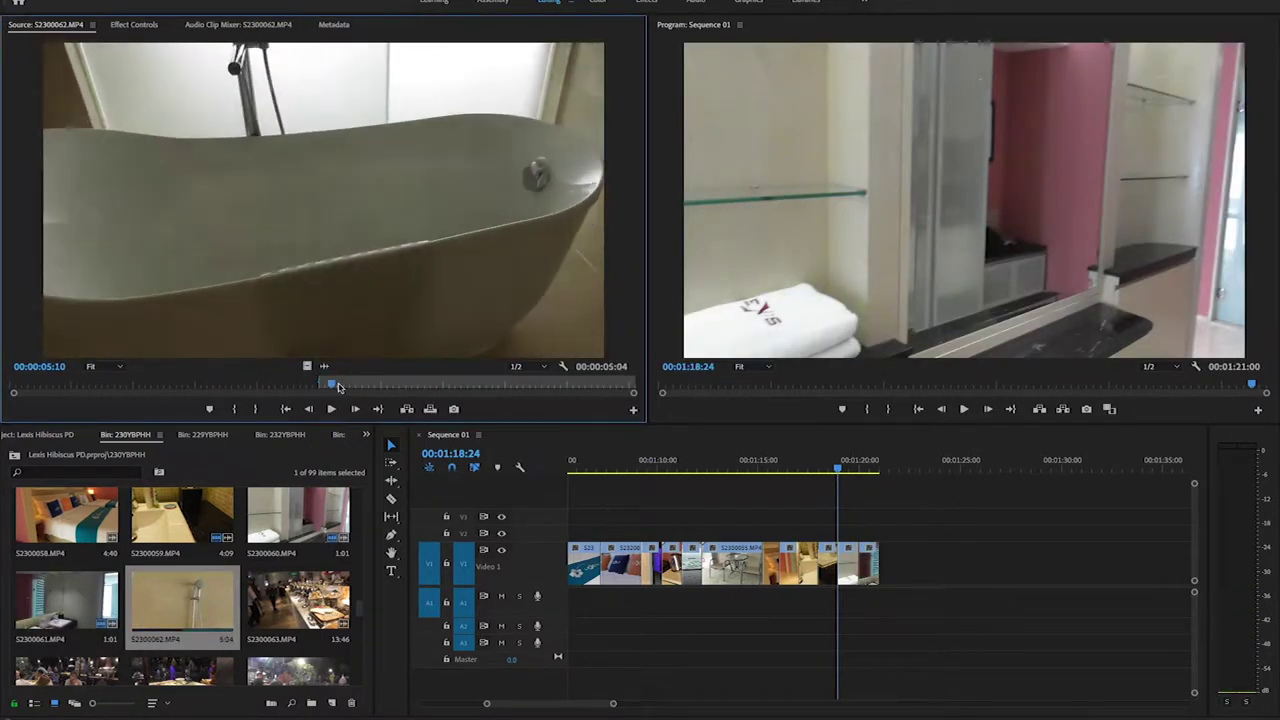
key("l")
key("o")
key("period")
- Append a second S2300062 range starting at 8:36
left_click(551, 384)
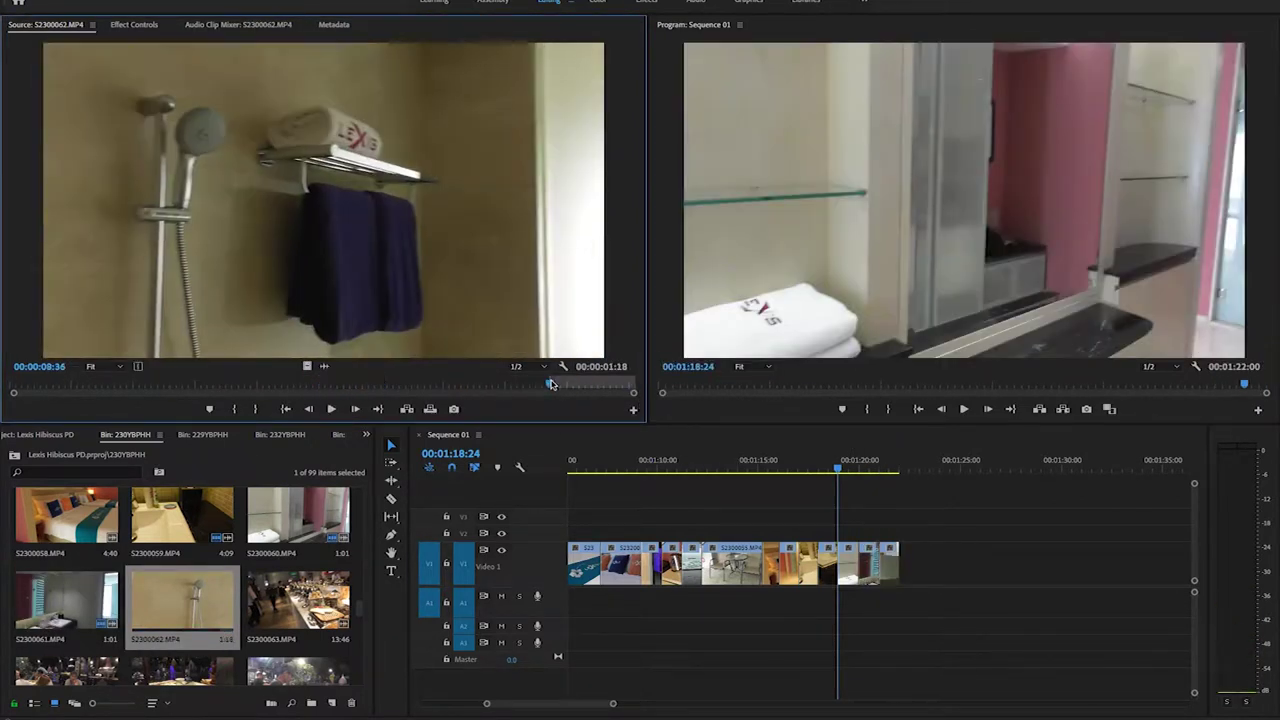
key("i")
key("l")
key("o")
key("period")
scroll(298, 591, "down", 2)
scroll(298, 591, "down", 3)
- Append the Roselle Coffee House clip range from 2:10 to 4:00
double_click(66, 600)
left_click(246, 384)
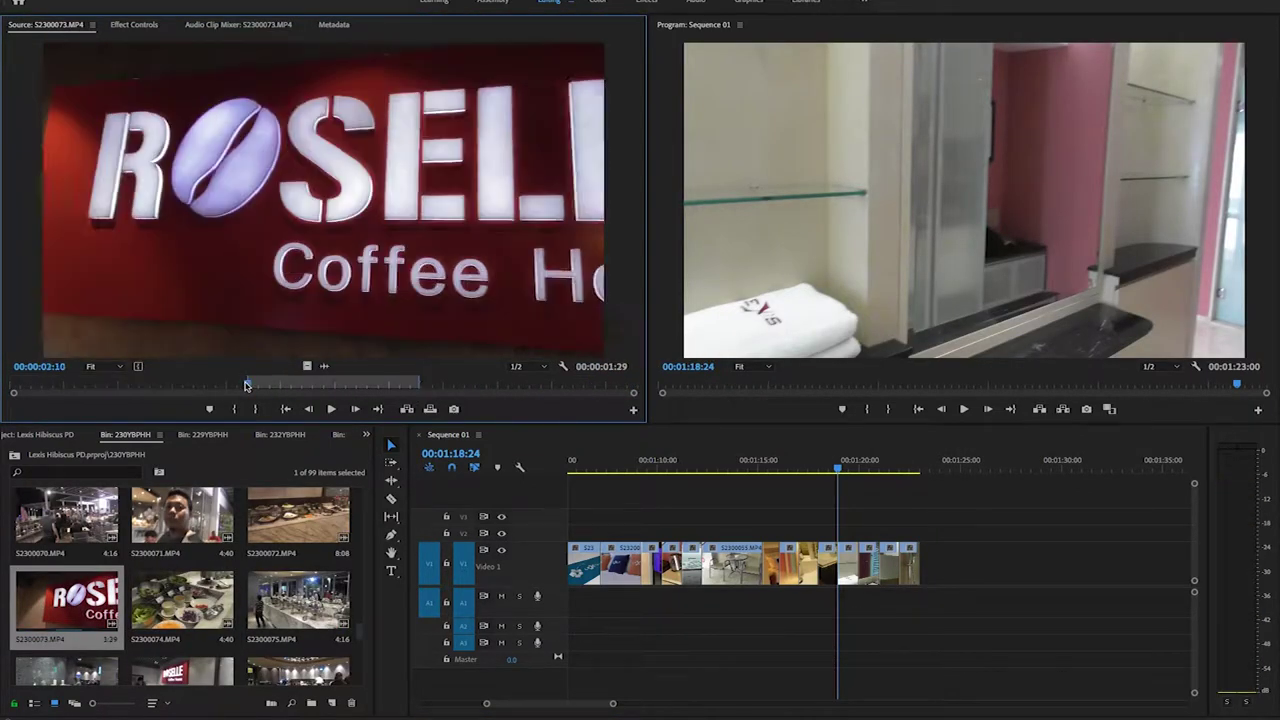
key("l")
key("o")
key("period")
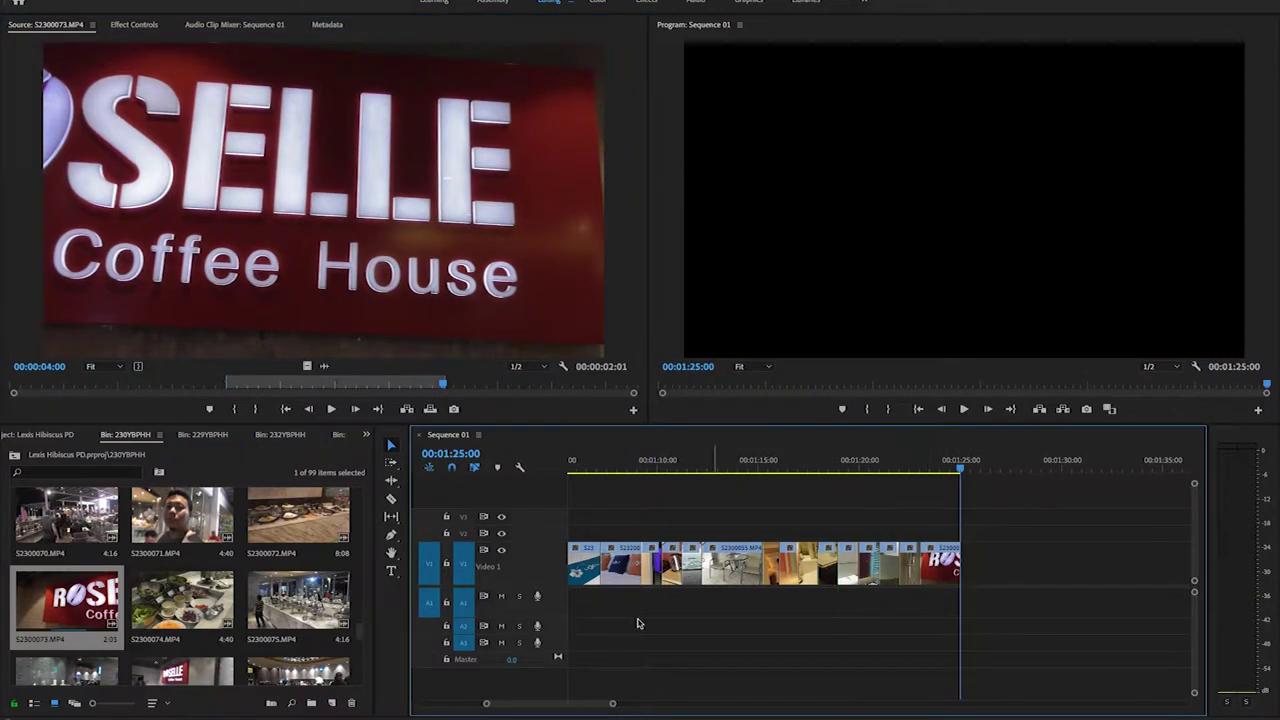
scroll(280, 620, "down", 3)
scroll(298, 600, "up", 3)
- Append the S2300078 restaurant shot ending at 5:30 and save the project
double_click(298, 600)
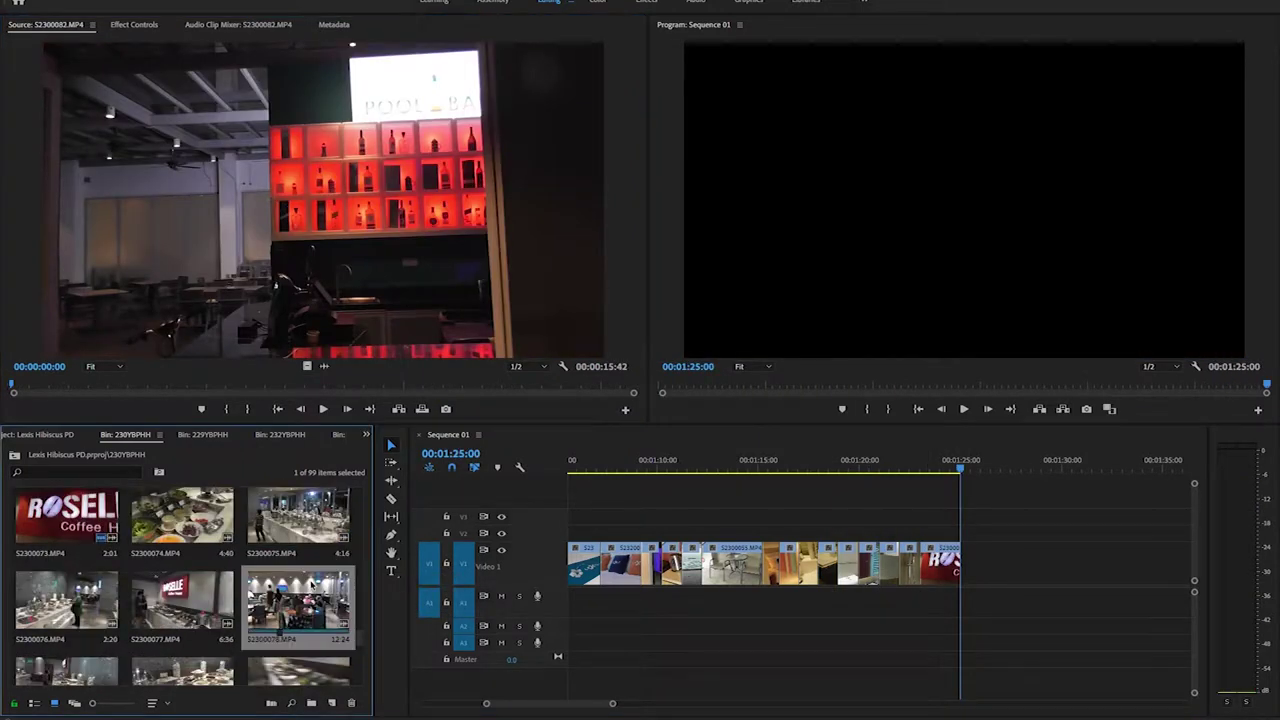
key("l")
key("o")
key("period")
left_click(1008, 467)
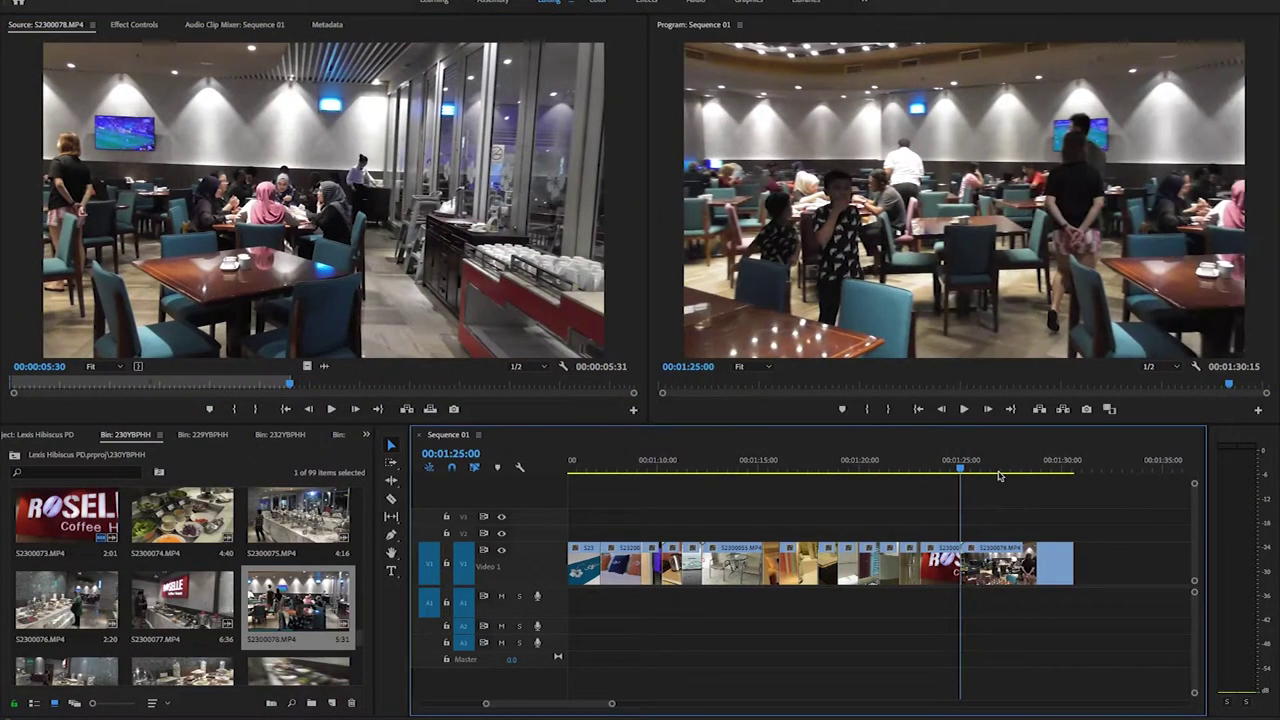
left_click_drag(1008, 468, 1043, 467)
key("ctrl+s")
- Ripple-delete the gap before the last clip in the sequence
left_click(1050, 565)
key("ctrl+r")
left_click(999, 555)
key("Delete")
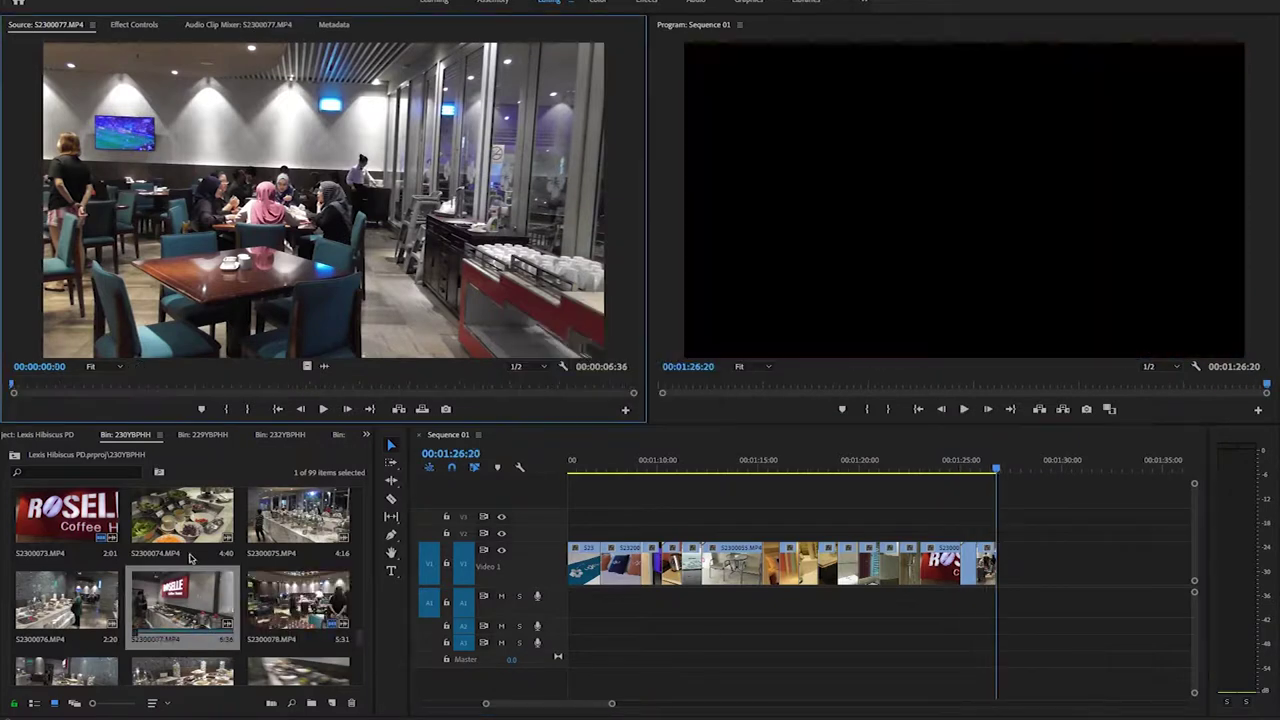
- Append a 2:01 range of the S2300063 dining clip to the sequence end
double_click(182, 600)
scroll(366, 560, "up", 10)
scroll(366, 560, "down", 10)
double_click(298, 515)
key("space")
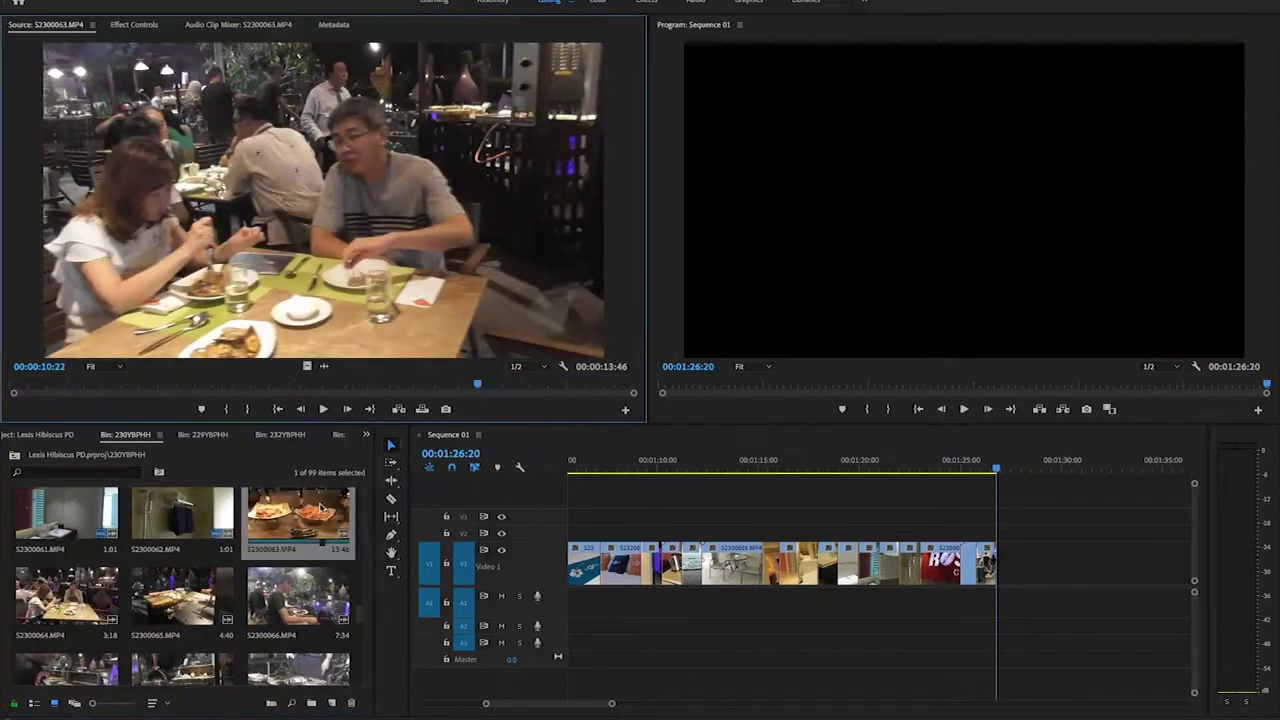
key("Home")
key("space")
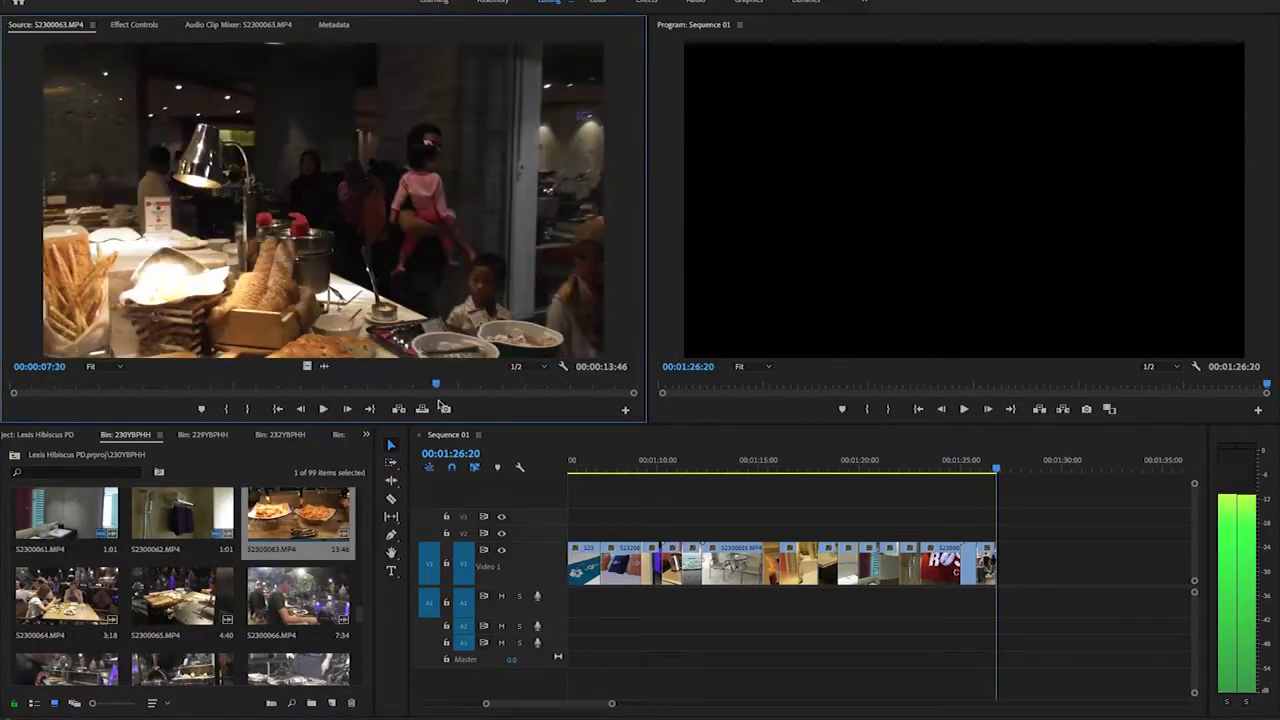
key("o")
key("period")
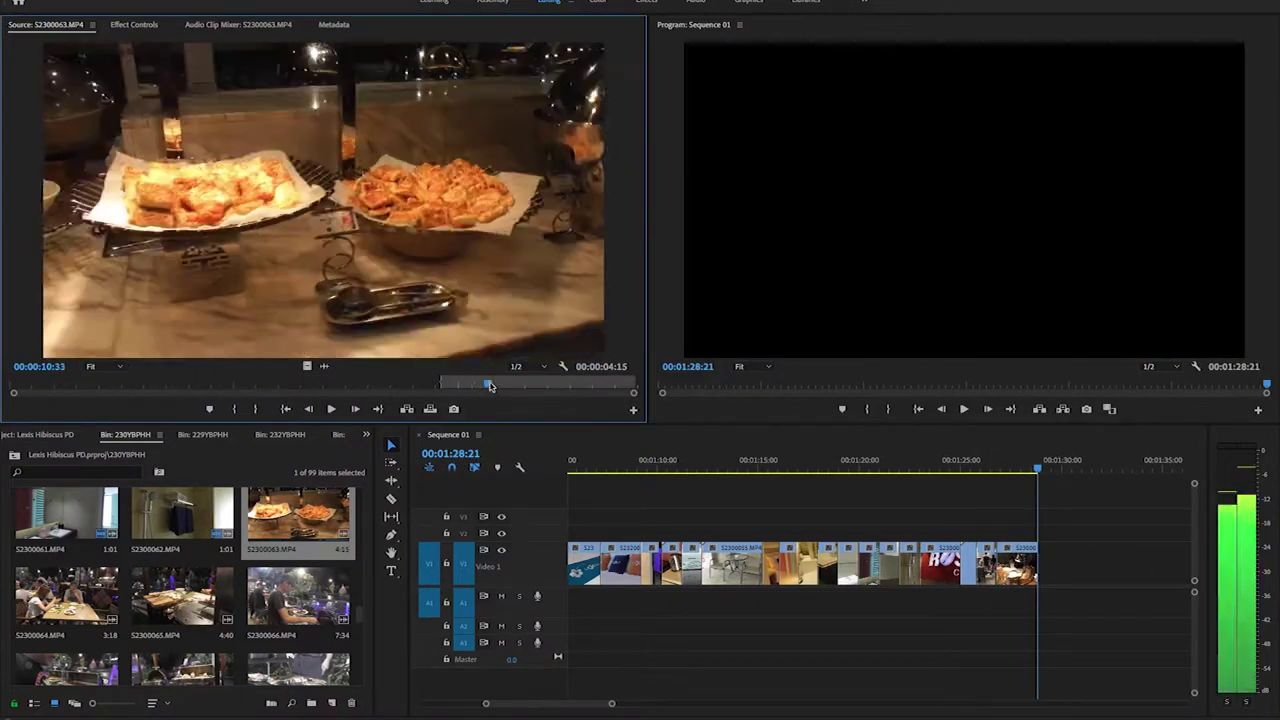
- Append roughly one-second ranges of S2300065 and S2300069, then load S2300068
mouse_move(537, 708)
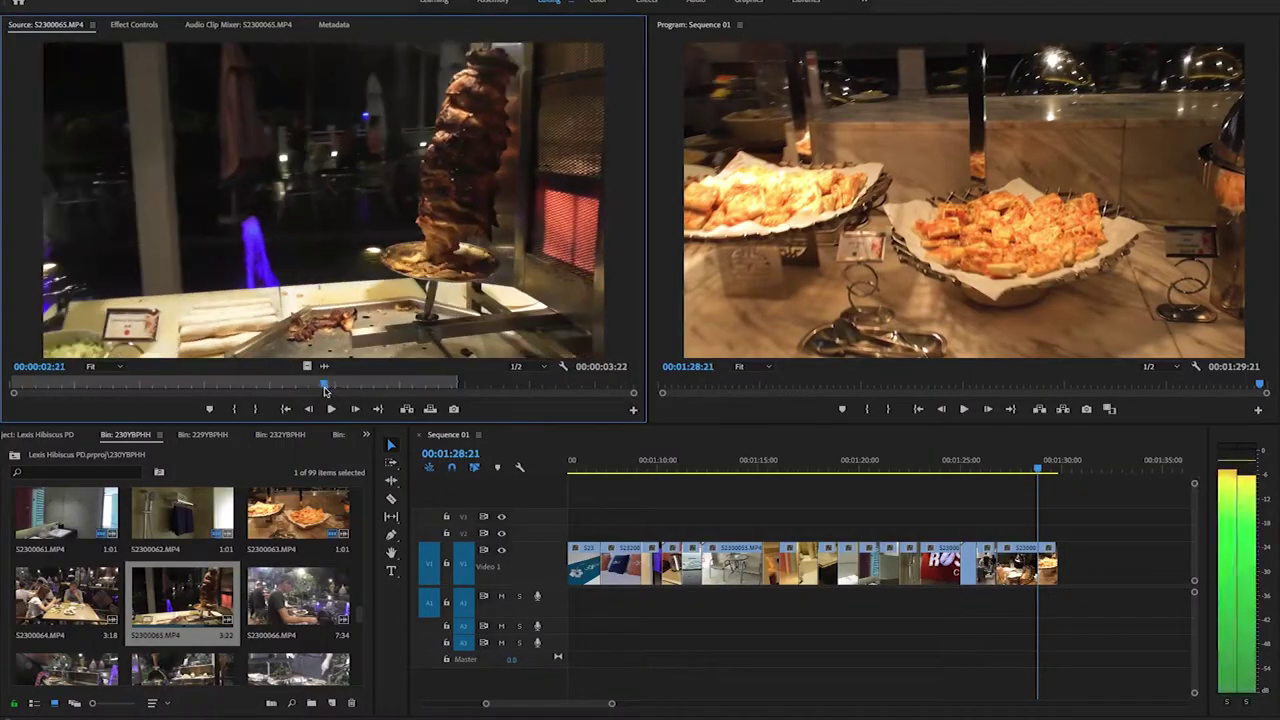
key("i")
key("period")
key("Down")
left_click(241, 388)
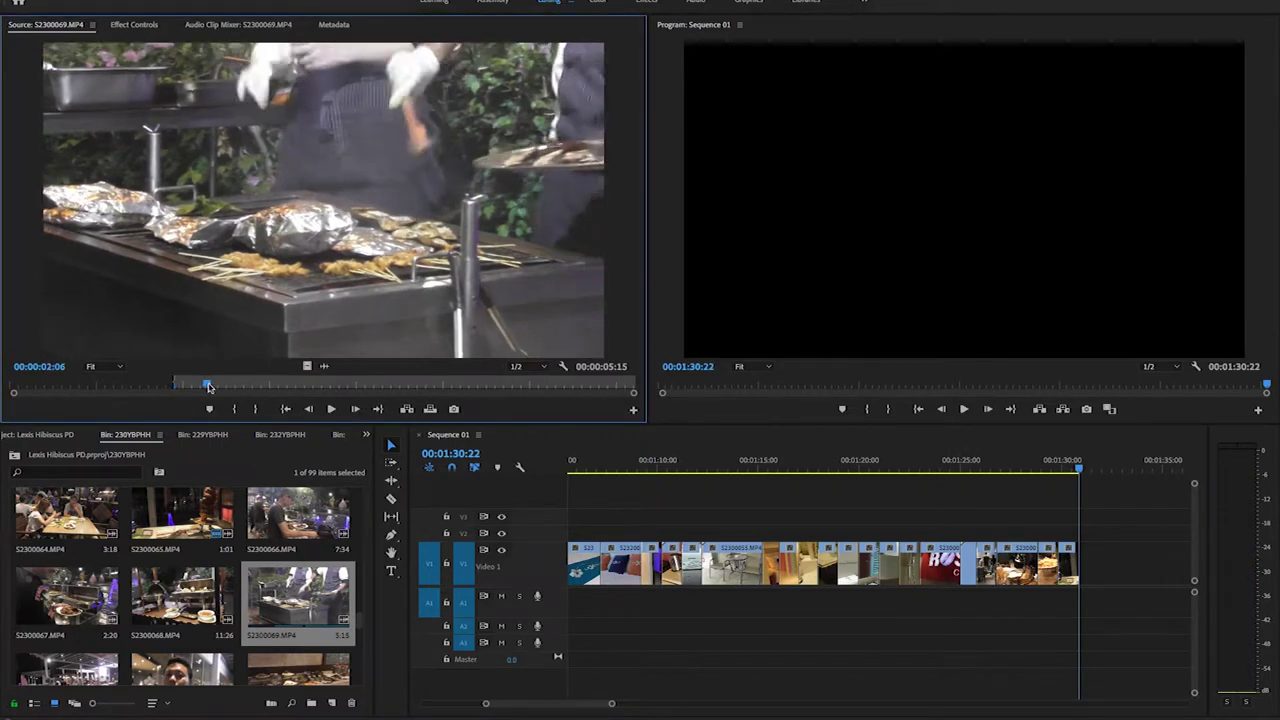
key("o")
key("period")
key("Left")
left_click(142, 388)
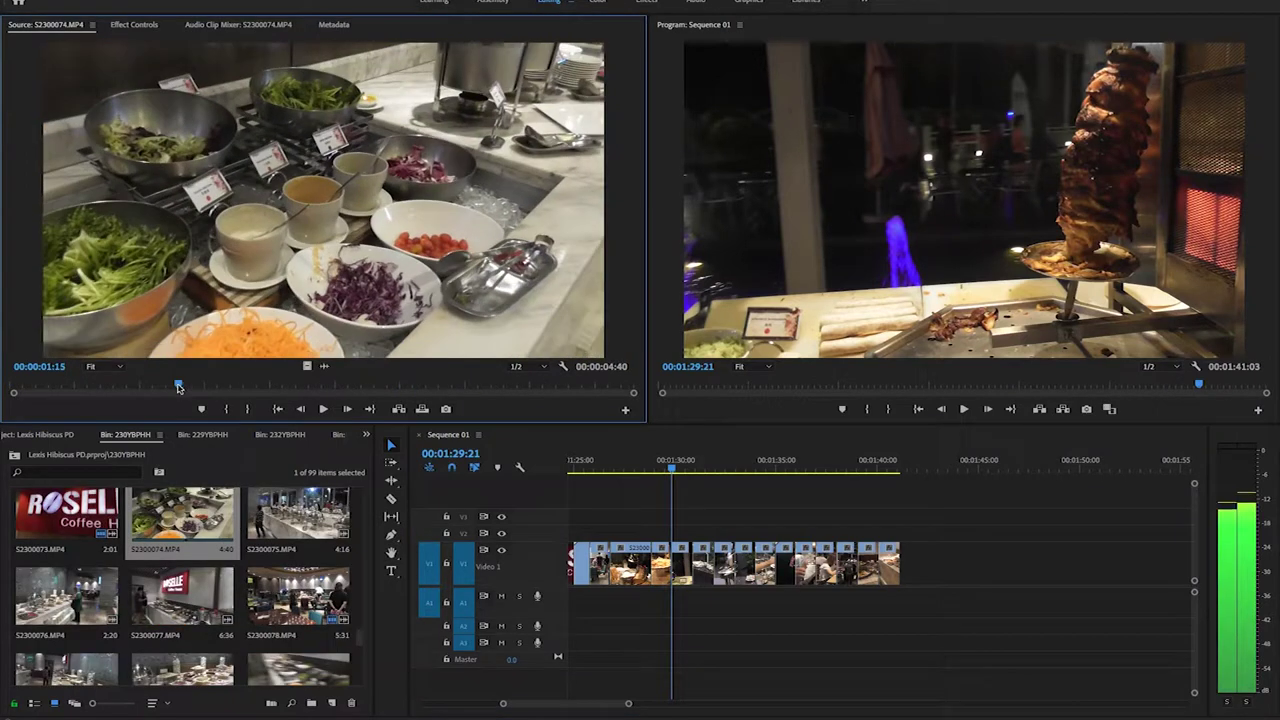
- Add one-second dessert-buffet shots to the end of the sequence
left_click_drag(178, 388, 157, 390)
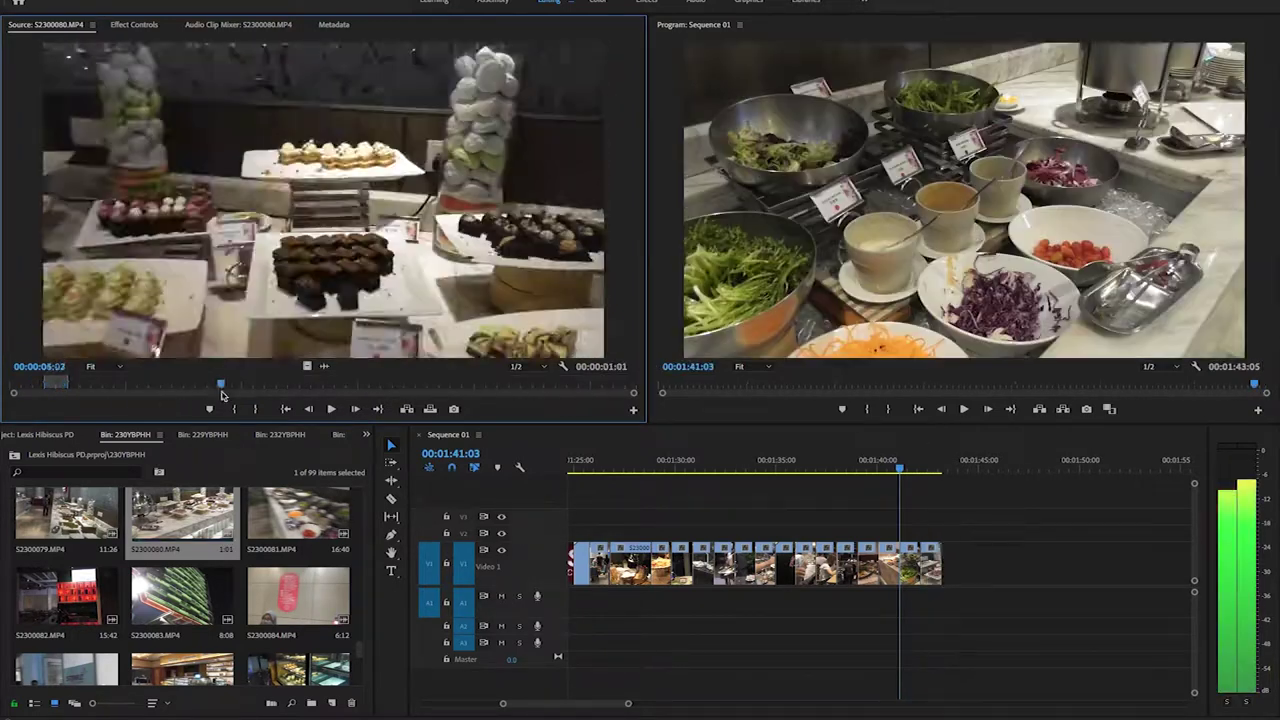
key("comma")
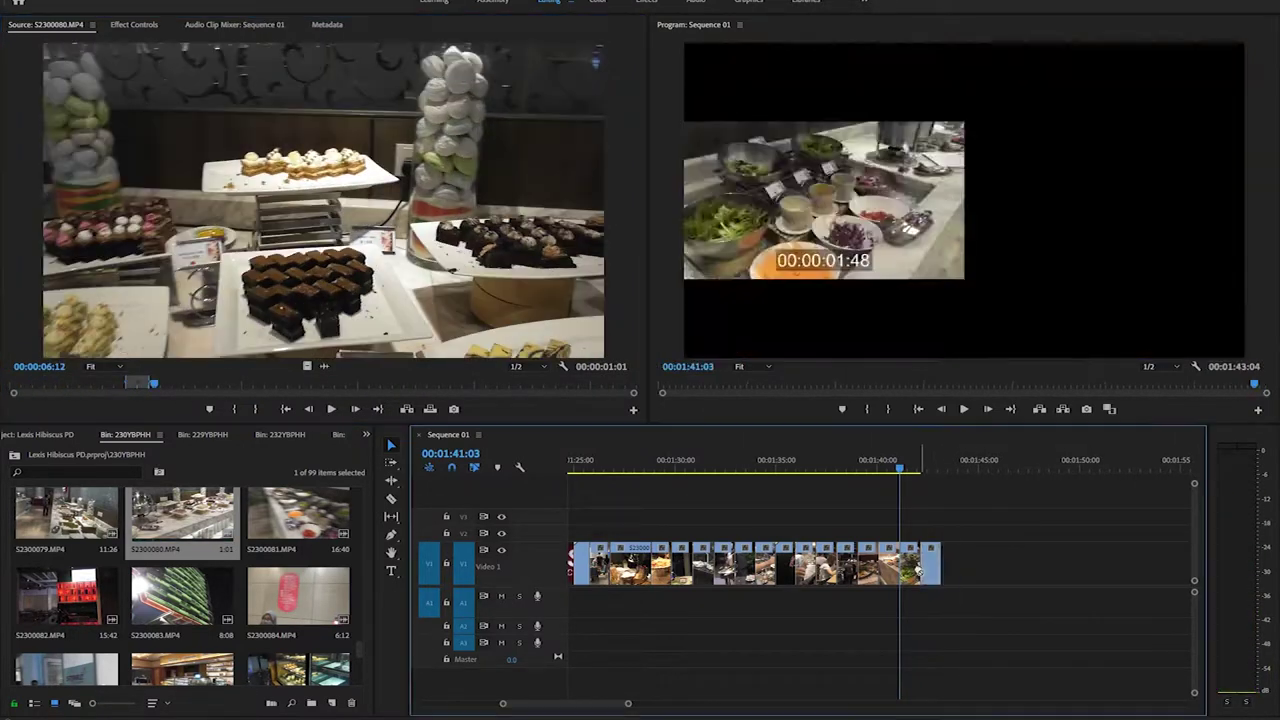
left_click_drag(128, 385, 437, 393)
key("comma")
- Add the lit hotel facade shot and undo the accidental clip move
left_click(951, 468)
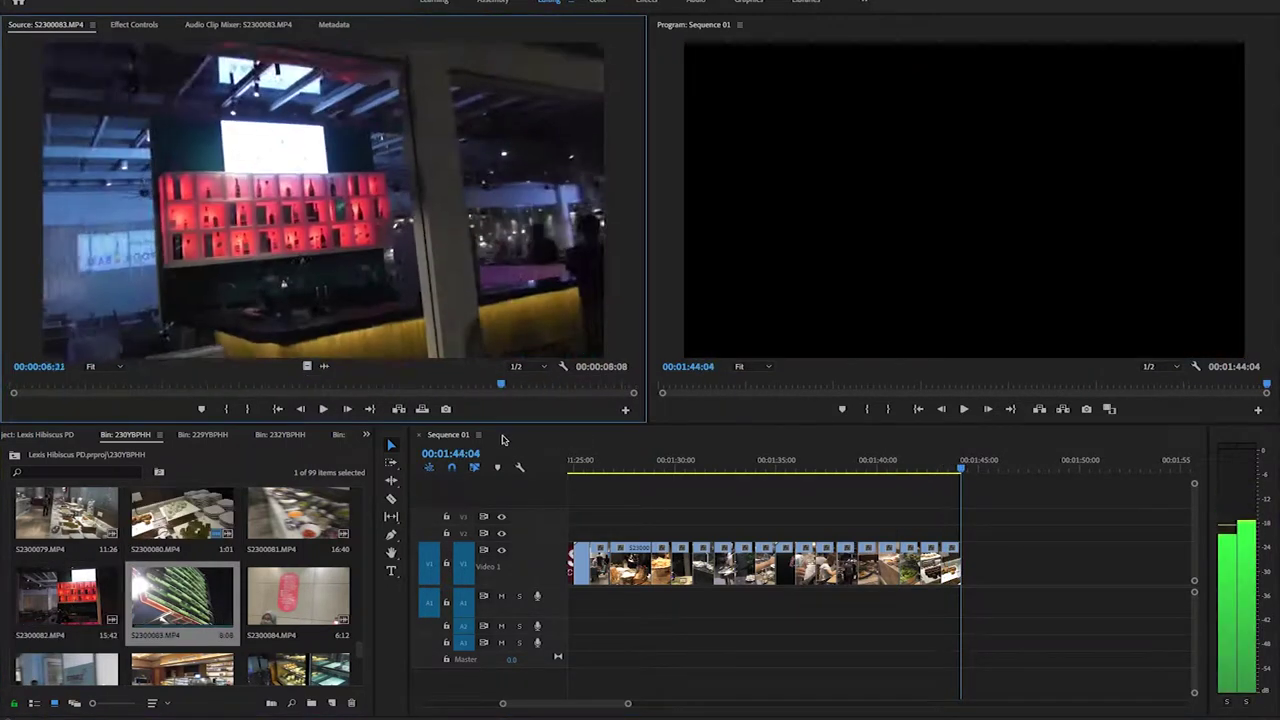
key("o")
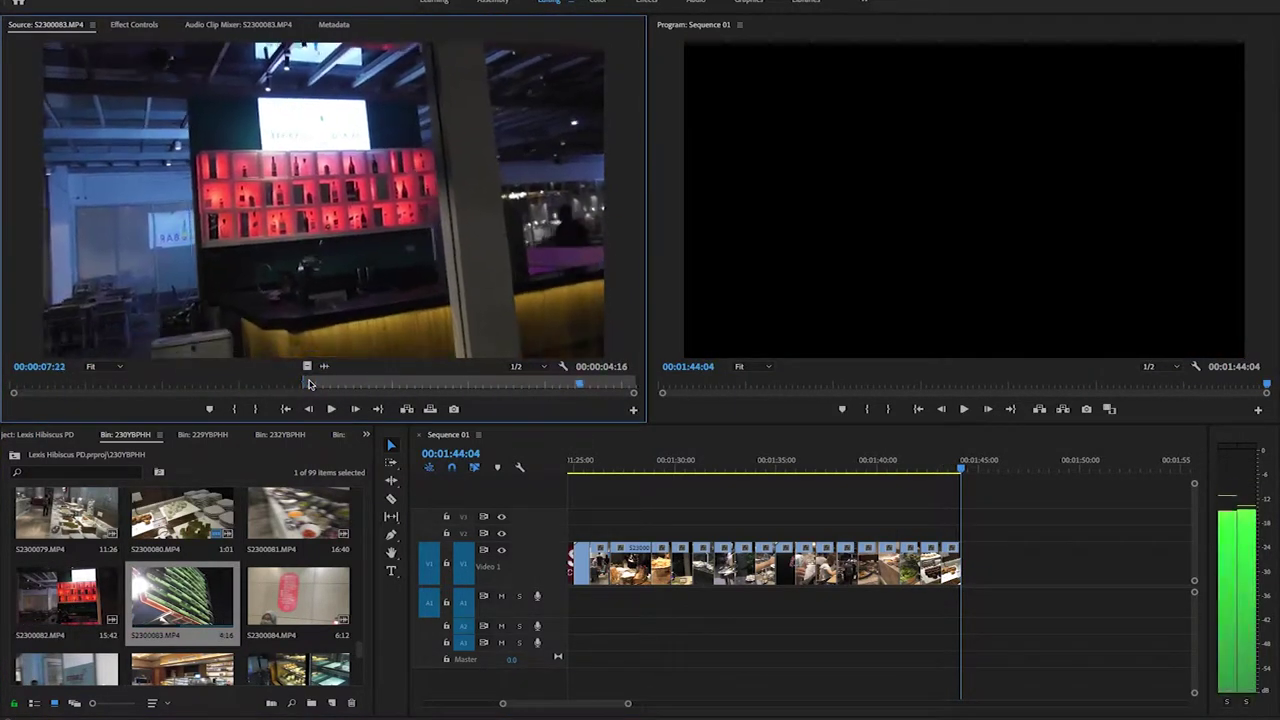
key("comma")
left_click(991, 468)
mouse_move(991, 470)
left_mouse_down()
mouse_move(1126, 468)
mouse_move(1090, 475)
left_mouse_up()
key("j")
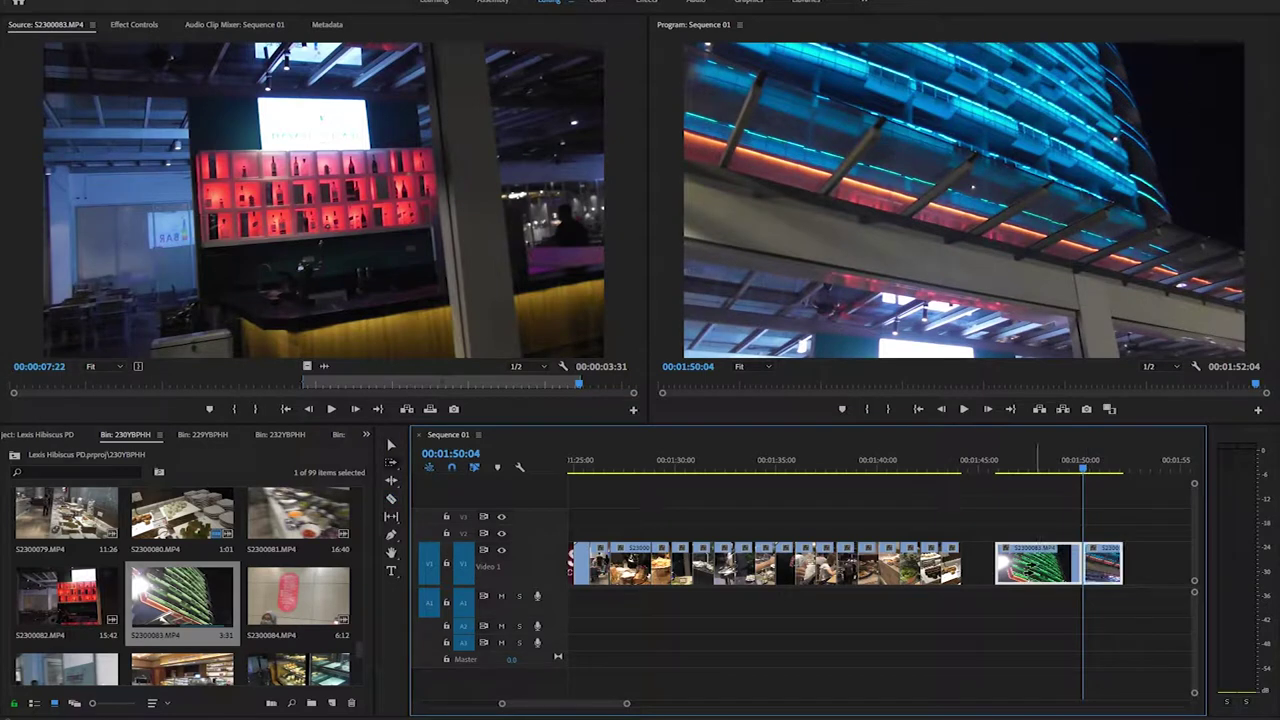
key("ctrl+z")
- Append the S2300082 Pool Bar shot starting at 5:43
double_click(66, 600)
left_click_drag(280, 386, 237, 391)
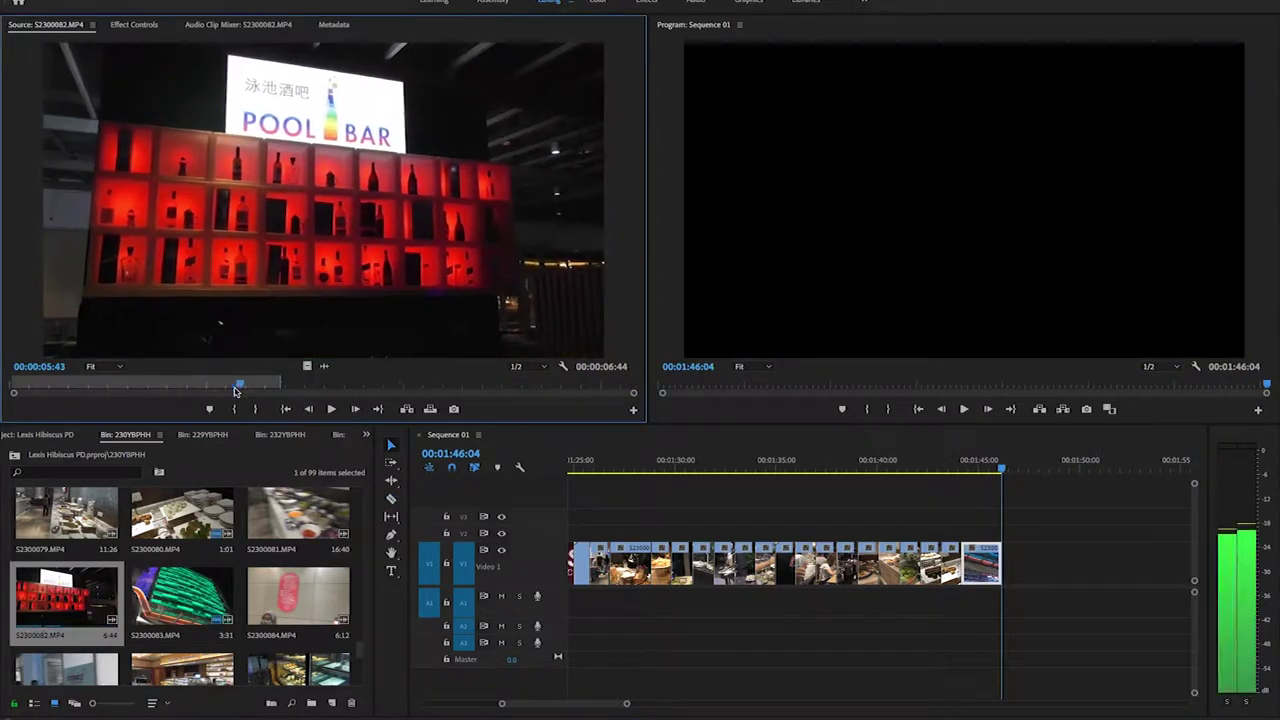
key("i")
key(".")
scroll(300, 580, "down", 3)
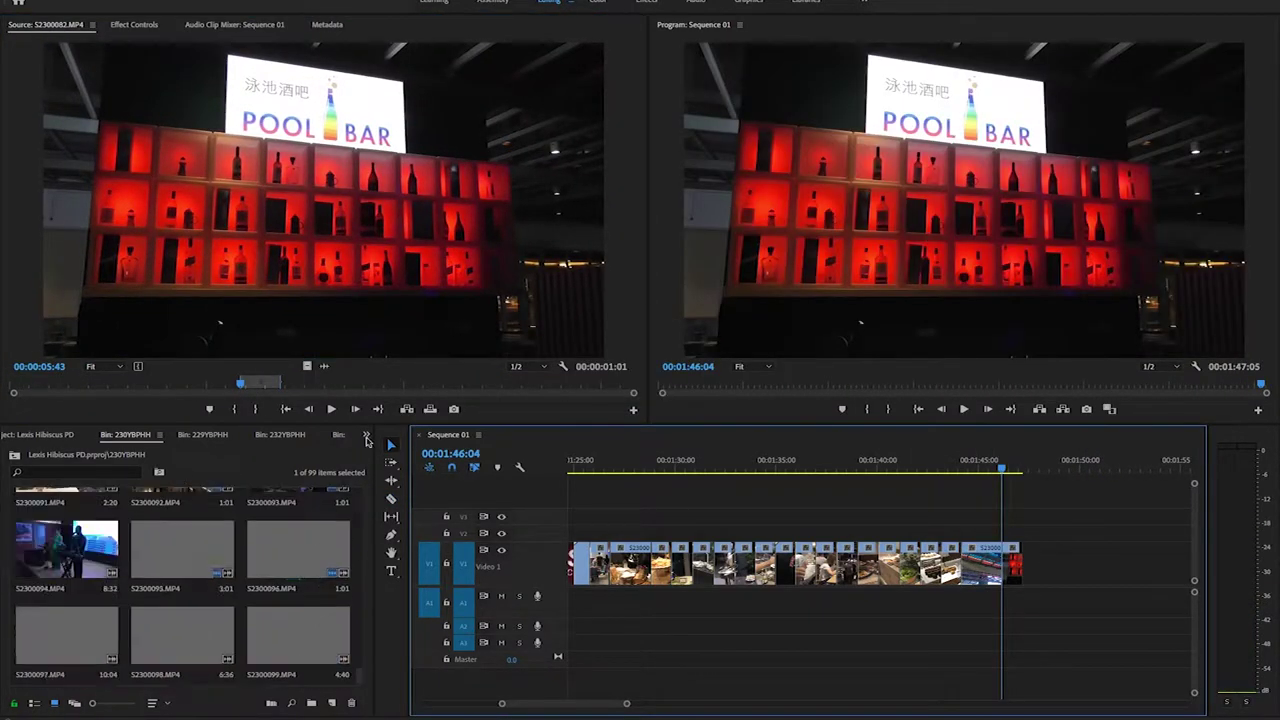
- Open bin 231YBPHH and append a one-second range of Sky Lite Bar clip S2310006
left_click(415, 465)
double_click(186, 614)
double_click(298, 548)
left_click(444, 388)
left_click_drag(444, 388, 153, 388)
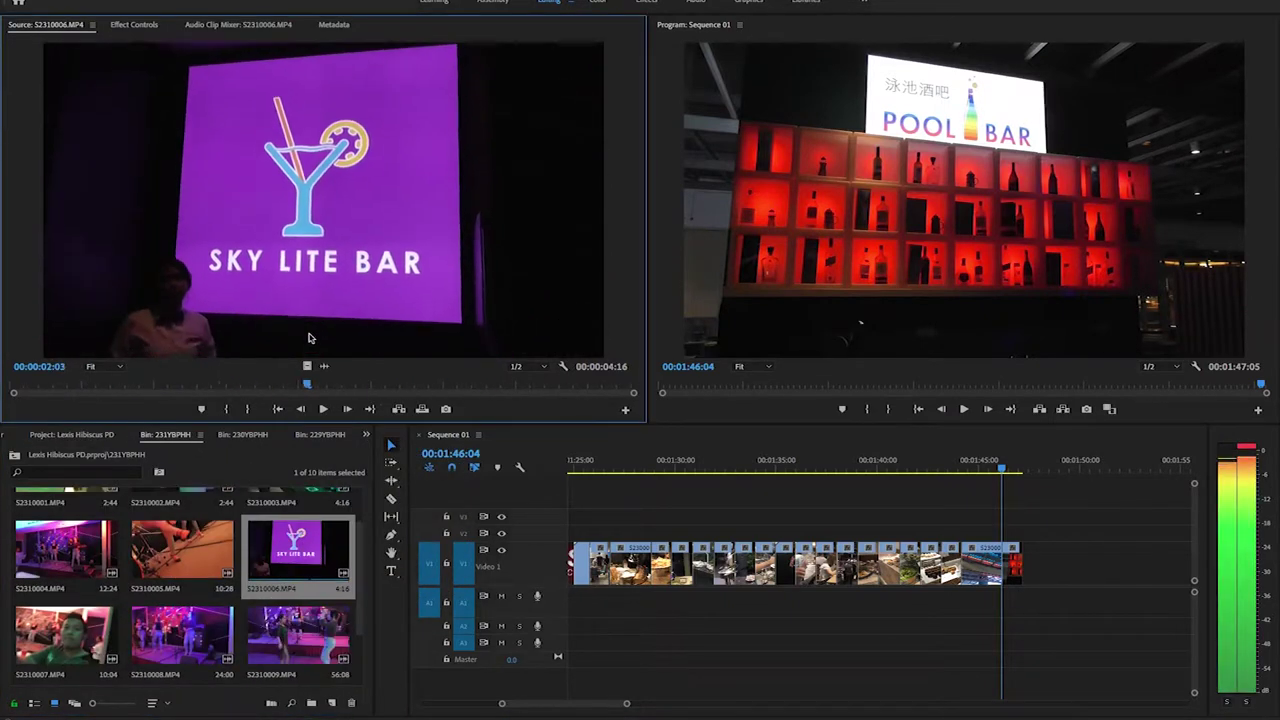
key("i")
key("comma")
- Append one-second ranges of bar shots S2310001 and S2310002 to the sequence end
scroll(372, 595, "down", 1)
scroll(372, 595, "up", 1)
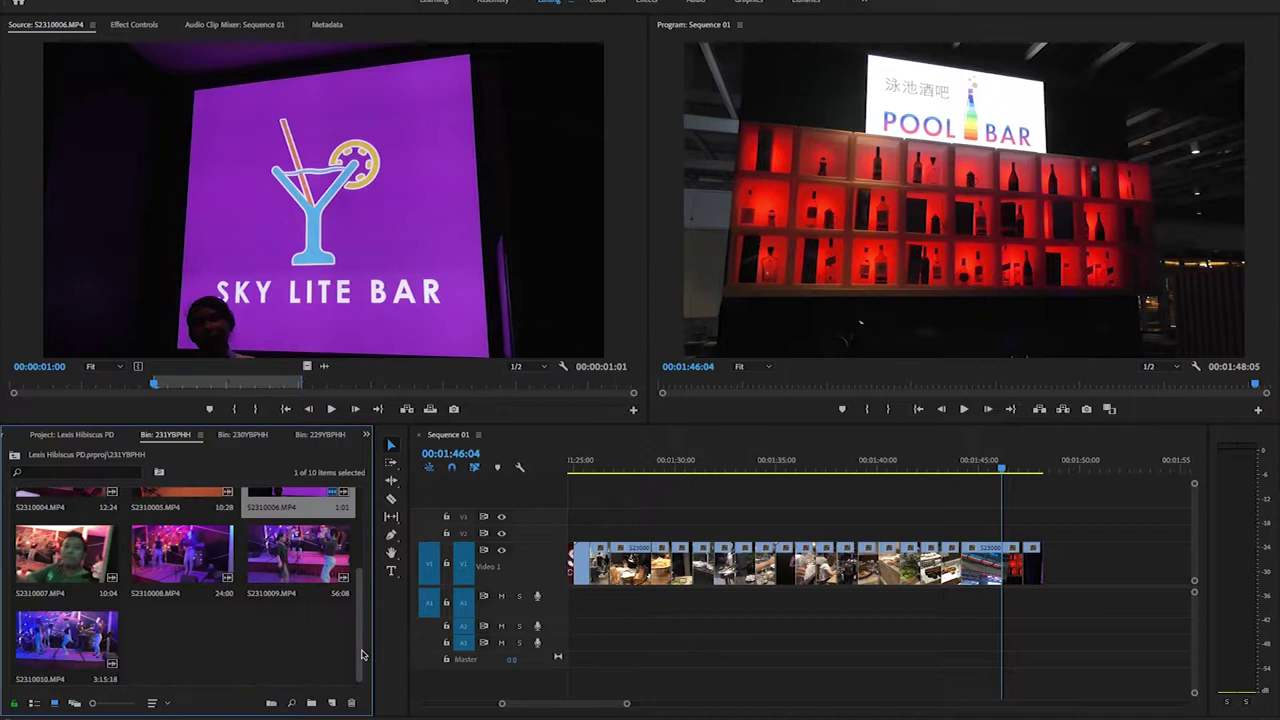
double_click(65, 520)
left_click_drag(8, 388, 227, 388)
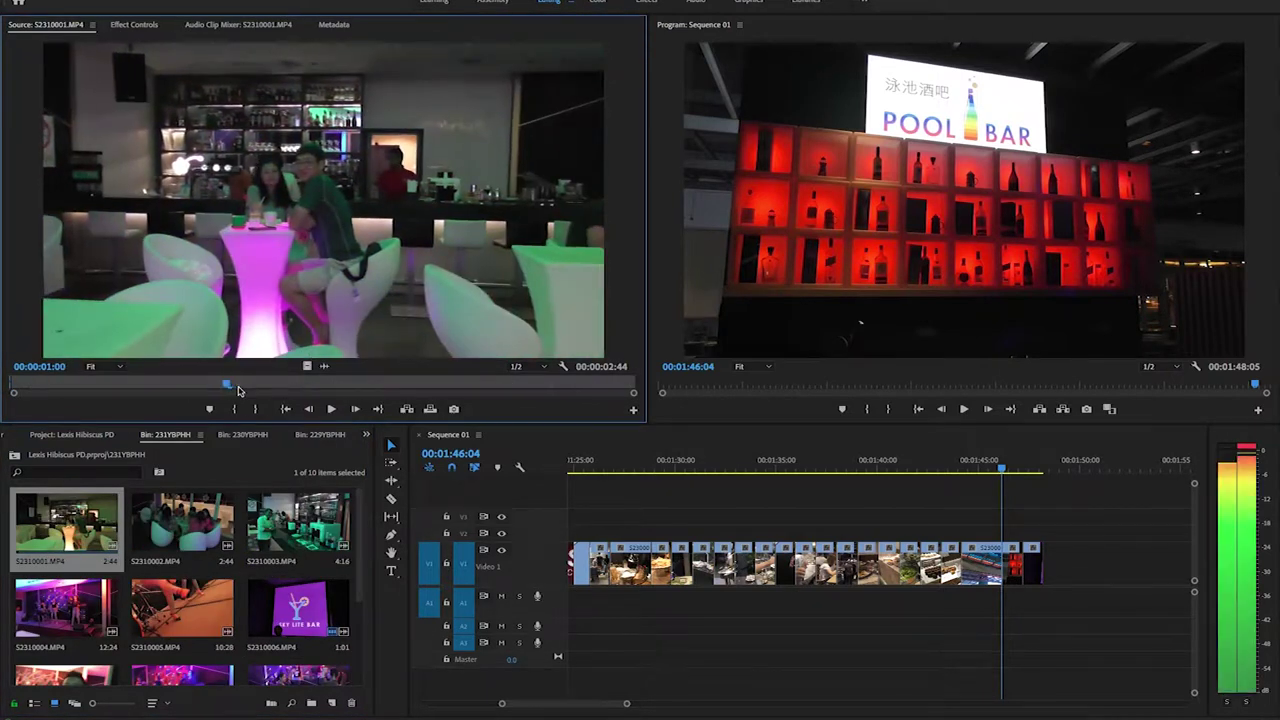
key("o")
key("comma")
double_click(181, 520)
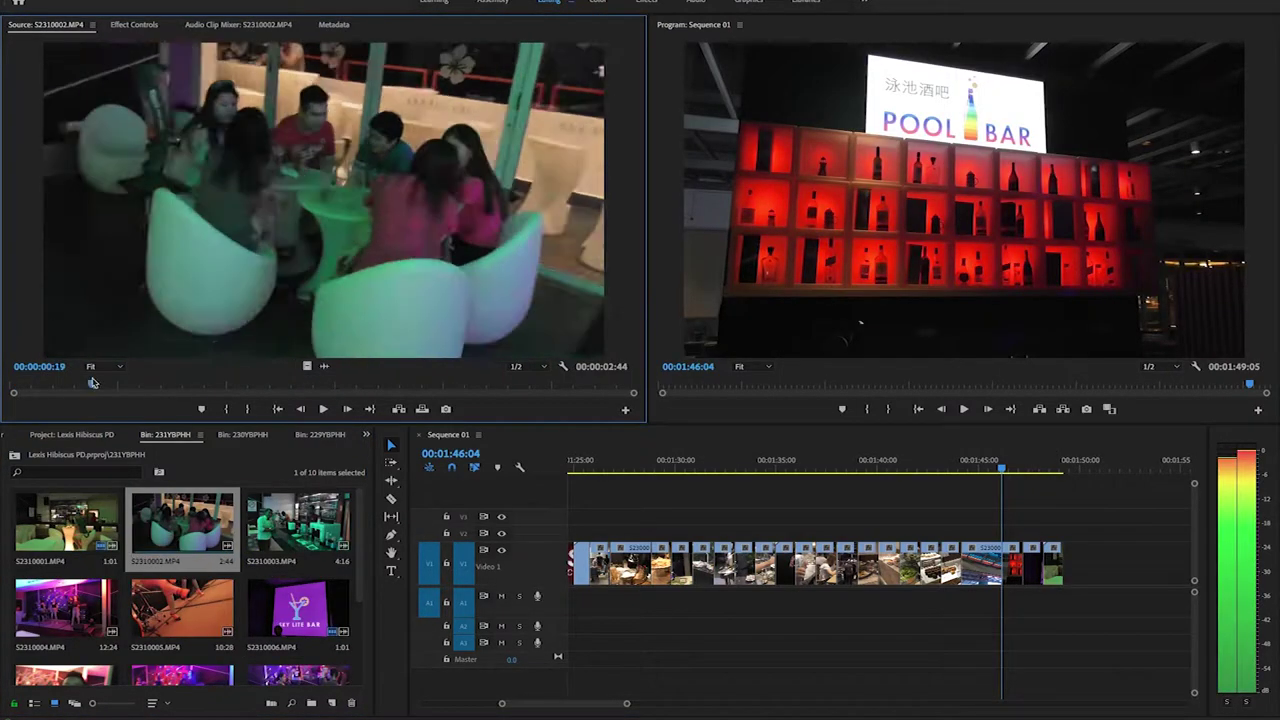
key("comma")
- Mark an in point at 10:19 in band clip S2310004 and append it
double_click(298, 520)
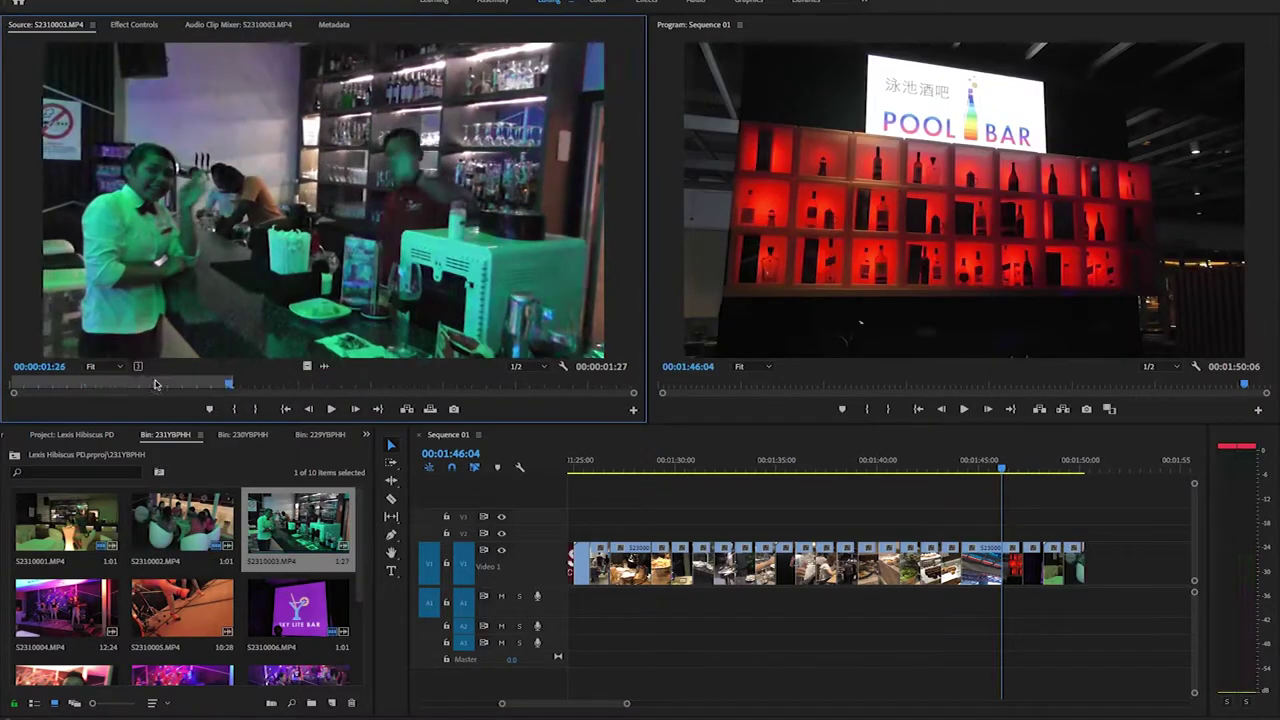
double_click(65, 607)
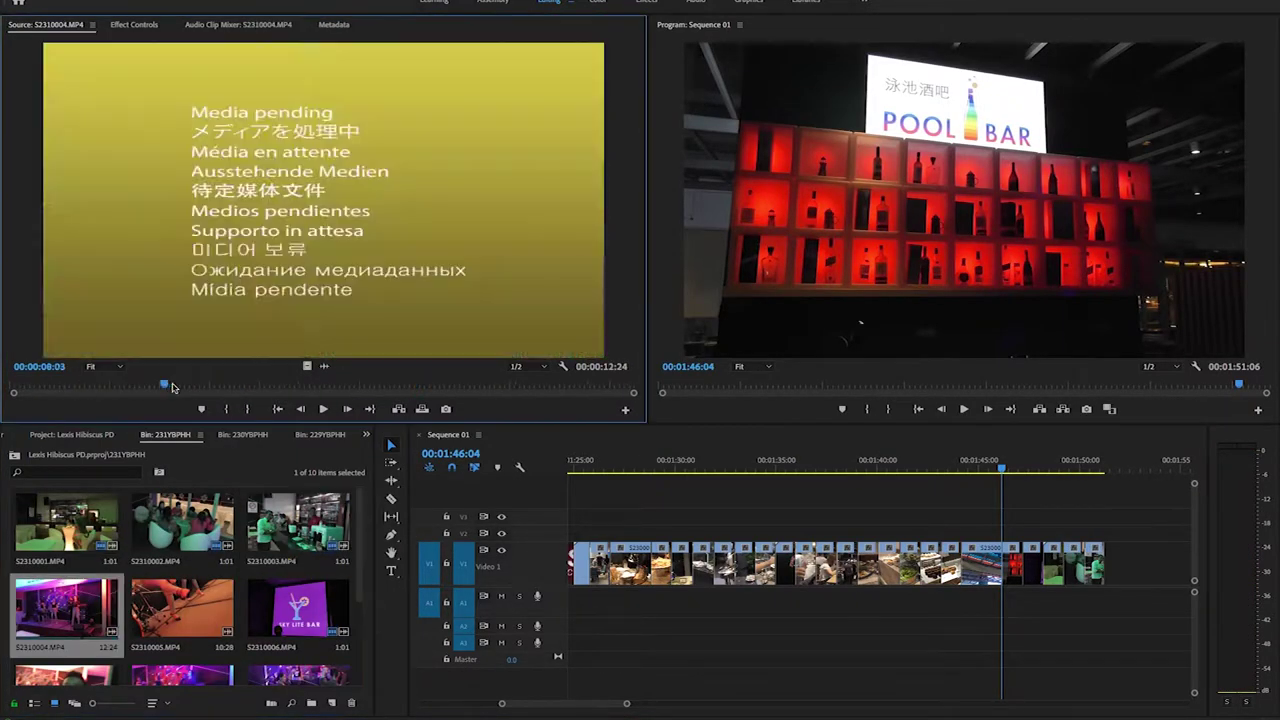
key("i")
key("o")
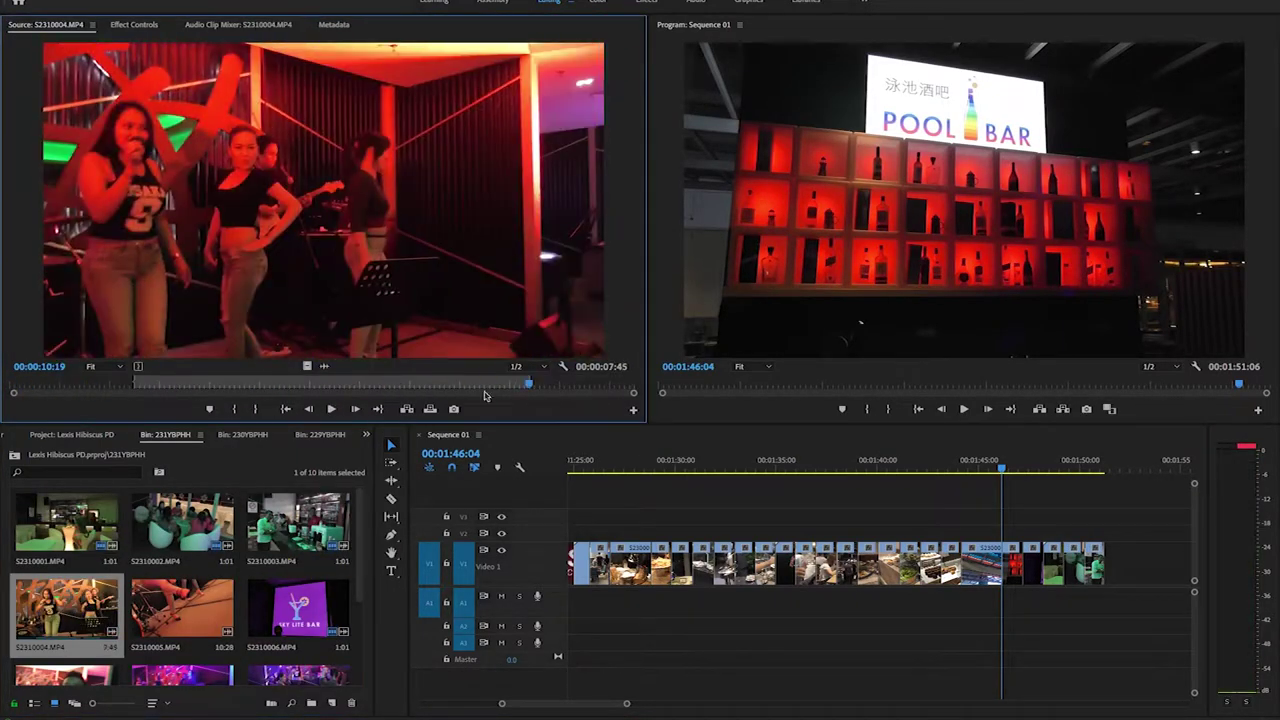
key("comma")
- Shorten the band clip with Speed/Duration, rippling the later clips
left_click(755, 468)
left_click_drag(755, 468, 890, 468)
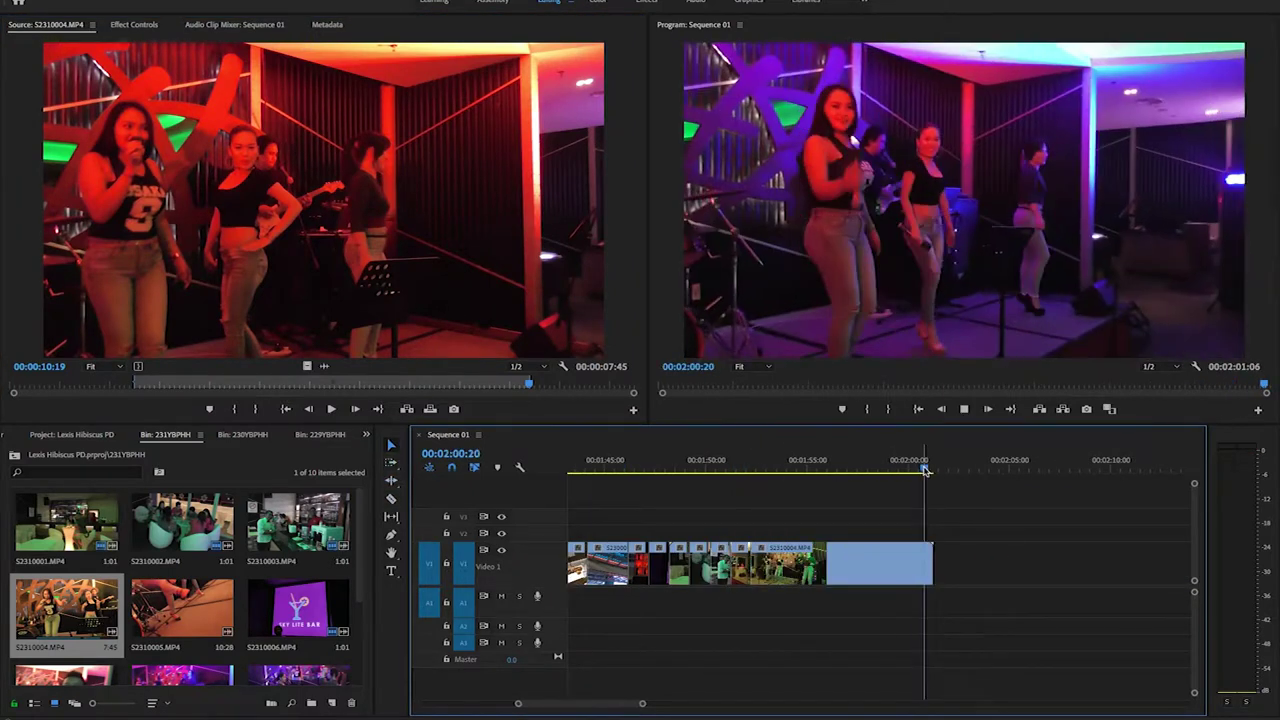
left_click_drag(580, 704, 603, 707)
key("j")
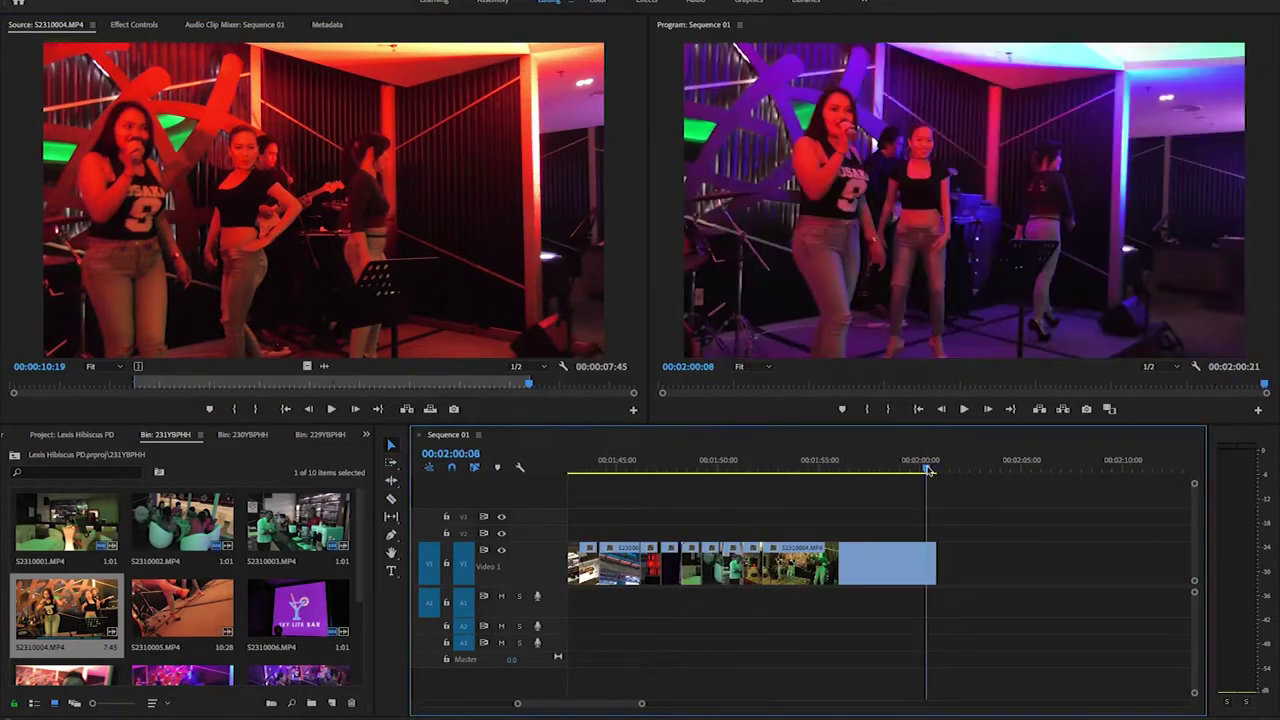
key("ctrl+r")
key("Return")
key("End")
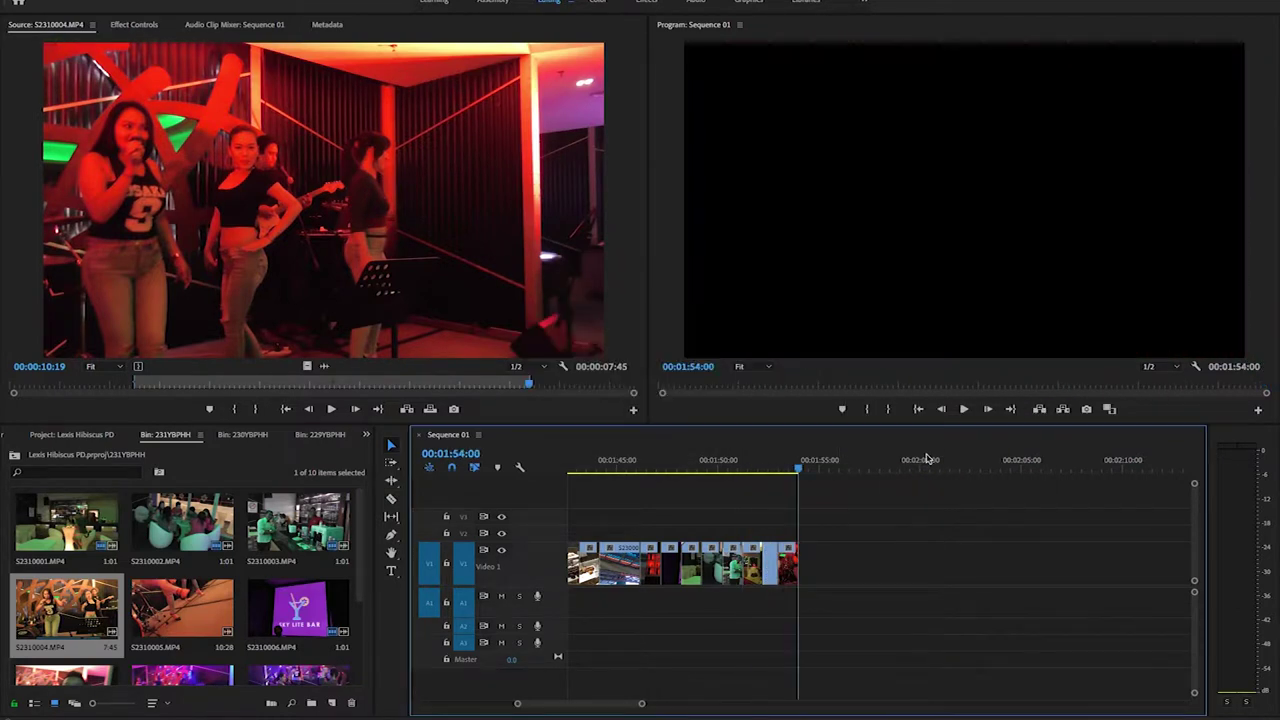
- Append a band shot from S2310005 starting at 1:09, then save the project
scroll(182, 580, "down", 1)
double_click(182, 548)
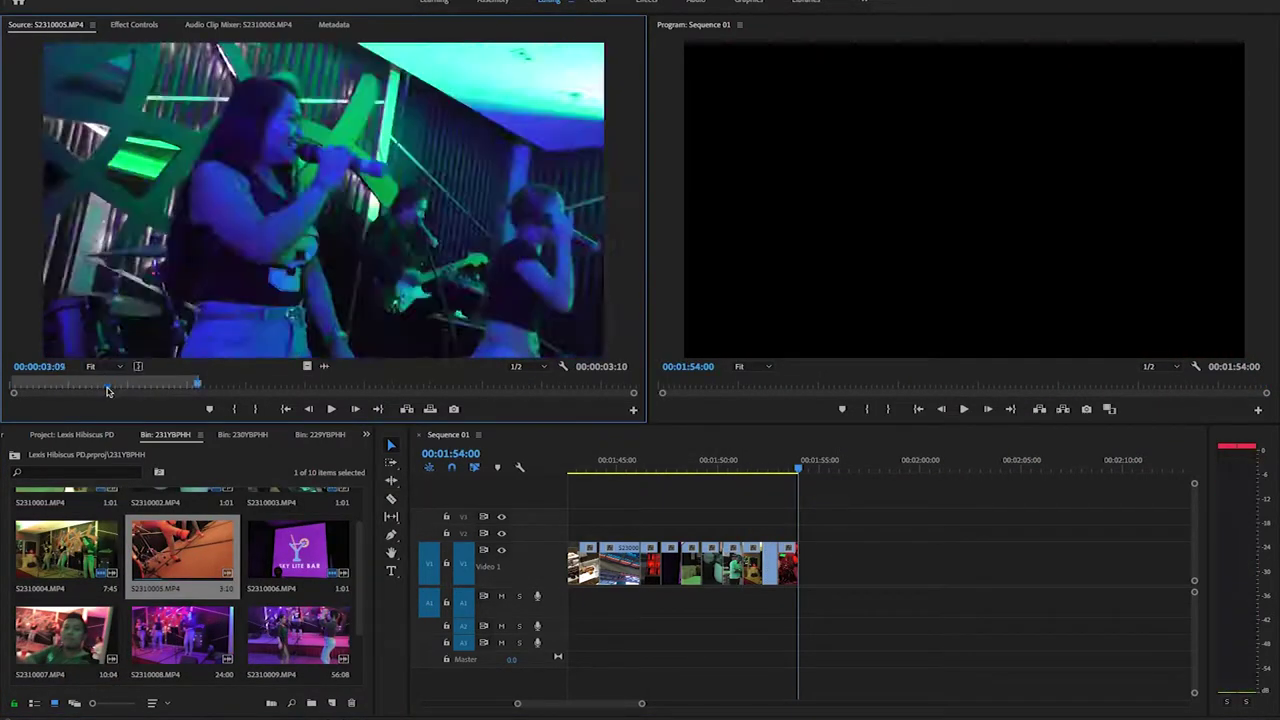
left_click_drag(108, 391, 79, 391)
key("i")
left_click_drag(320, 200, 862, 565)
key("End")
key("ctrl+s")
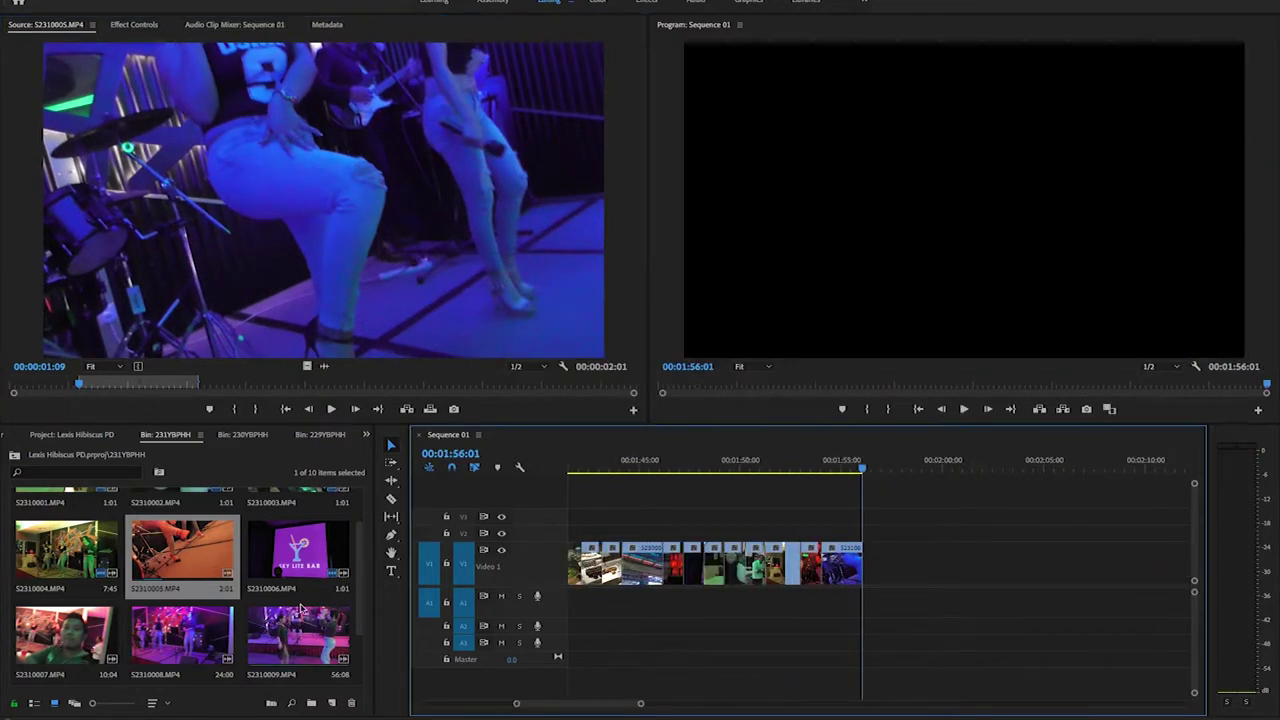
- Append three separate shots from S2310008, starting around 3:12, to the sequence end
double_click(182, 635)
left_click_drag(130, 388, 97, 388)
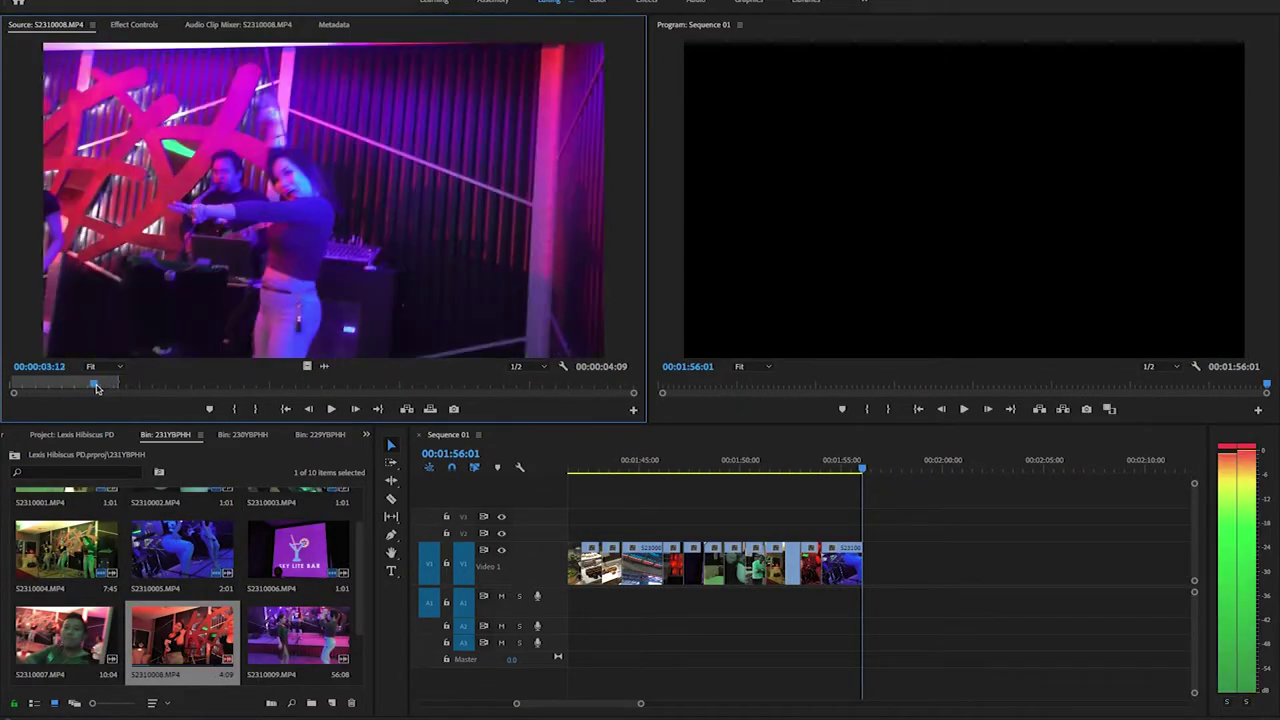
left_click_drag(320, 200, 880, 565)
left_click_drag(120, 388, 364, 388)
key("i")
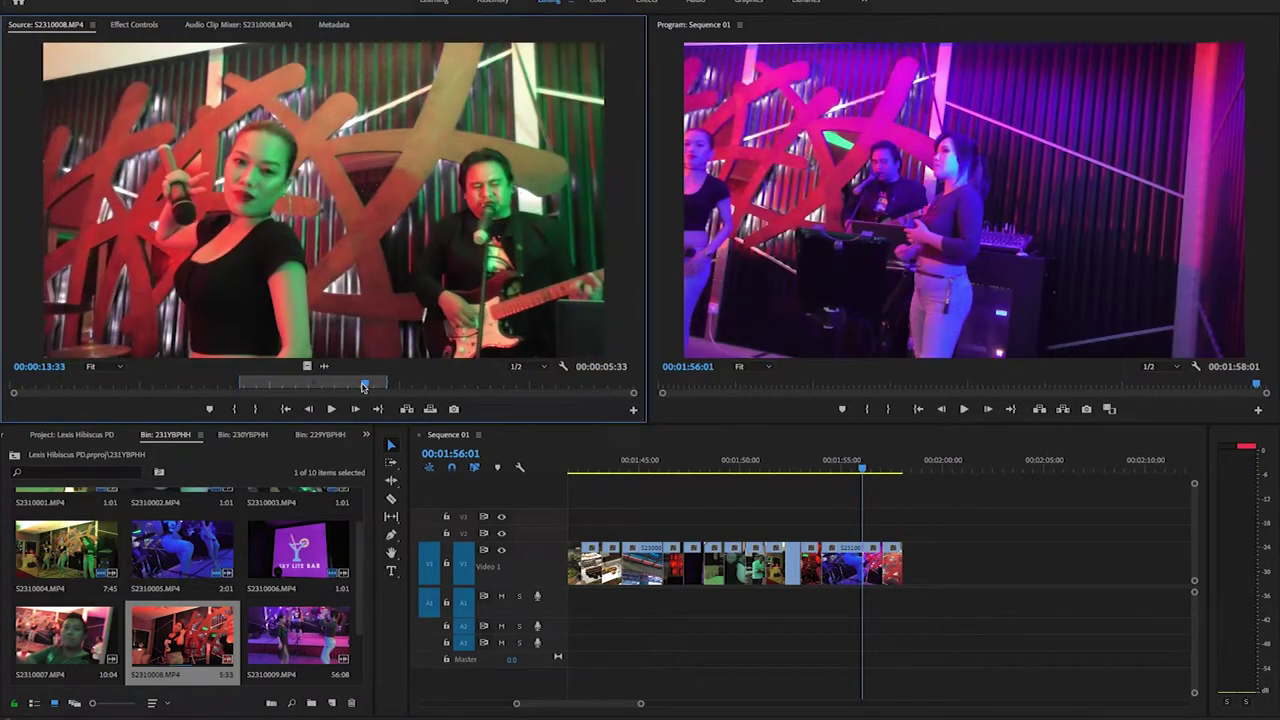
key("i")
left_click_drag(320, 200, 905, 565)
mouse_move(364, 388)
left_mouse_down()
mouse_move(519, 388)
mouse_move(497, 388)
left_mouse_up()
key("i")
left_click_drag(320, 200, 940, 565)
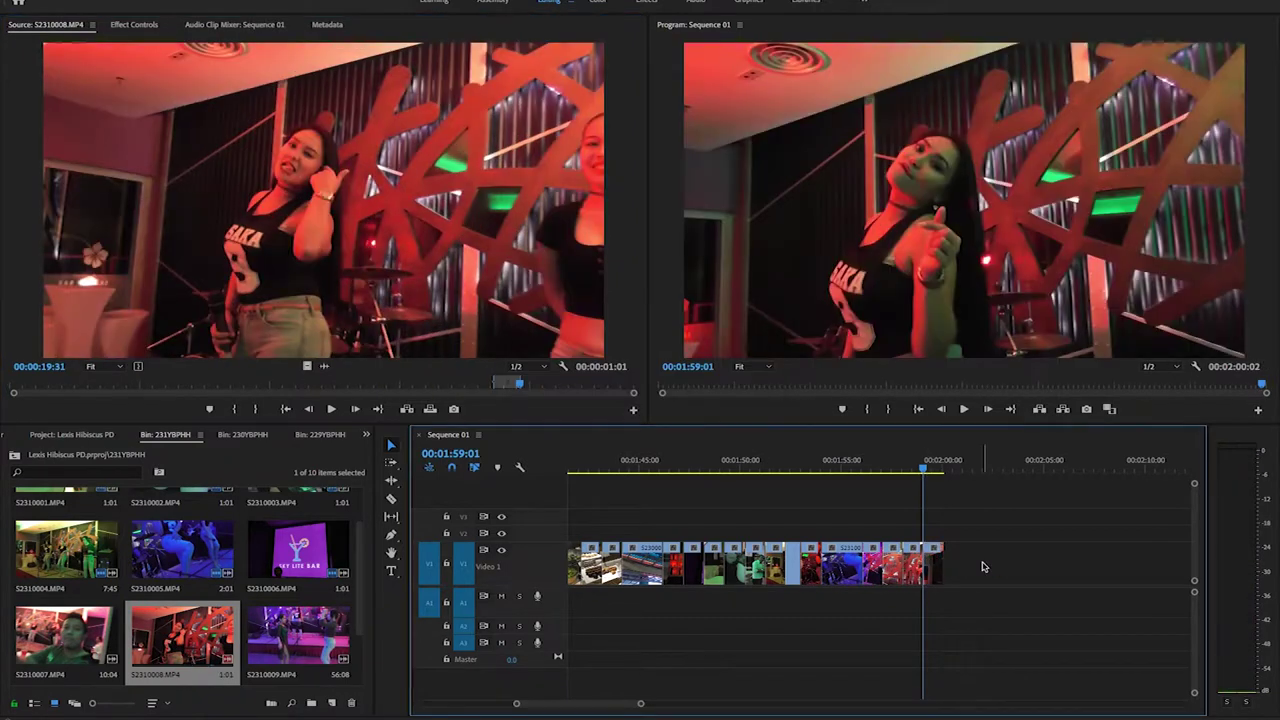
- Mark a one-second range in clip S2310010
scroll(300, 600, "down", 2)
double_click(65, 638)
left_click_drag(300, 388, 28, 388)
key("i")
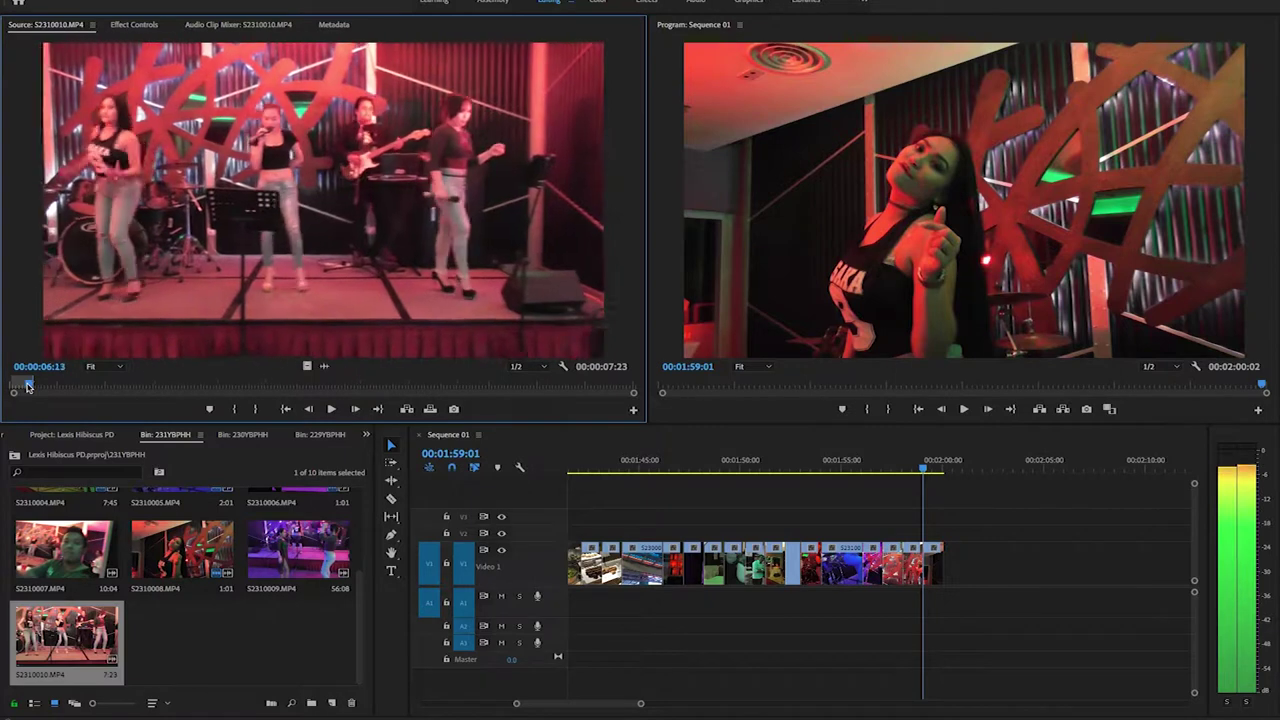
scroll(283, 440, "down", 3)
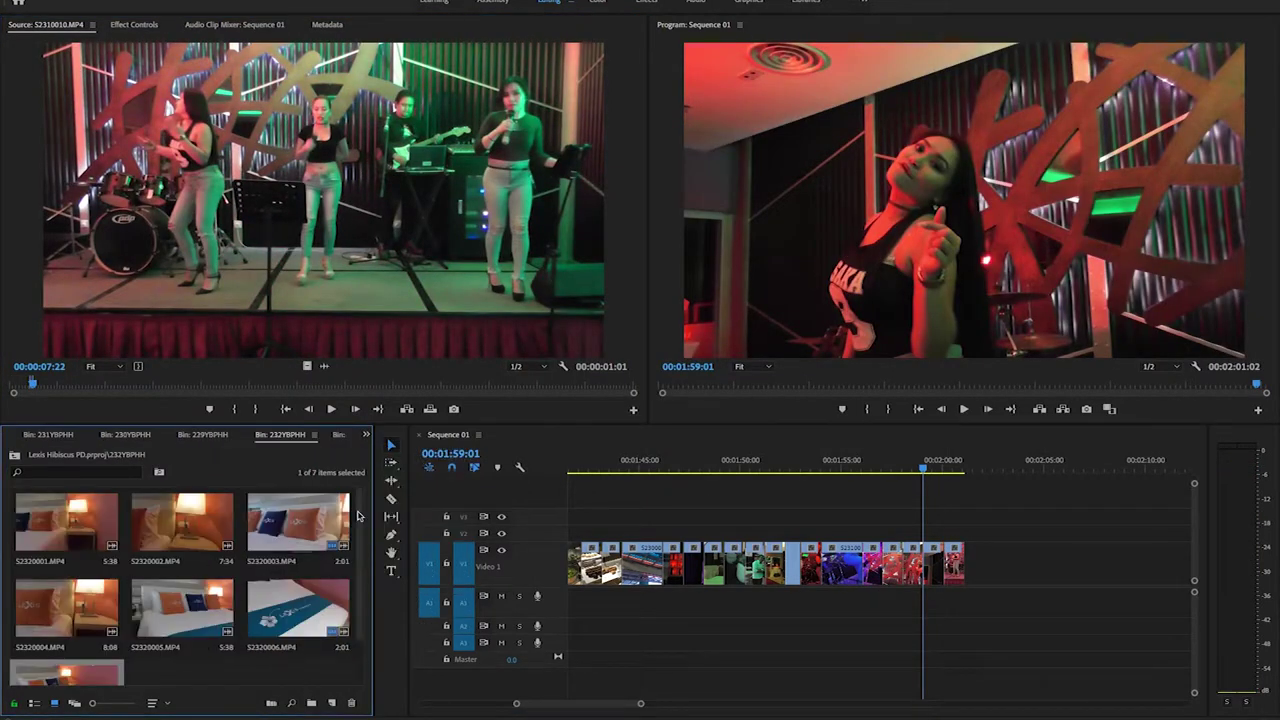
- Append facade shot S2300083 from bin 230YBPHH, lengthen it, and save
left_click(692, 462)
left_click(956, 462)
left_click(55, 434)
left_click(132, 434)
scroll(182, 580, "down", 5)
double_click(182, 600)
key("o")
key("i")
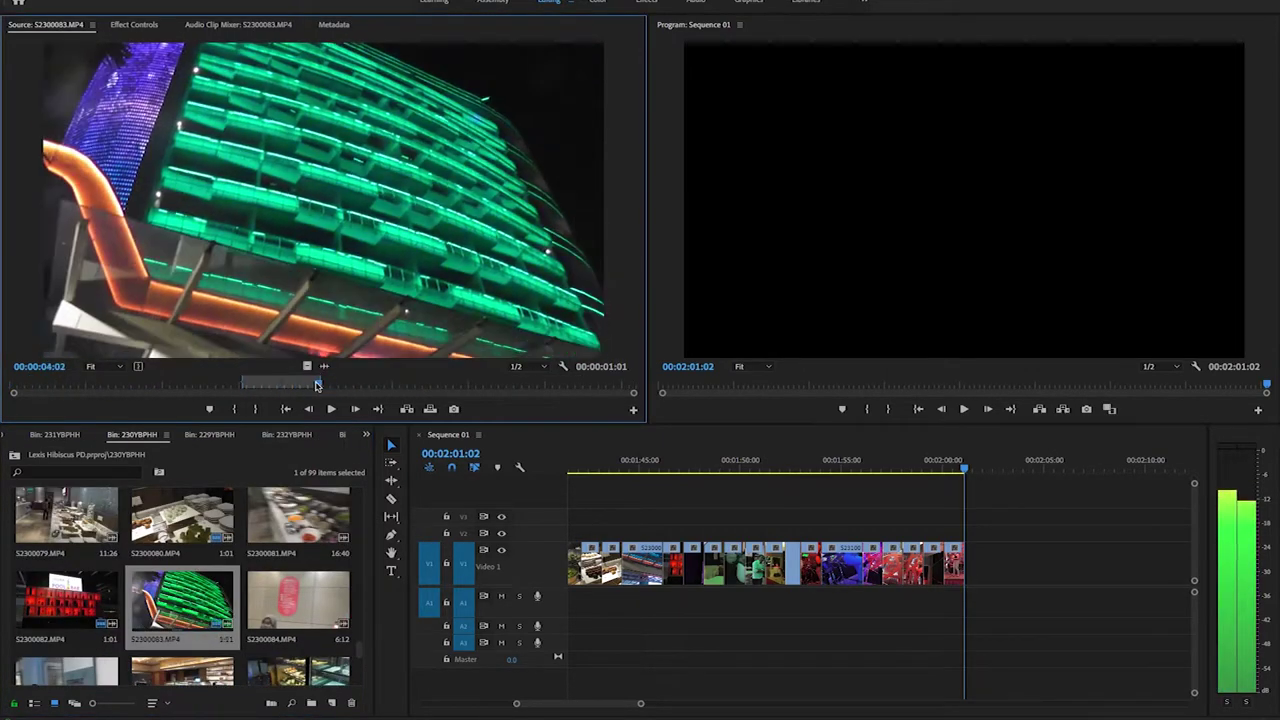
key("period")
left_click_drag(975, 567, 973, 566)
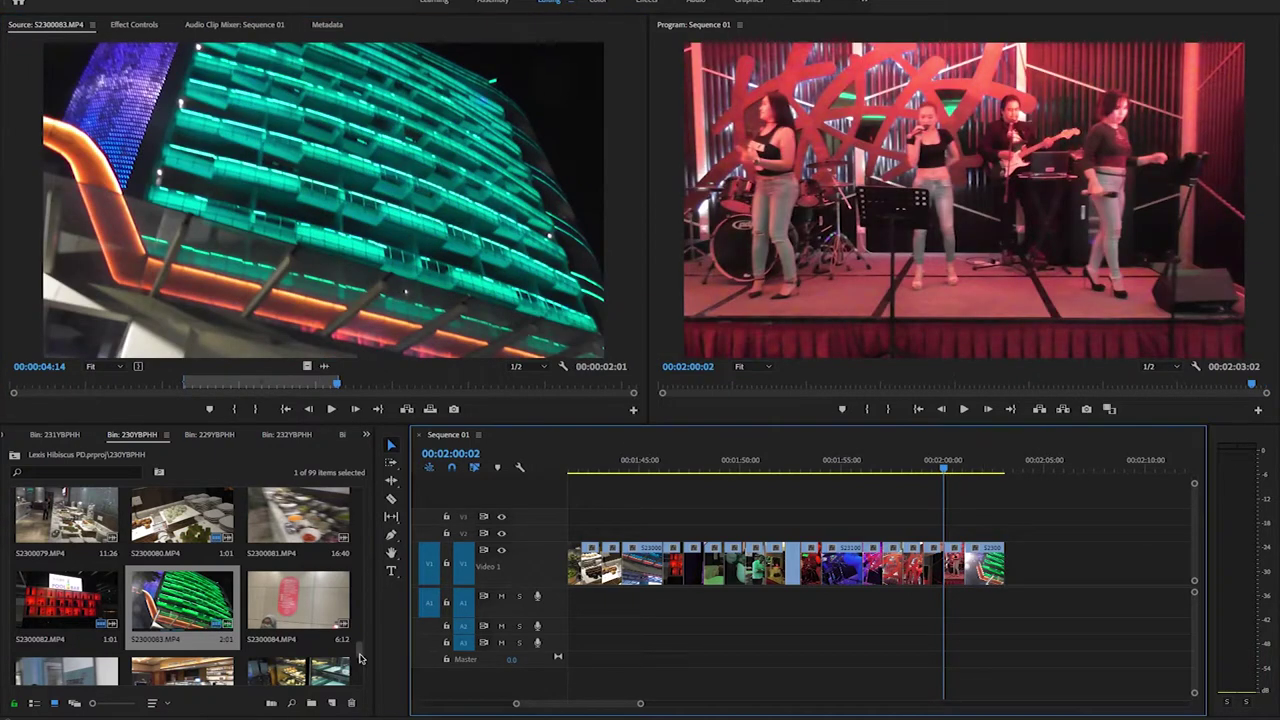
key("ctrl+s")
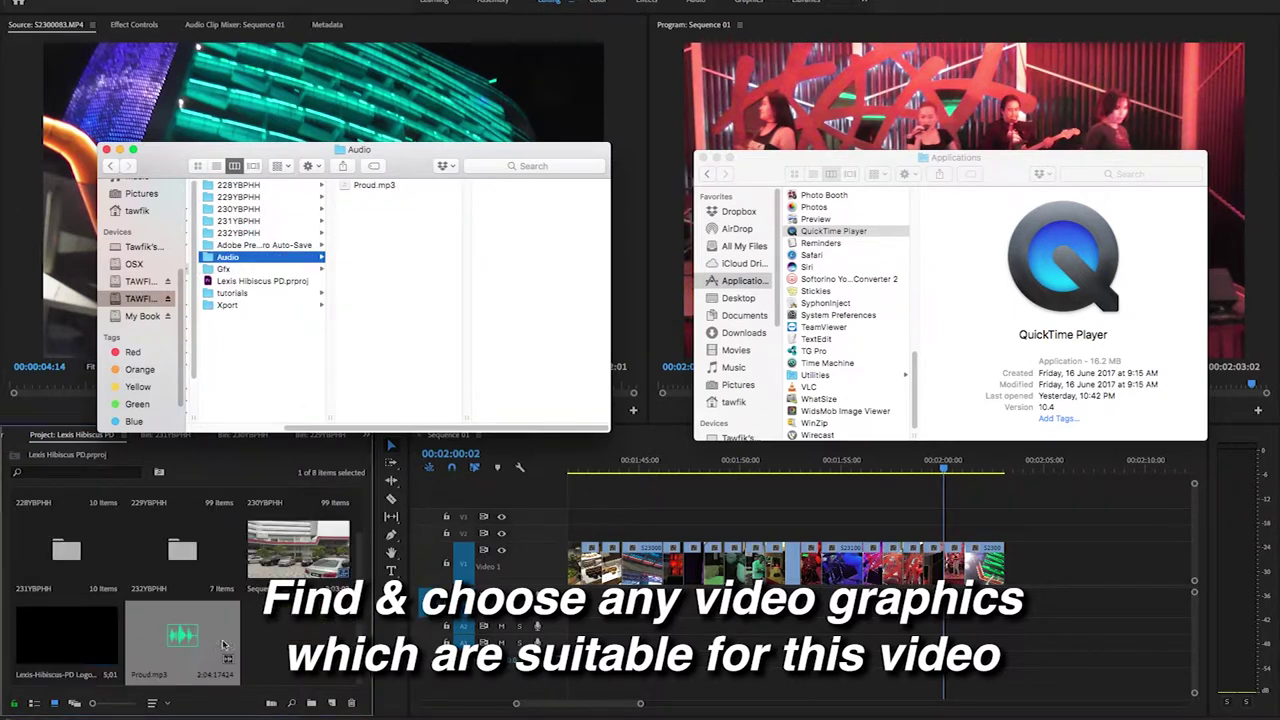
- Import the logo movie, place it after the last shot, and add a Dip to White before it
mouse_move(533, 210)
left_mouse_down()
mouse_move(1033, 585)
mouse_move(1012, 565)
left_mouse_up()
left_click_drag(1003, 470, 1008, 475)
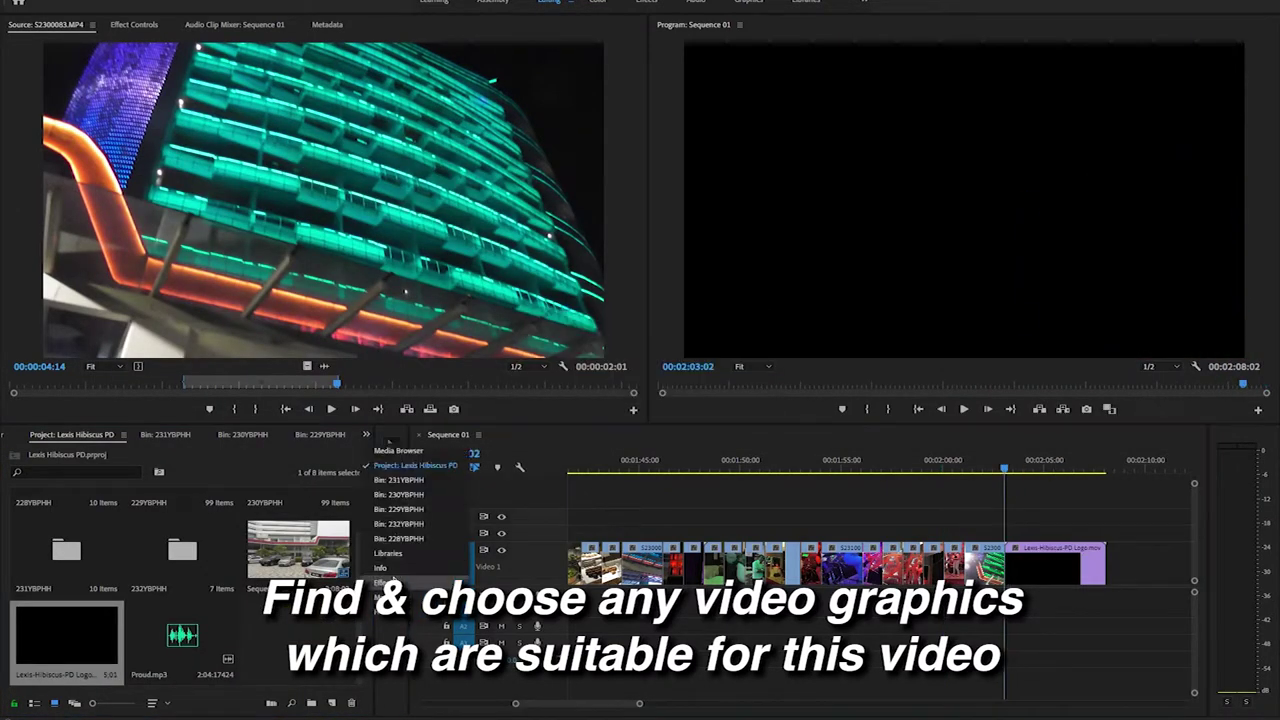
left_click(386, 582)
left_click_drag(933, 572, 1005, 563)
key("Return")
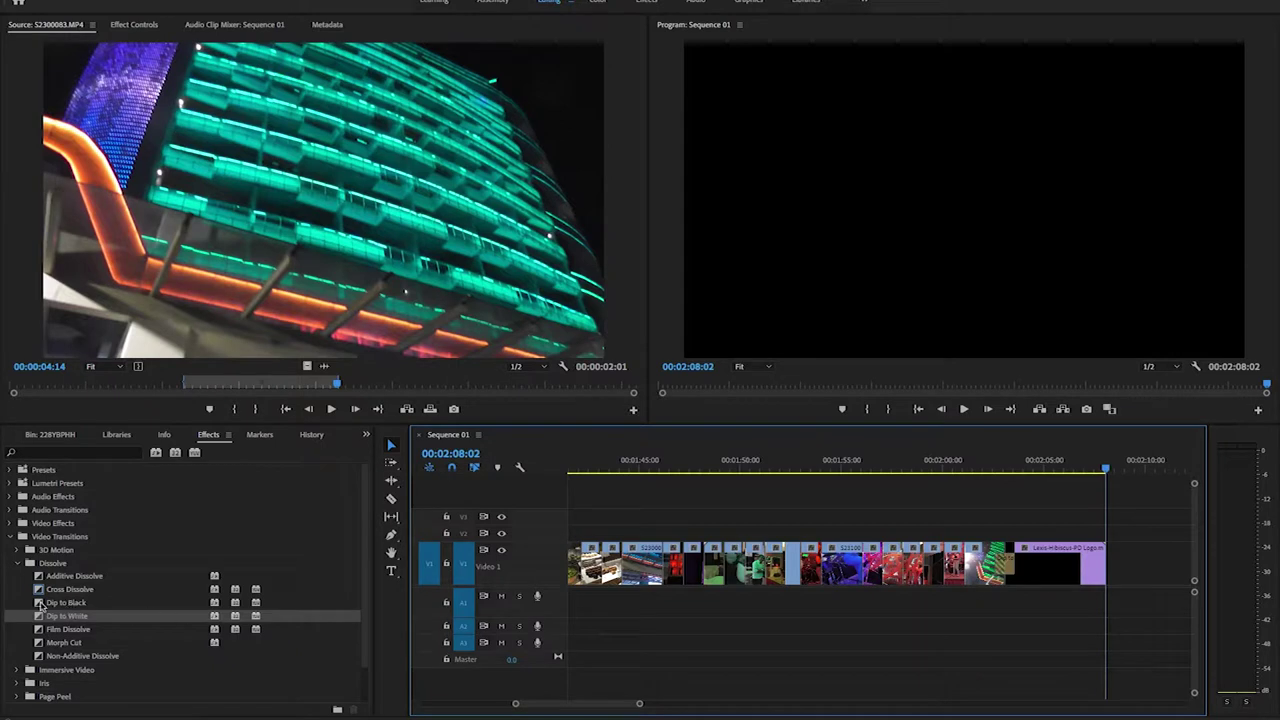
- Save, then create a new Adjustment Layer and stretch it across Video 2 above the clips
key("ctrl+s")
right_click(288, 628)
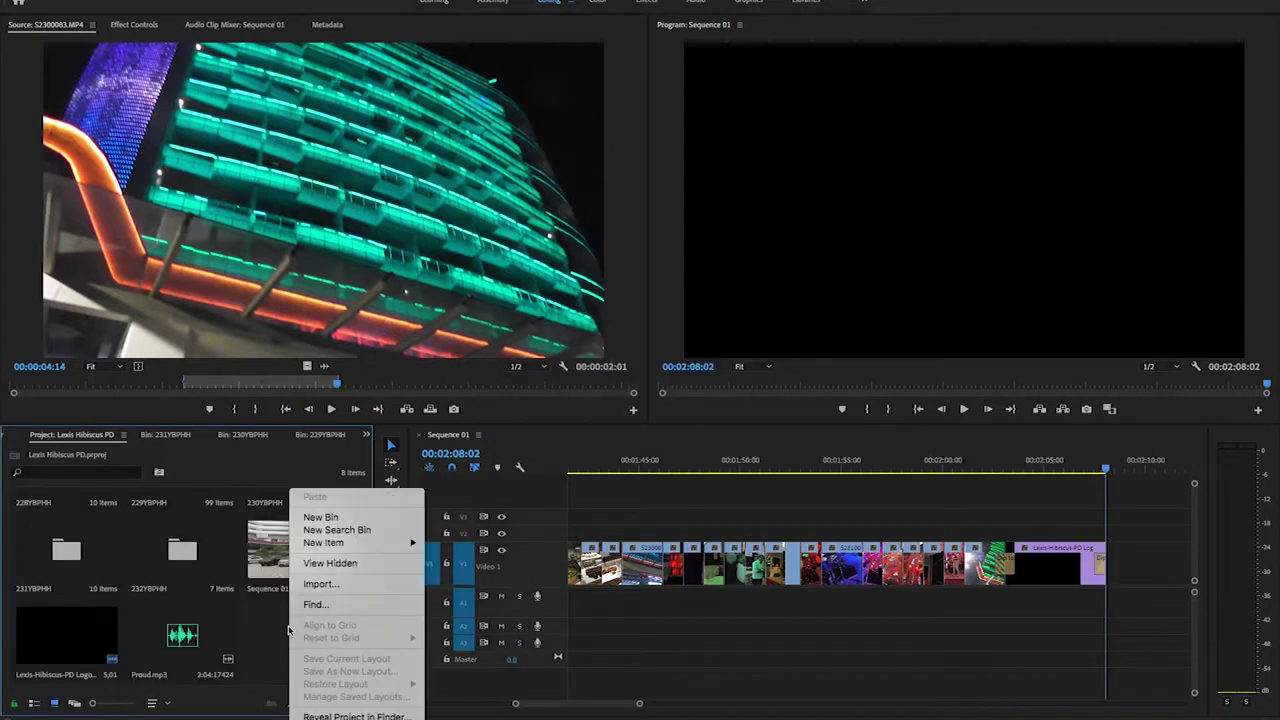
mouse_move(366, 544)
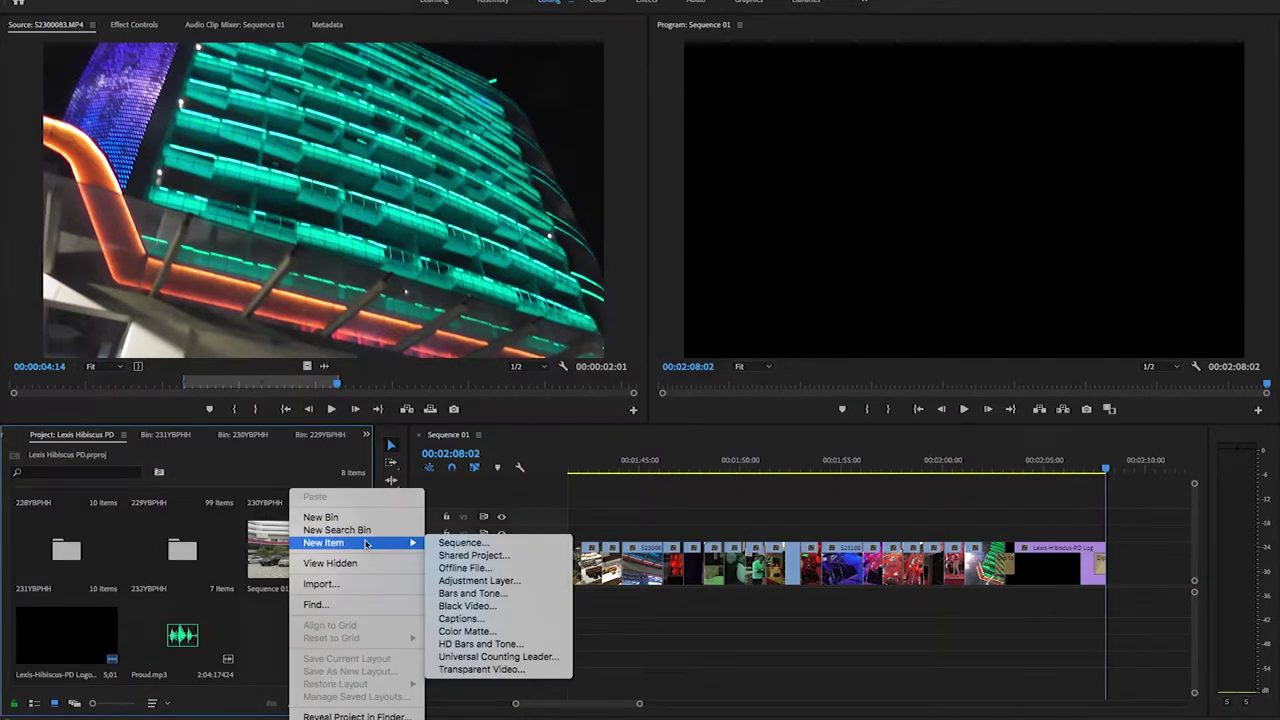
left_click(479, 580)
left_click(722, 406)
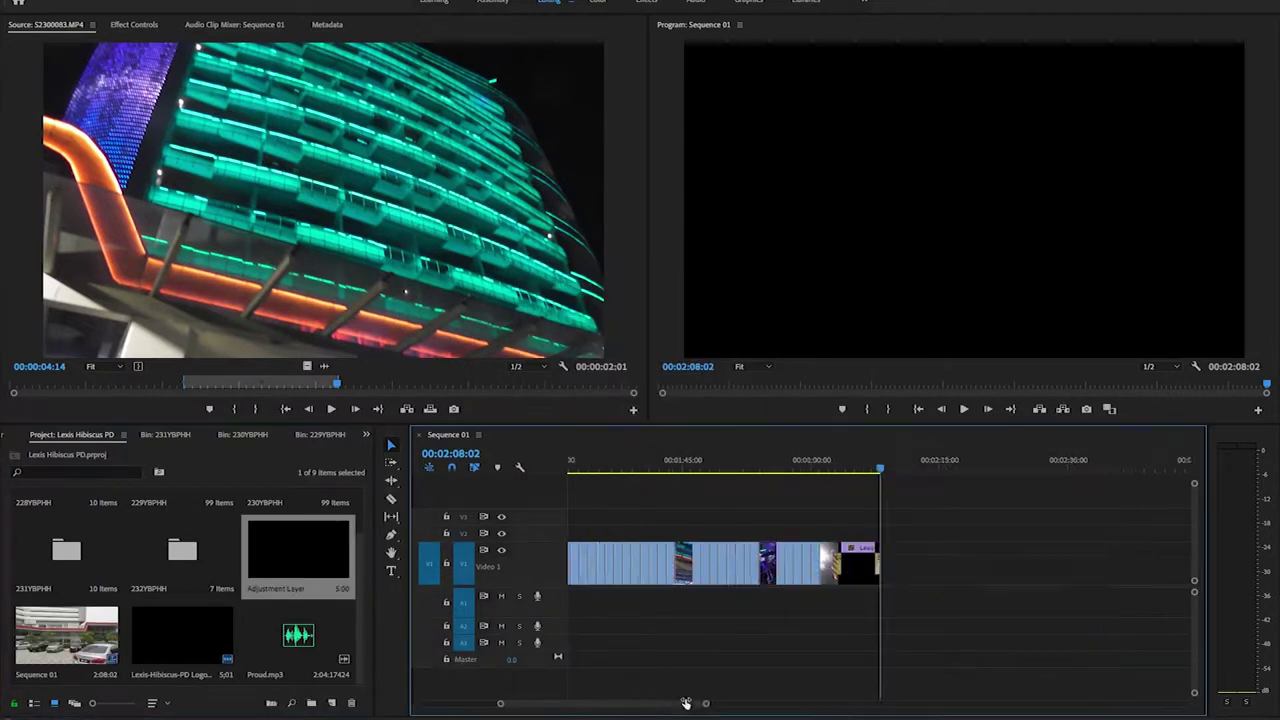
left_click_drag(298, 550, 1171, 533)
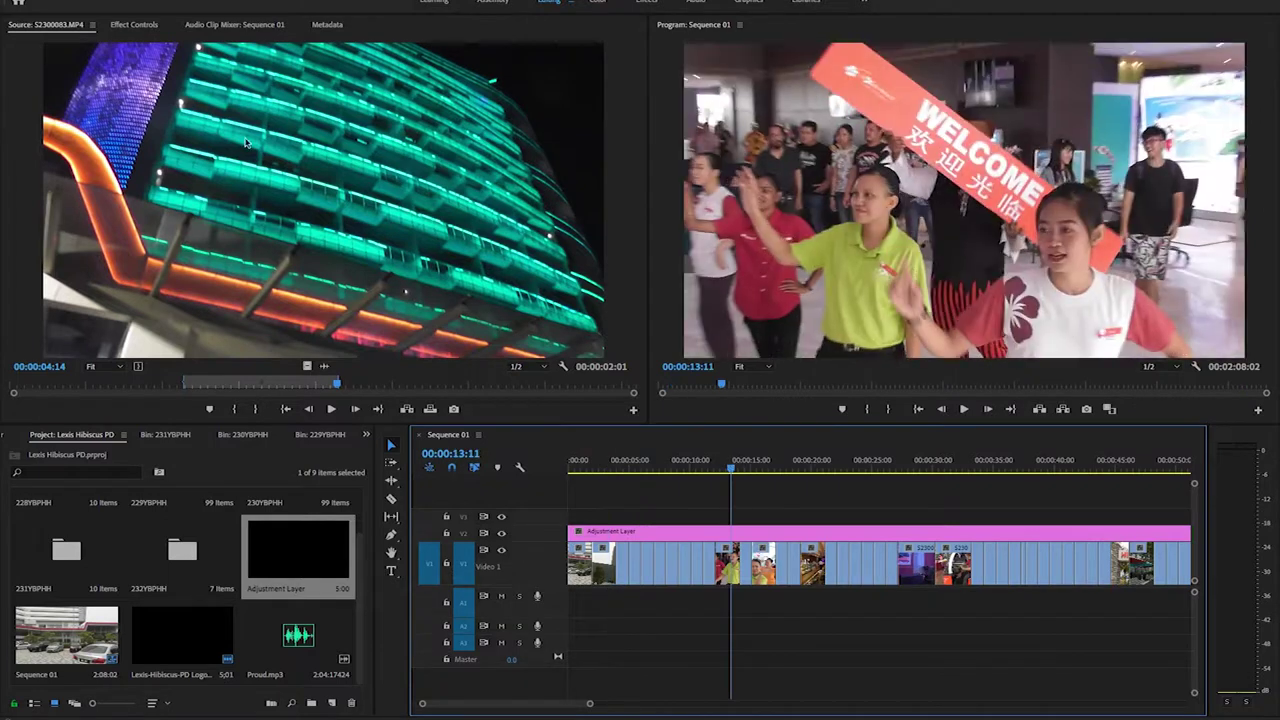
left_click(601, 6)
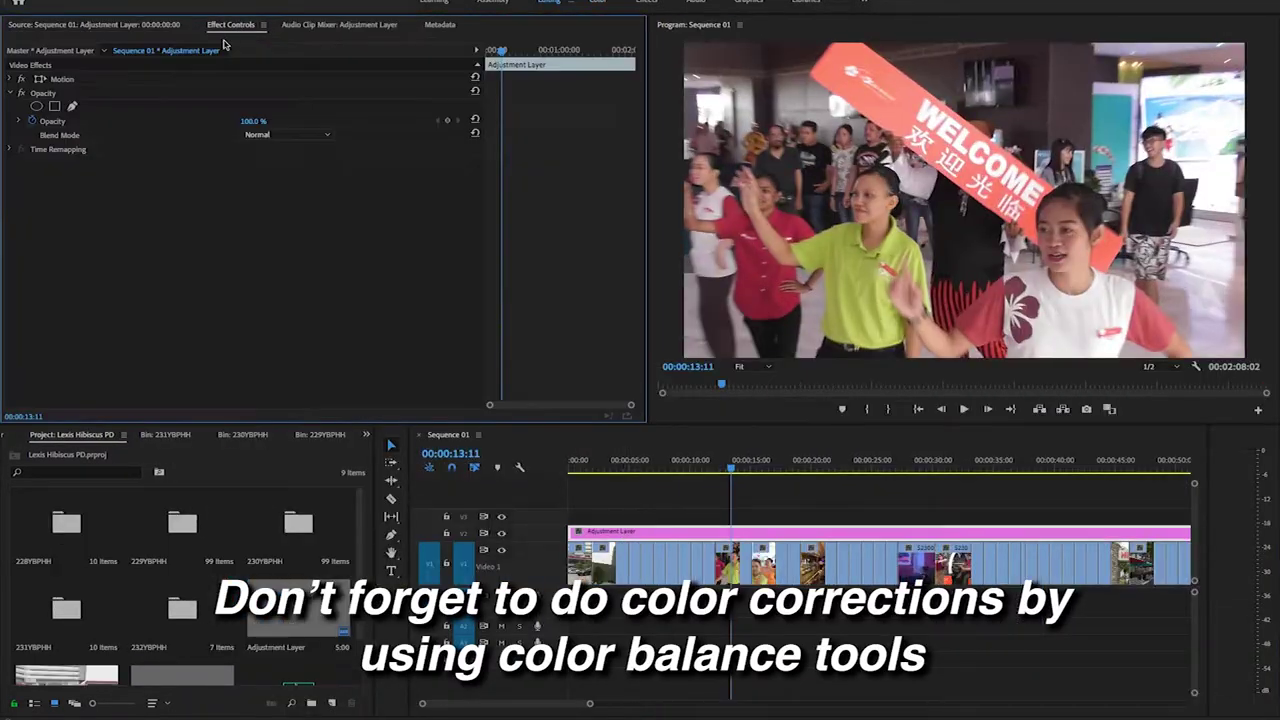
- Lower the adjustment layer's contrast to -2.0 and keep the RGB curve straight
left_click(385, 582)
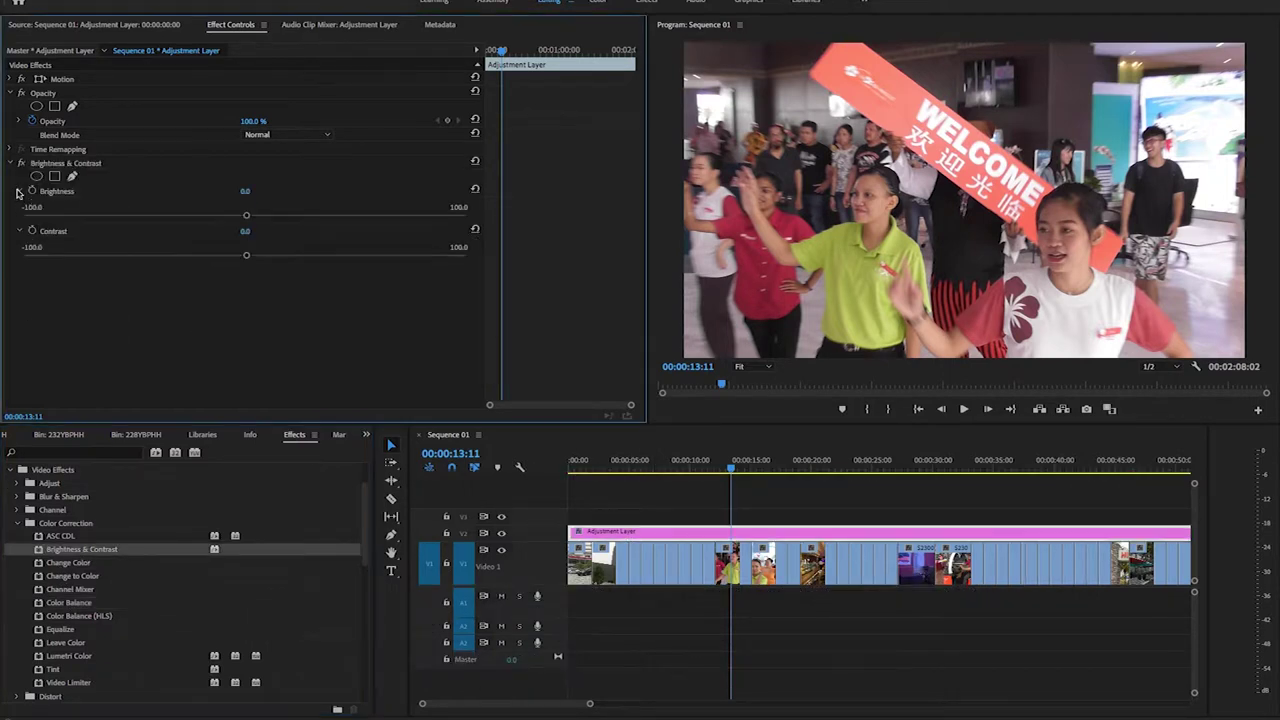
left_click_drag(246, 255, 263, 265)
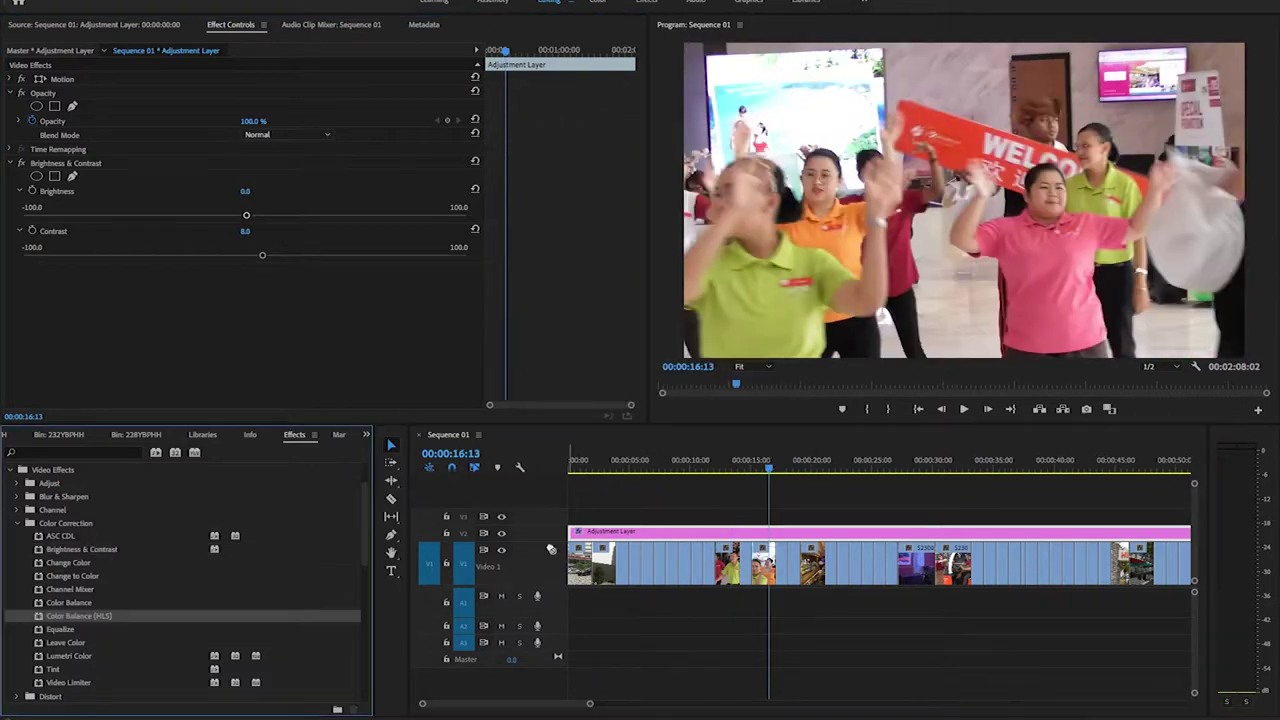
scroll(17, 313, "down", 1)
left_click(17, 259)
left_click(18, 378)
scroll(266, 291, "down", 5)
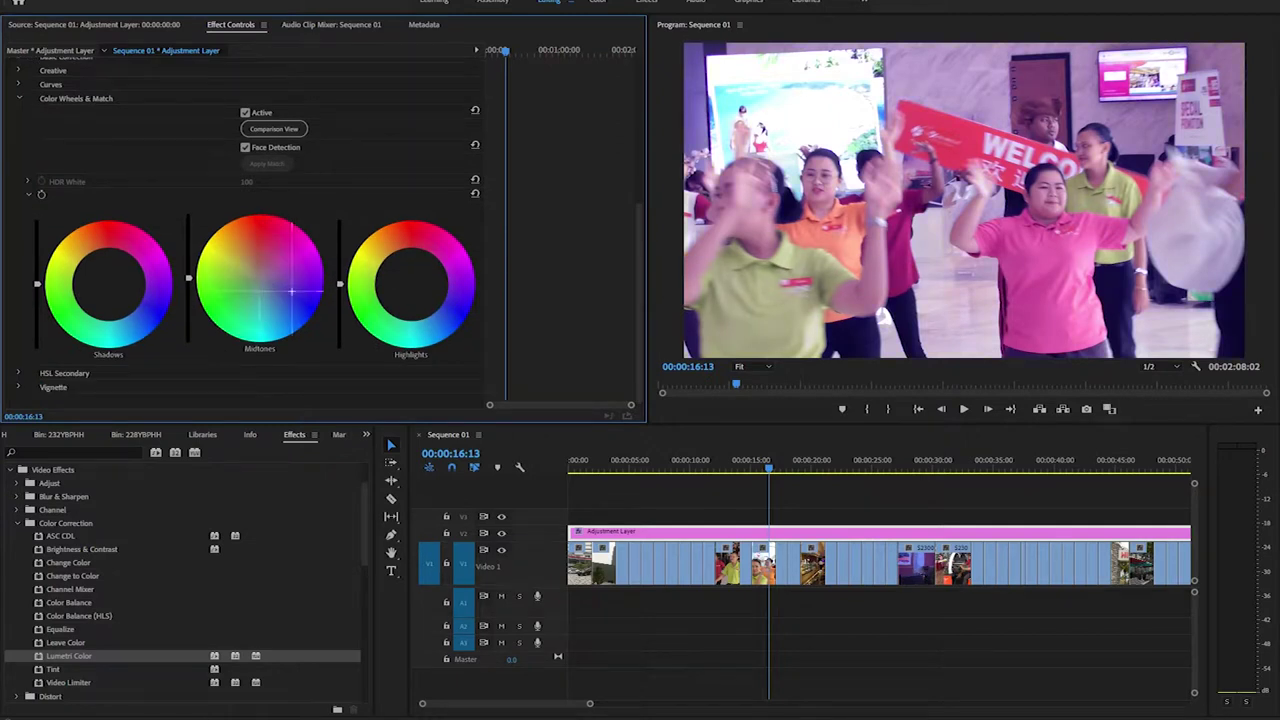
scroll(206, 339, "up", 1)
left_click(18, 124)
left_click_drag(267, 296, 279, 314)
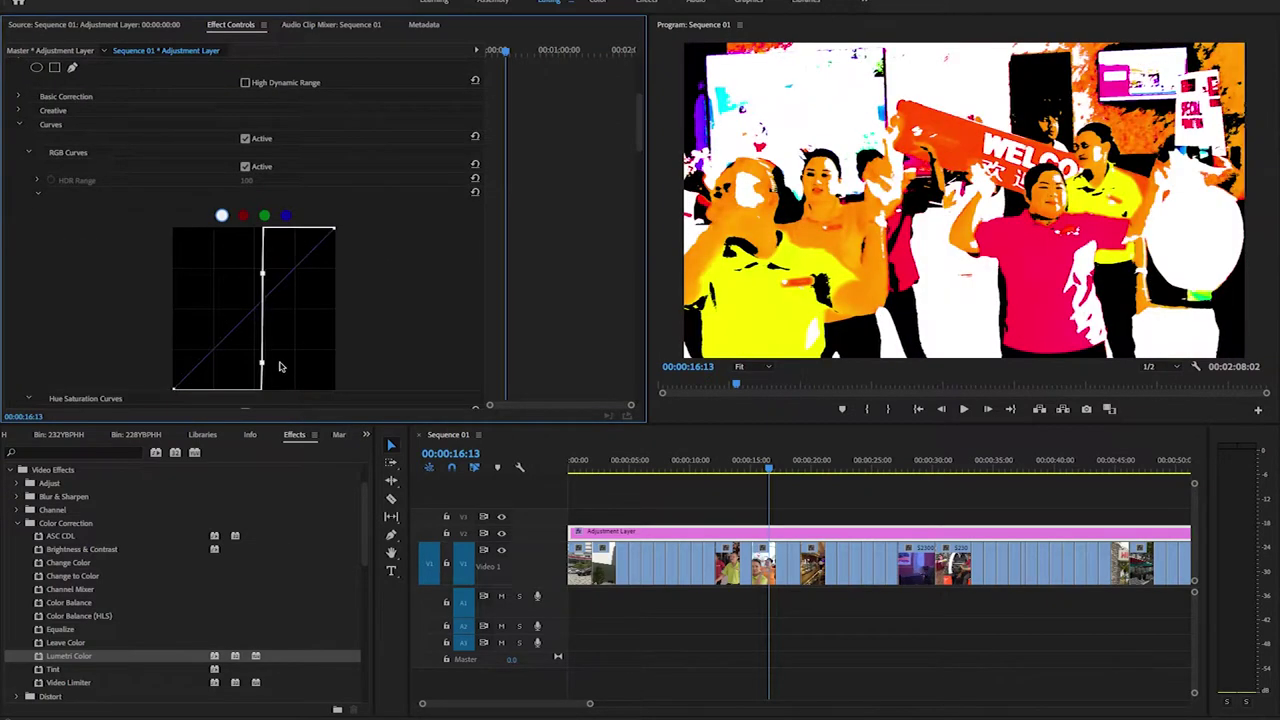
double_click(279, 314)
- Pull the Hue vs Sat curve down to reduce saturation
scroll(290, 310, "up", 3)
scroll(114, 337, "down", 8)
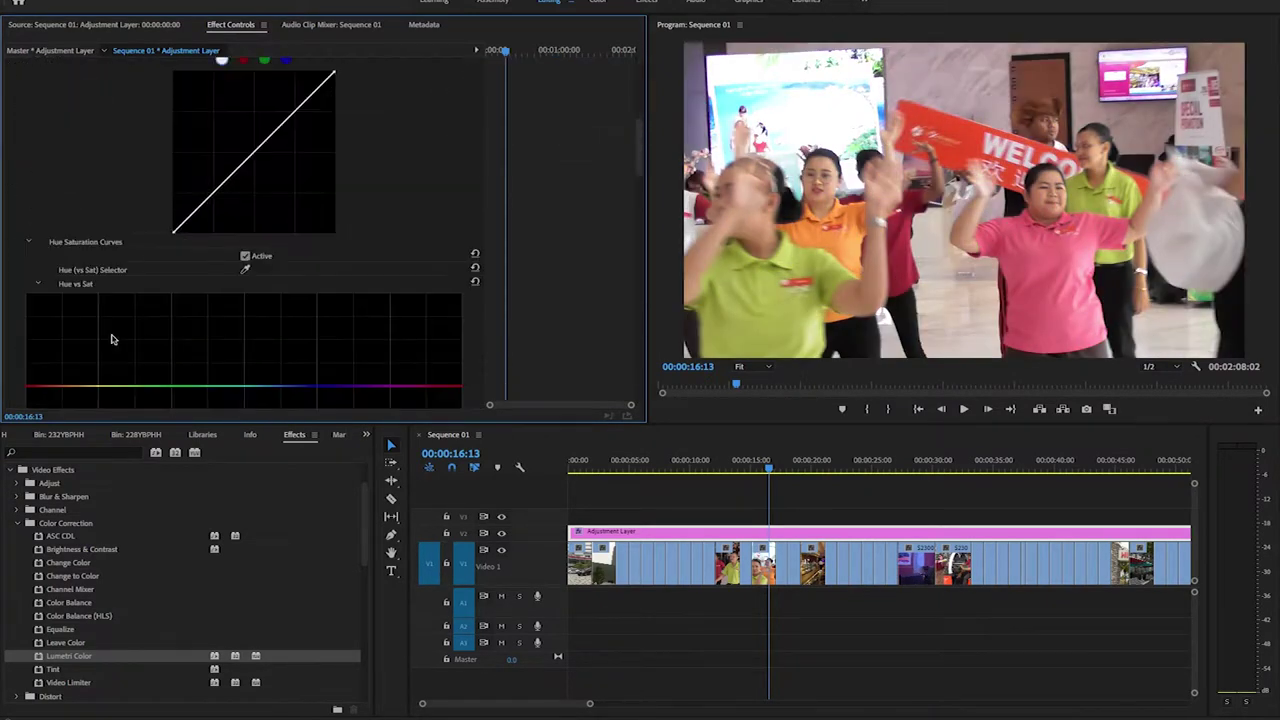
scroll(258, 220, "down", 2)
mouse_move(257, 218)
left_mouse_down()
mouse_move(233, 247)
mouse_move(256, 225)
left_mouse_up()
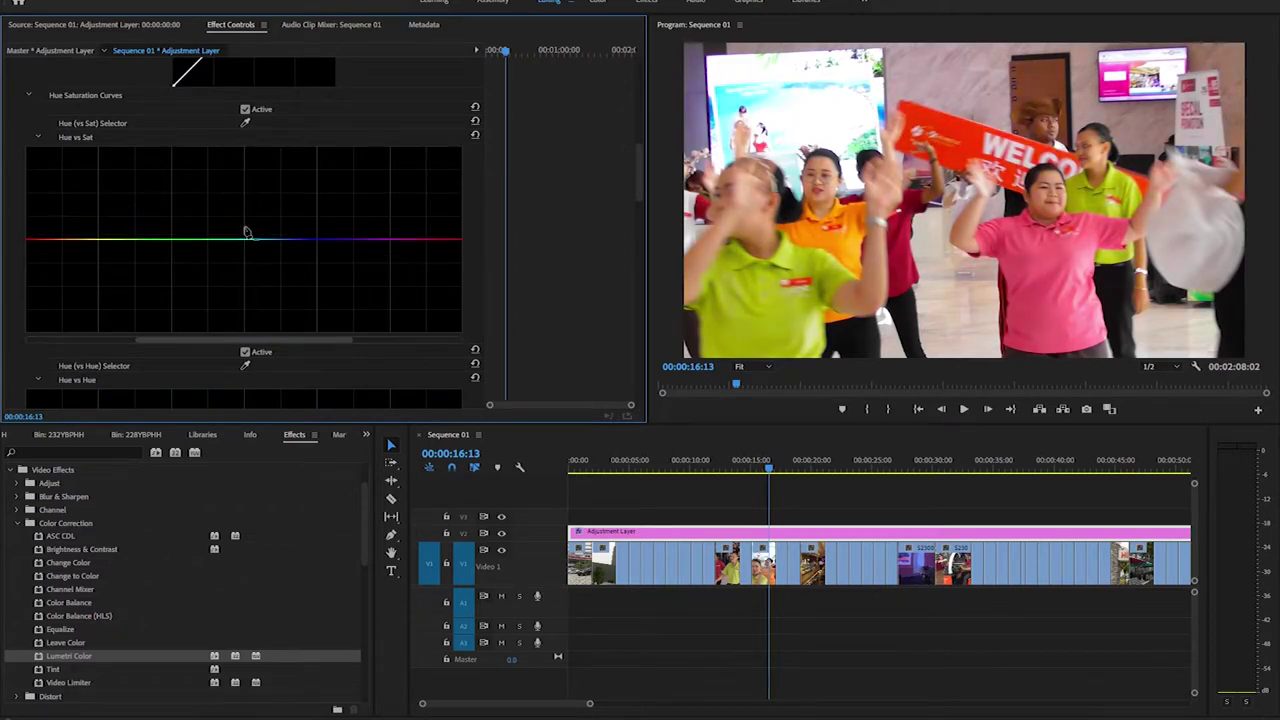
left_click(806, 465)
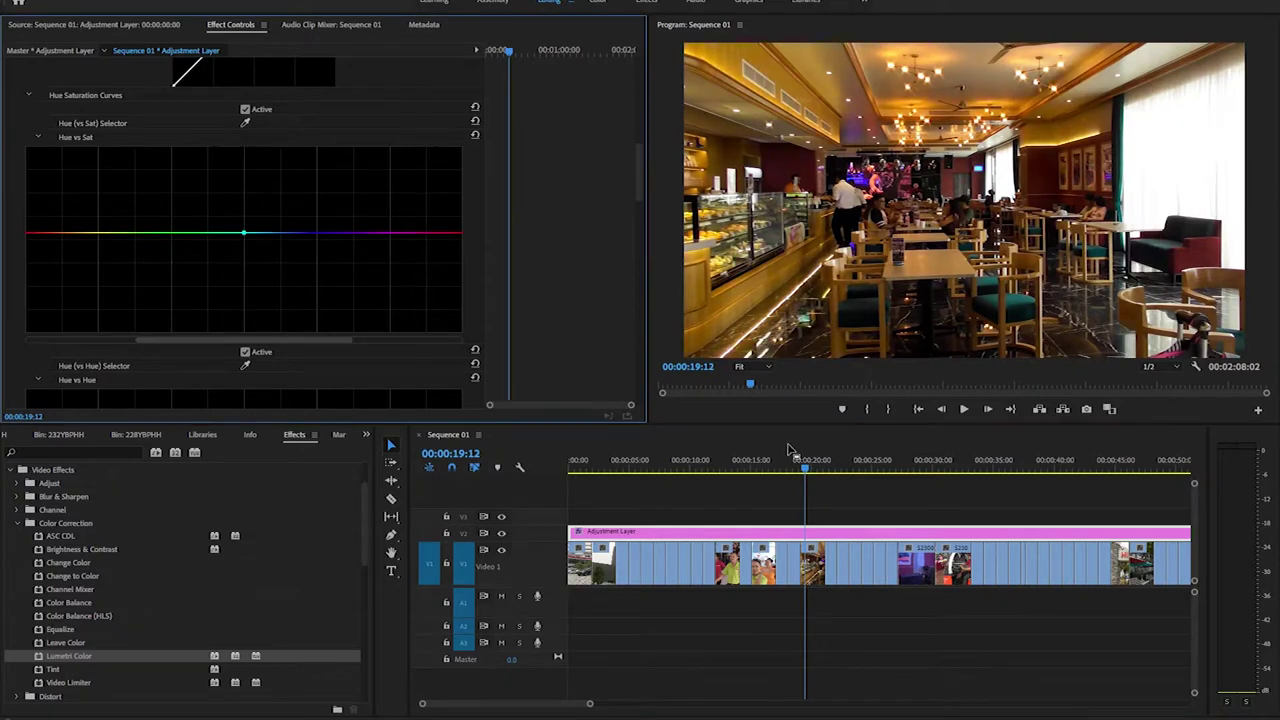
- Apply Color Balance (HLS) to the adjustment layer and start adjusting the midtones balance
scroll(211, 593, "down", 1)
left_click_drag(40, 595, 213, 330)
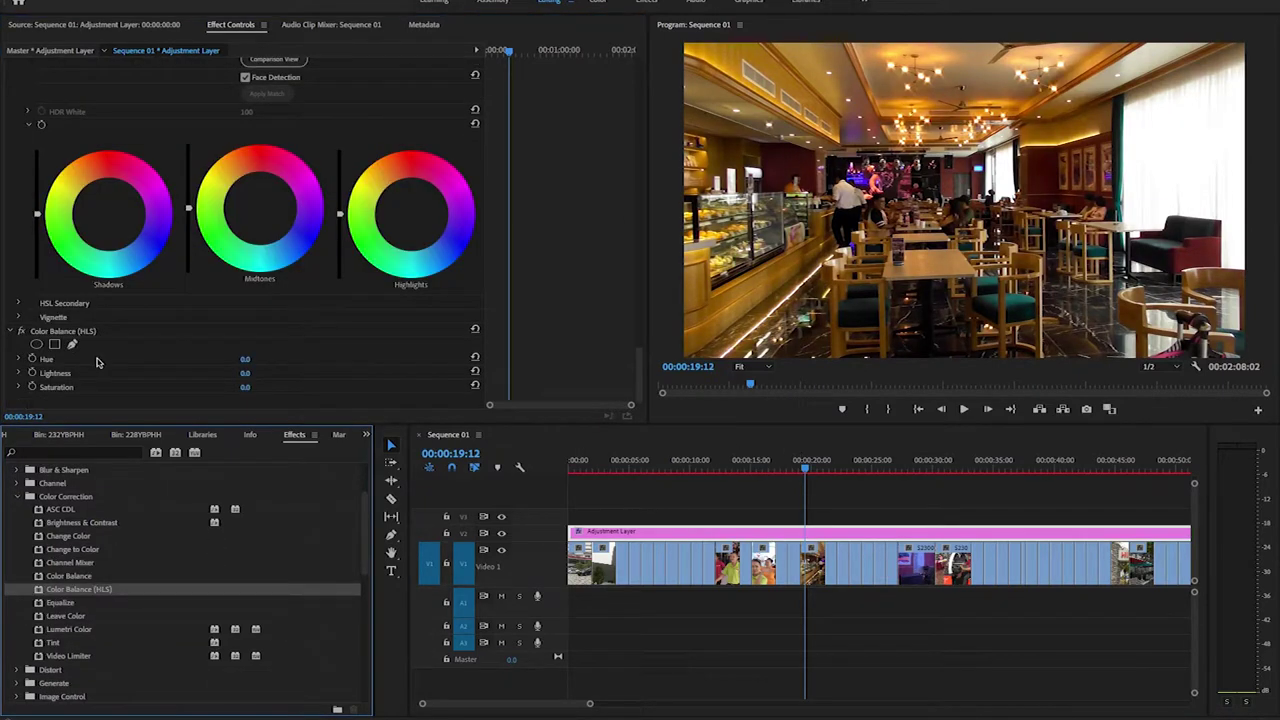
scroll(230, 370, "up", 5)
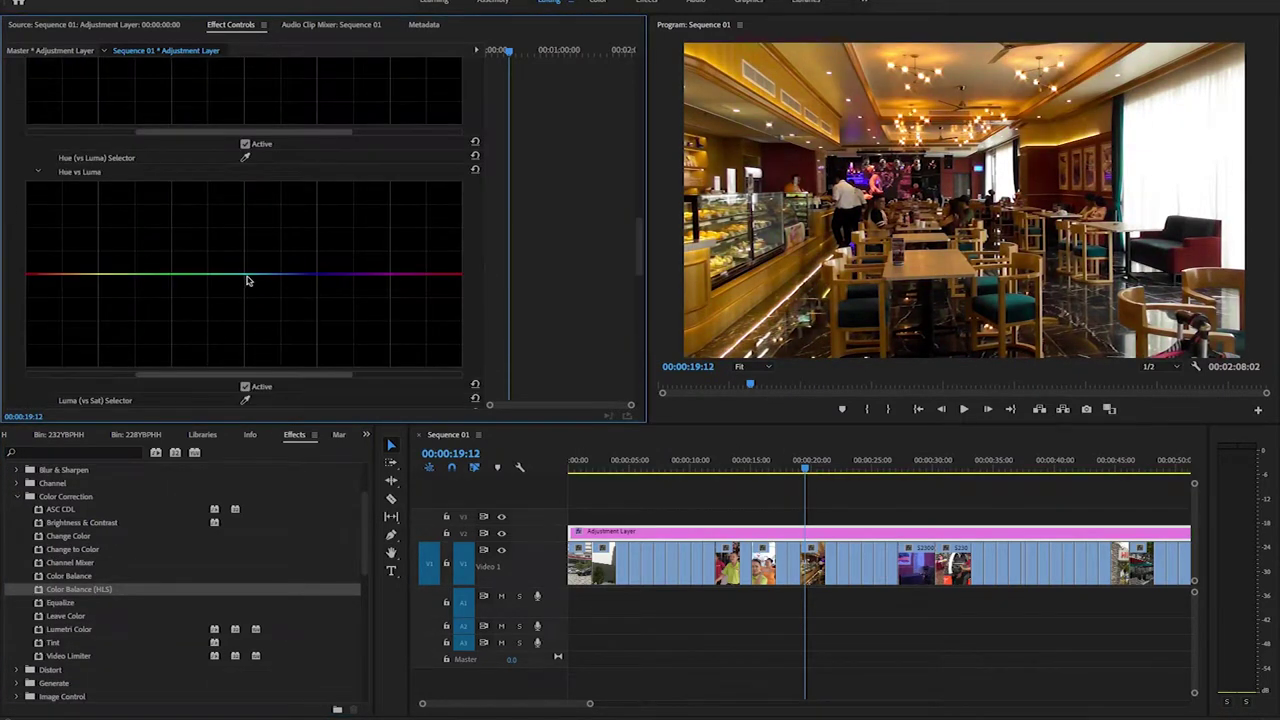
scroll(250, 290, "down", 5)
scroll(257, 330, "up", 5)
scroll(257, 337, "down", 4)
left_click(257, 337)
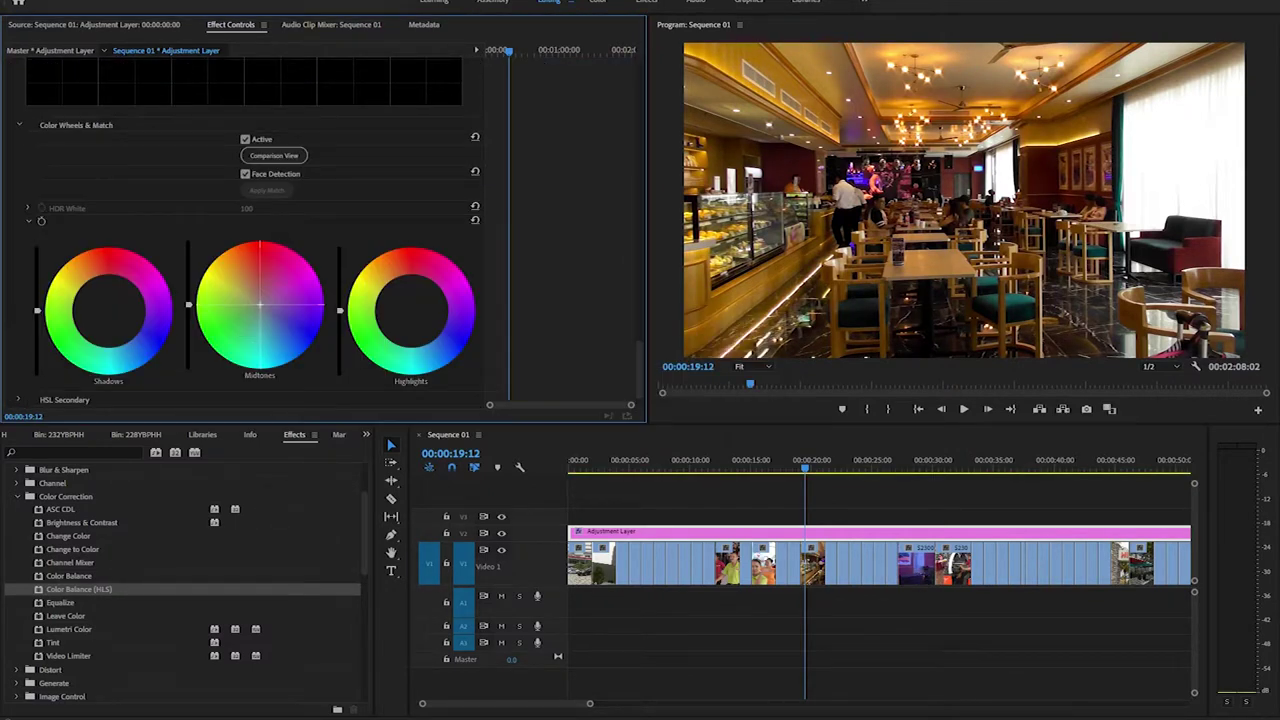
left_click_drag(588, 461, 1096, 535)
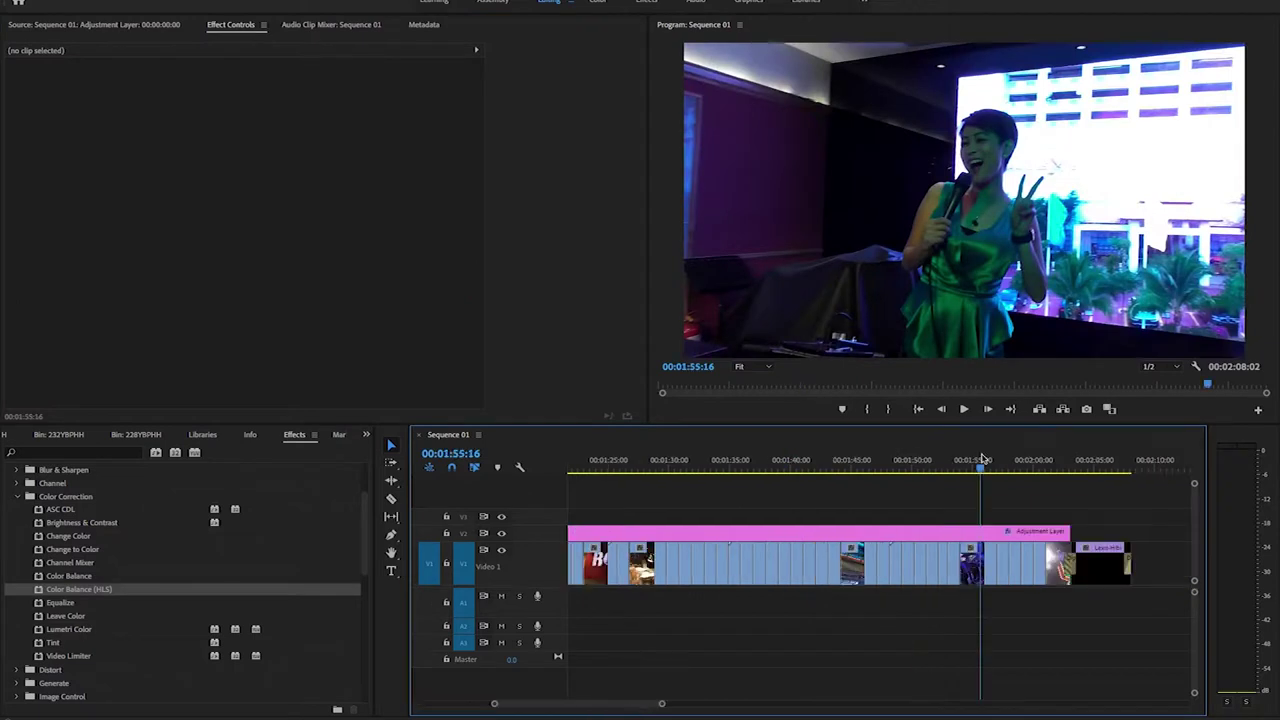
- Drop Dip to White onto the adjustment layer's end before the logo and preview it
key("=")
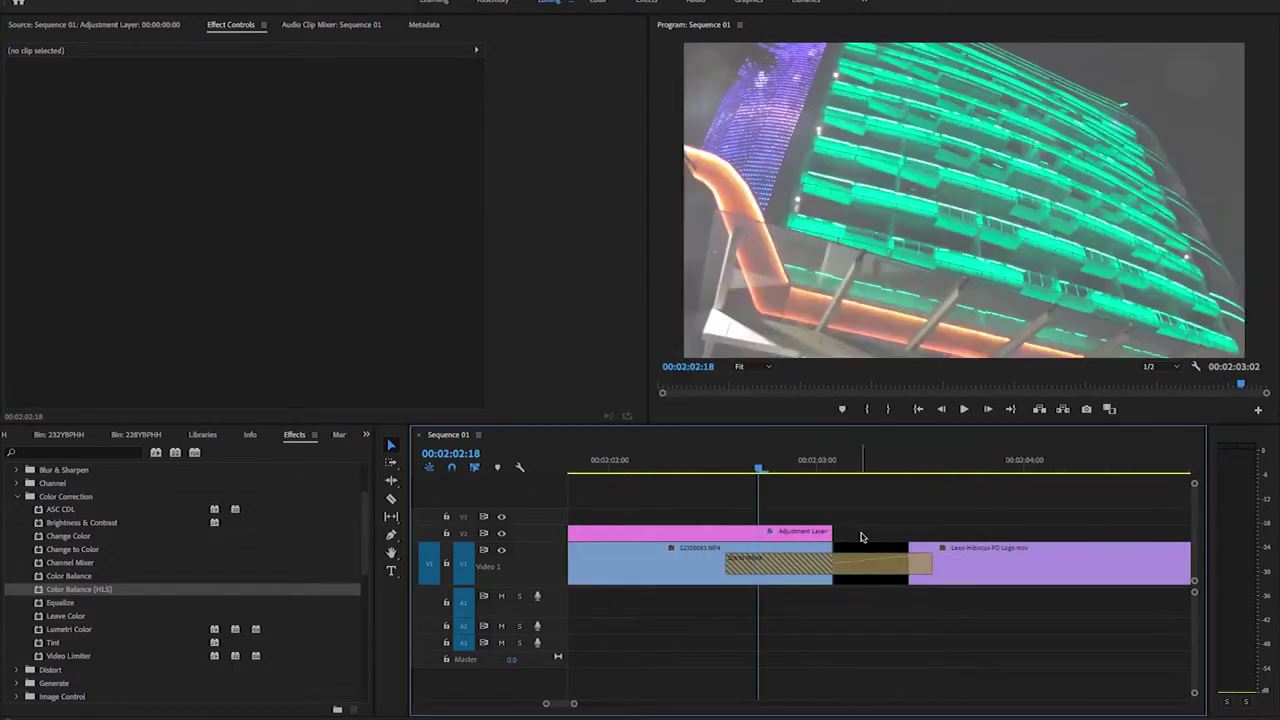
scroll(180, 580, "up", 3)
left_click(15, 523)
left_click_drag(63, 616, 790, 533)
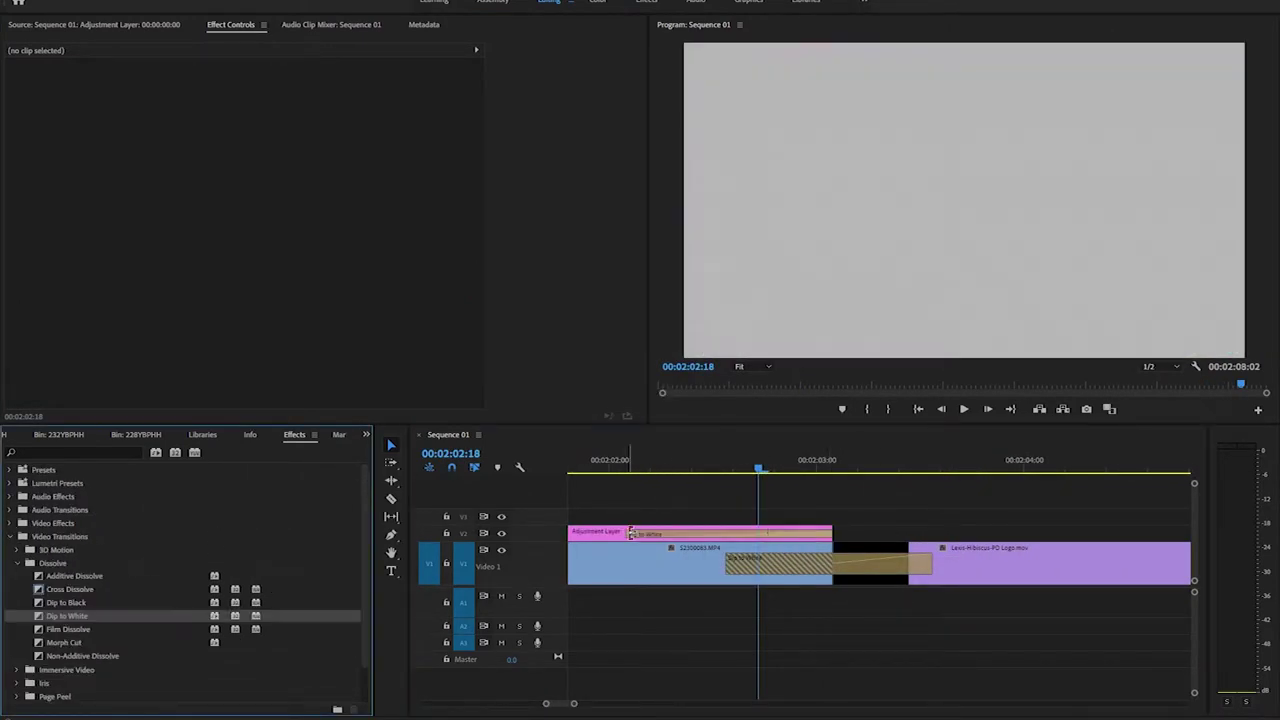
key("space")
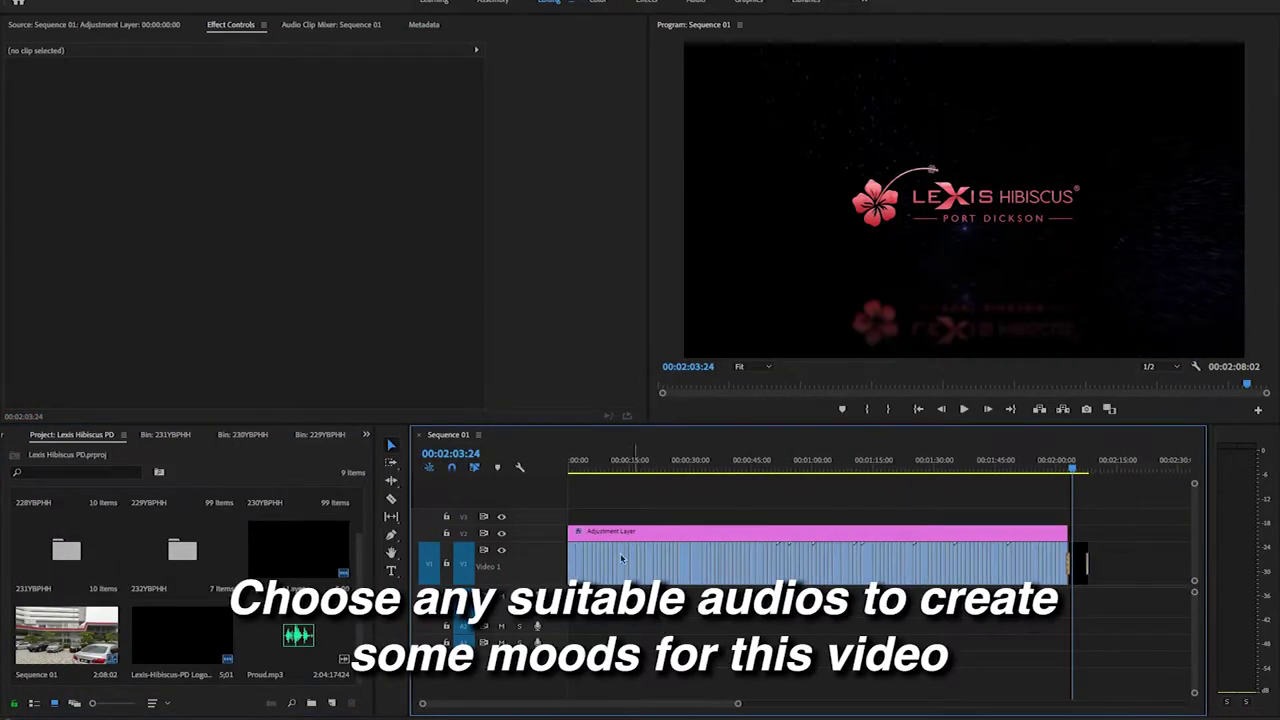
- Lay the Magic_Part_2.mp3 music on A1 and scrub the sequence to preview it
left_click_drag(298, 635, 590, 632)
left_click_drag(768, 468, 661, 467)
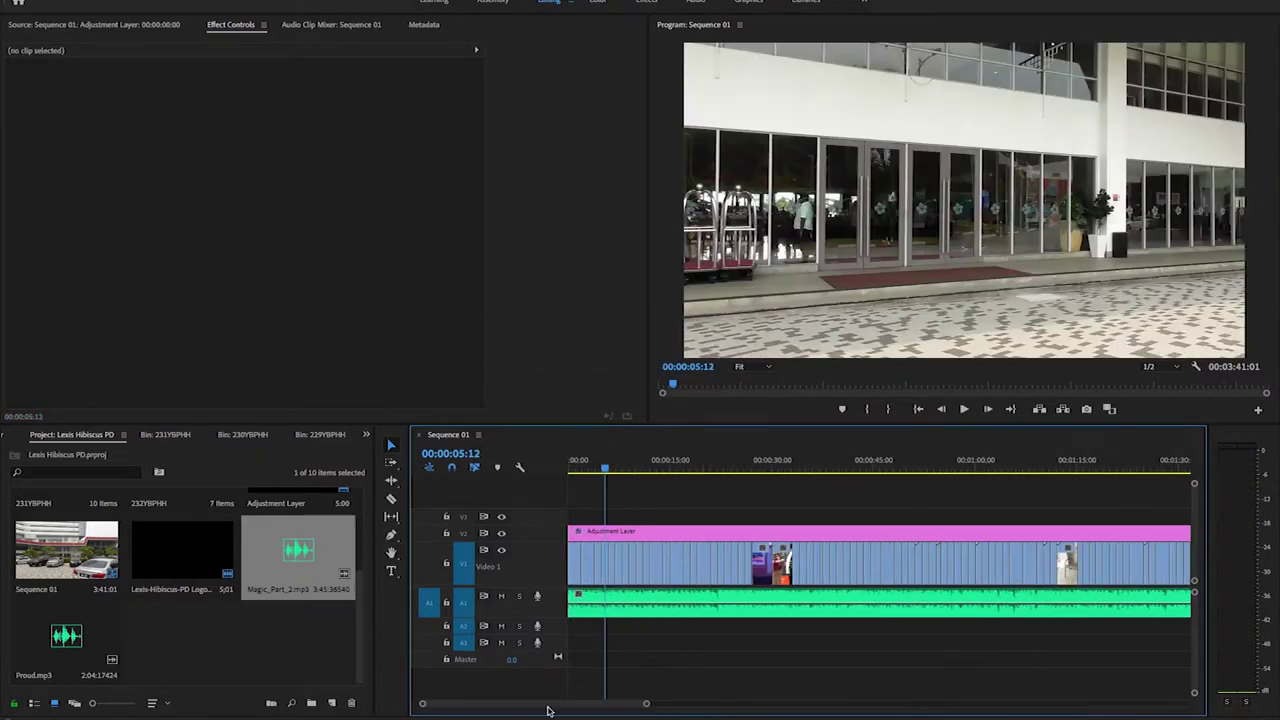
left_click(590, 603)
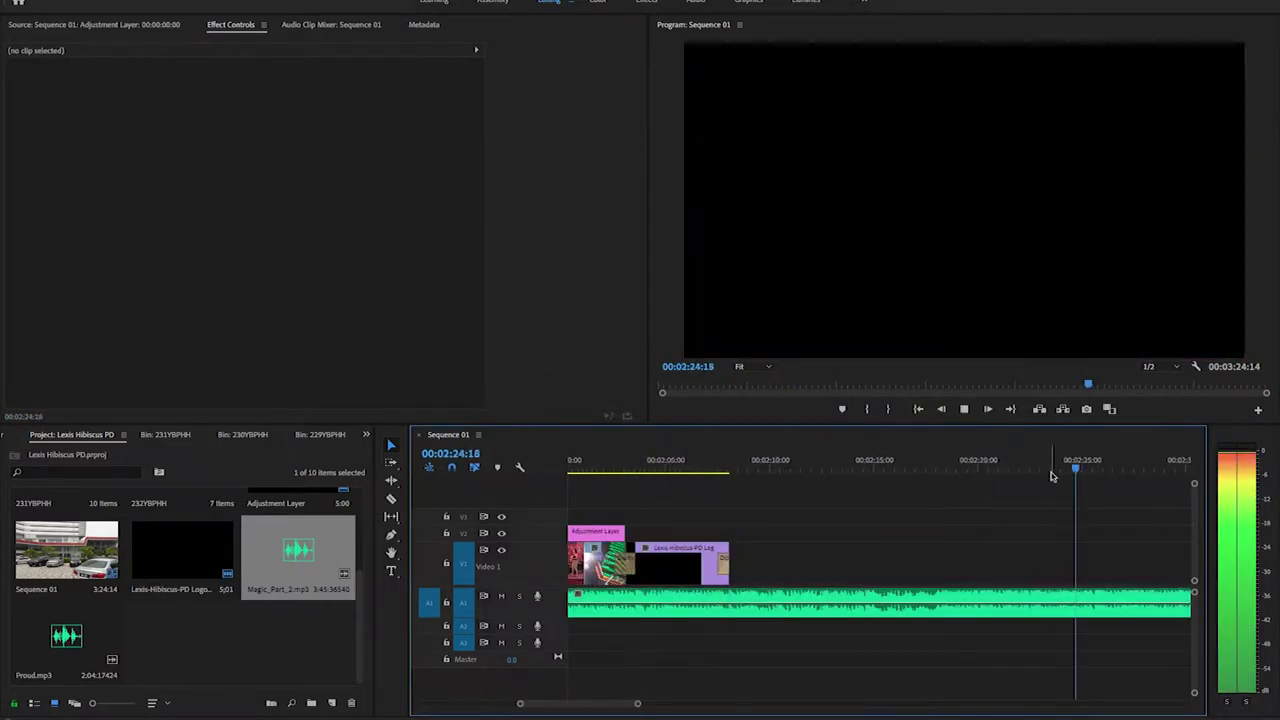
left_click(1045, 602)
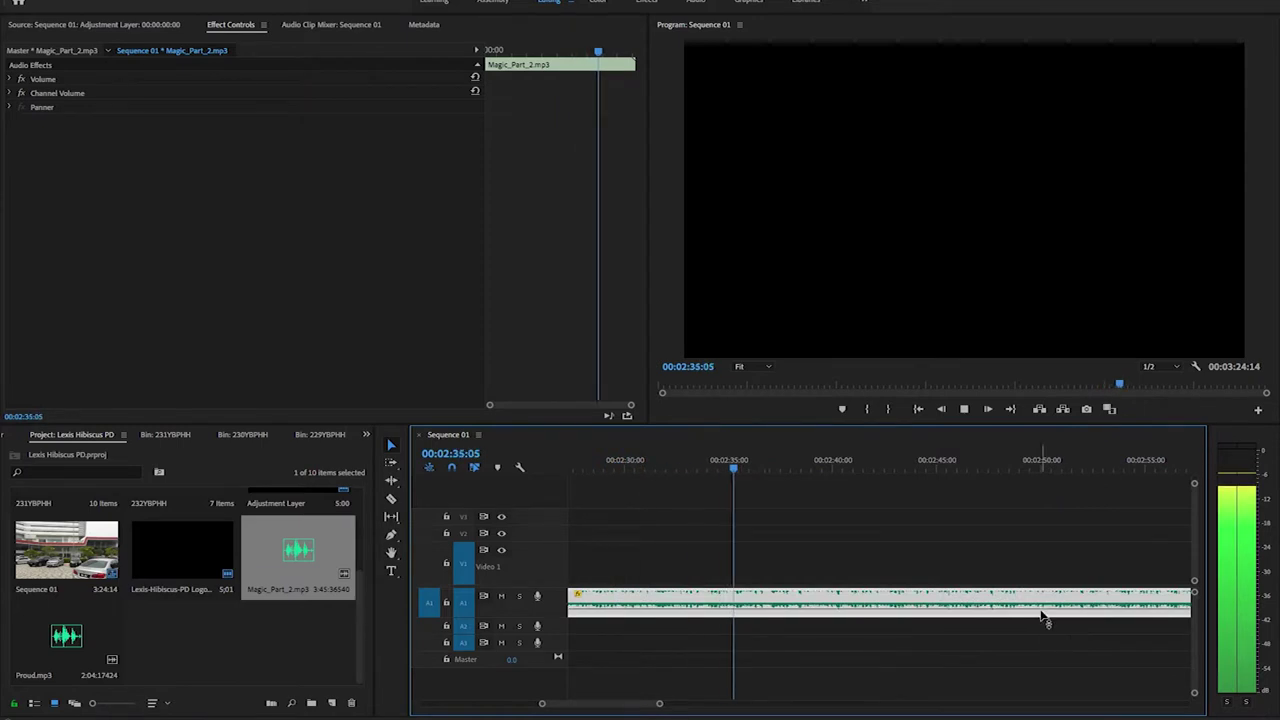
- Razor-cut the music where the video ends
key("minus")
key("minus")
key("minus")
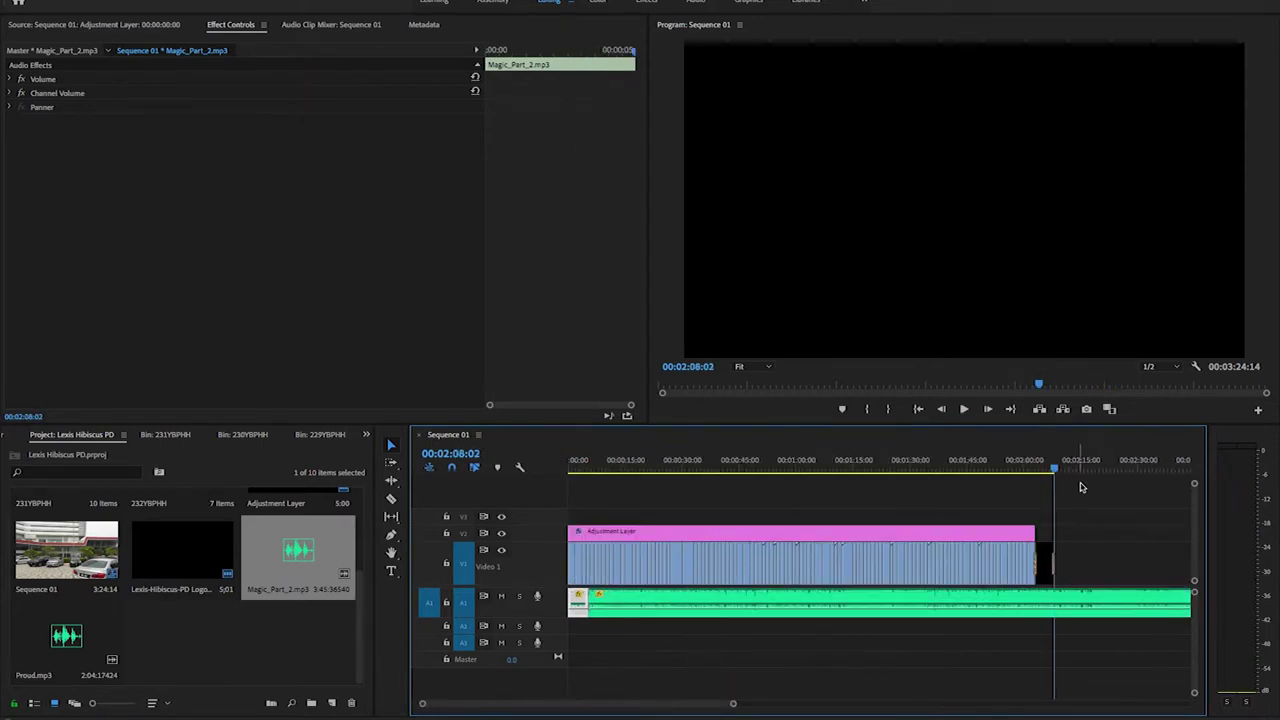
key("equal")
key("equal")
key("equal")
key("c")
left_click(368, 442)
- Add a Constant Power crossfade to the music's end and play back the ending
left_click(12, 509)
left_click_drag(72, 549, 968, 600)
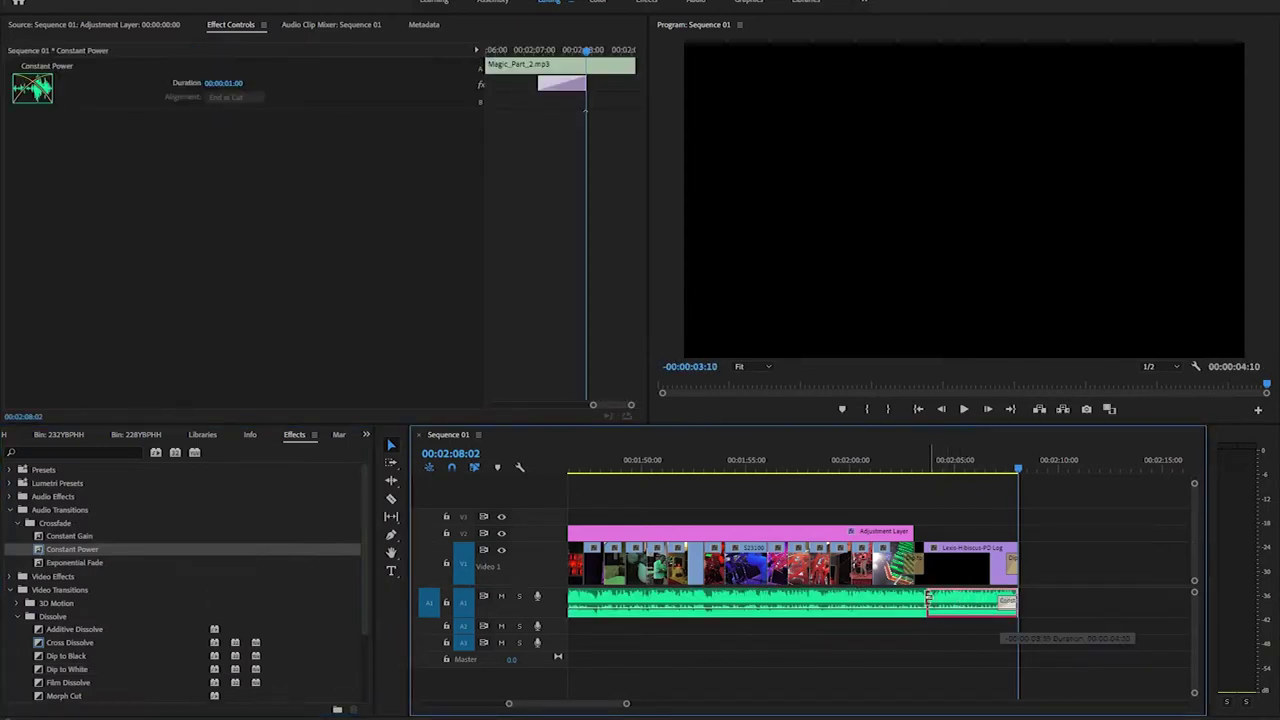
left_click(914, 460)
key("space")
key("minus")
key("minus")
- Save the project and render previews for all of Sequence 01
key("ctrl+s")
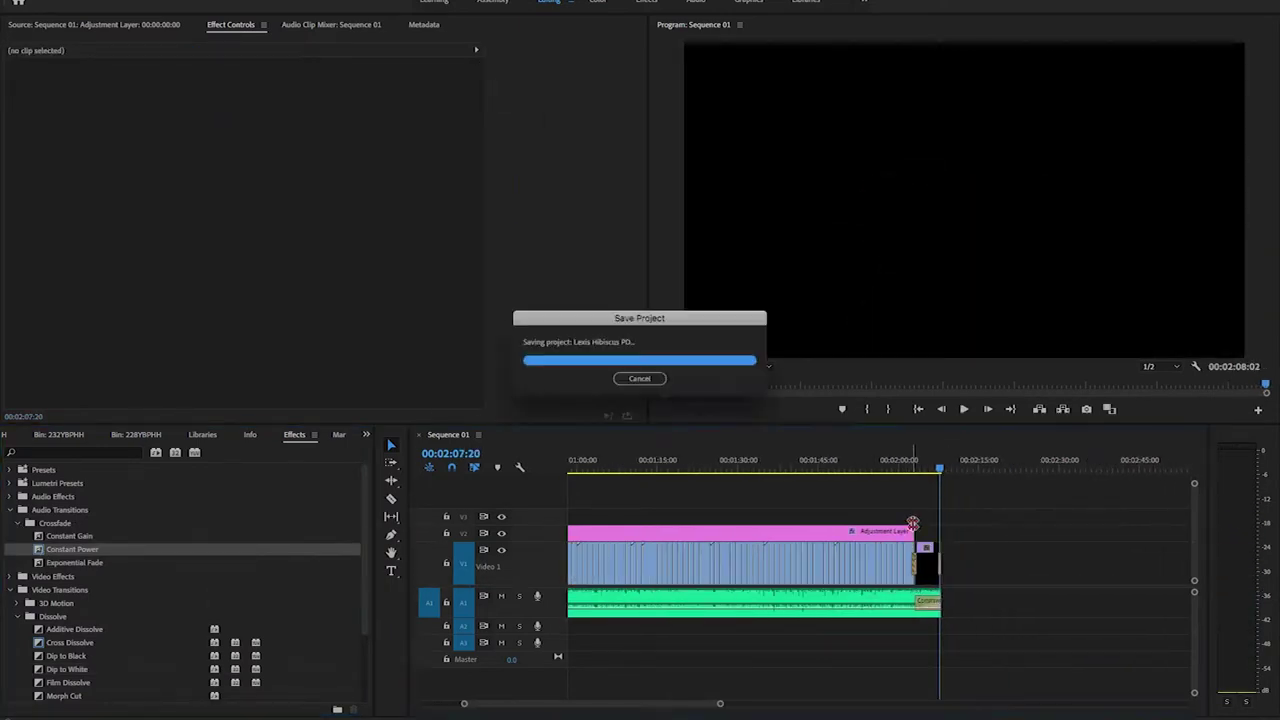
key("Return")
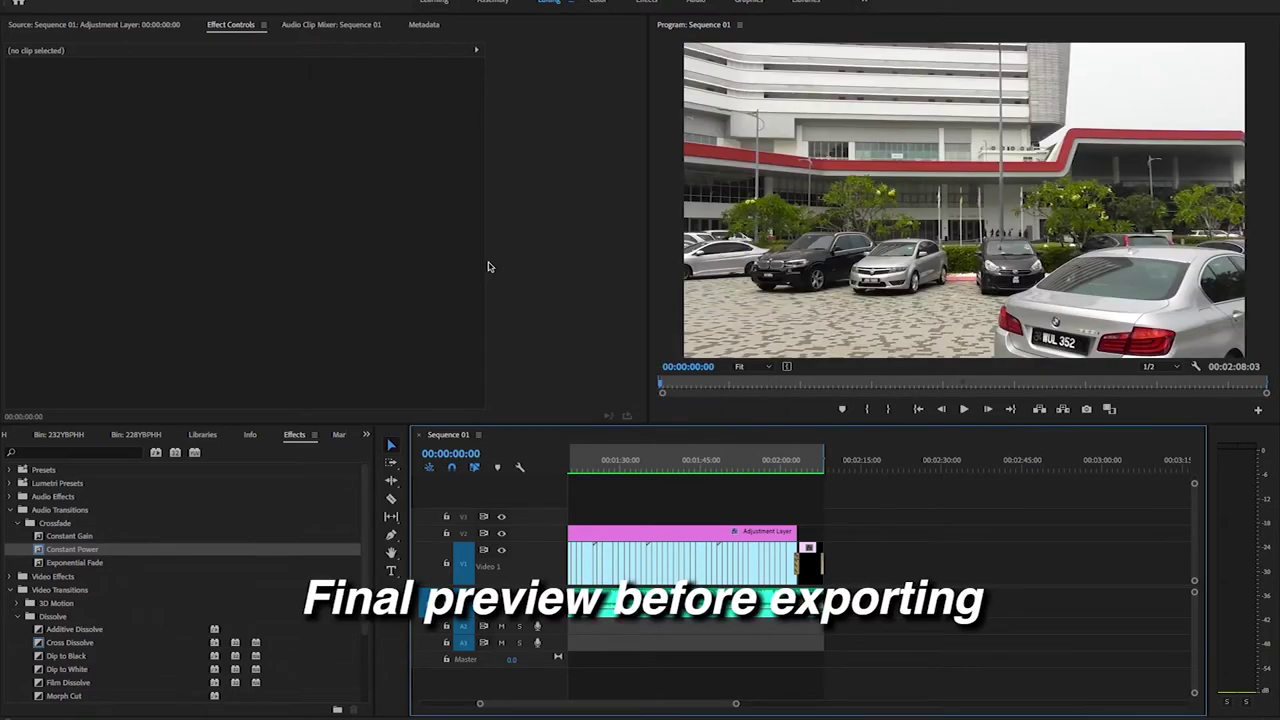
- Fit the whole sequence in the timeline and play the finished promo
key("backslash")
key("space")
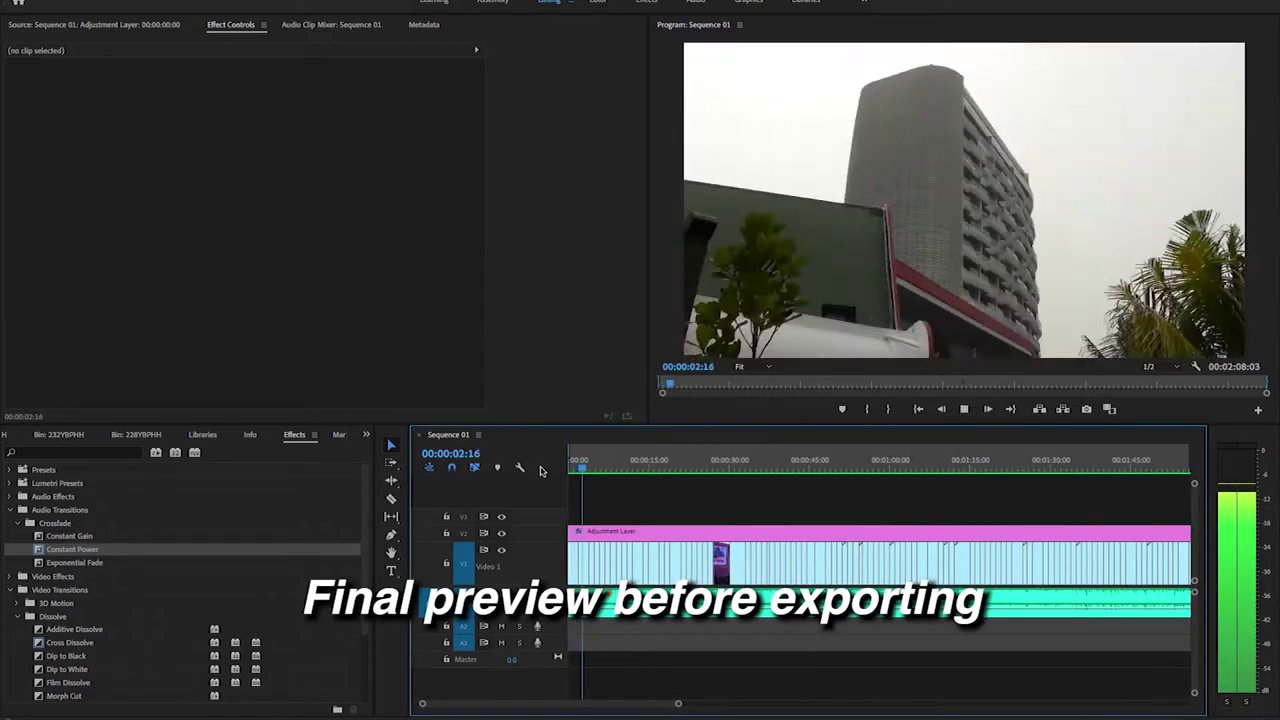